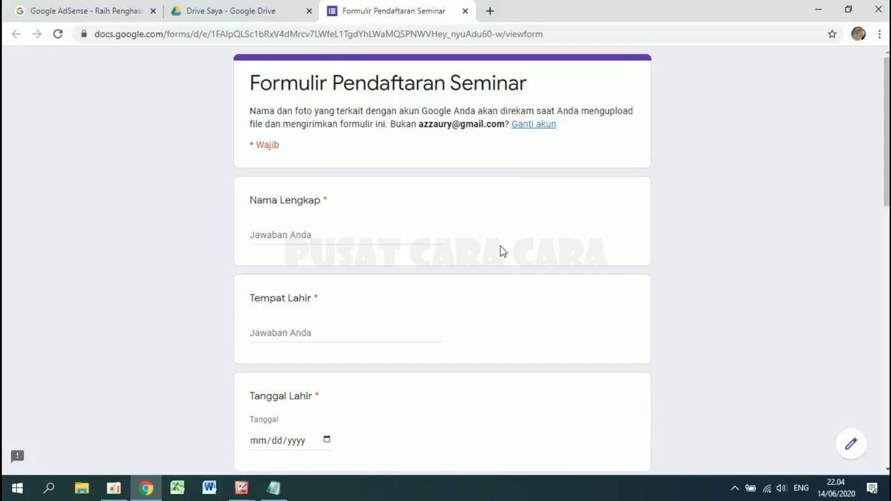
- Scroll down through the Formulir Pendaftaran Seminar form from its title
{"action": "left_click_drag", "start_coordinate": [251, 83], "coordinate": [540, 86]}
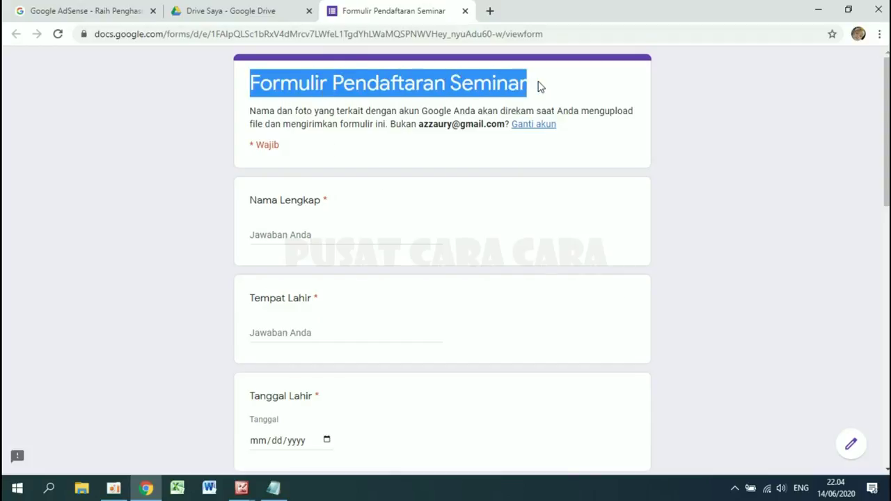
{"action": "left_click", "coordinate": [360, 202]}
{"action": "scroll", "coordinate": [362, 202], "scroll_direction": "down", "scroll_amount": 1}
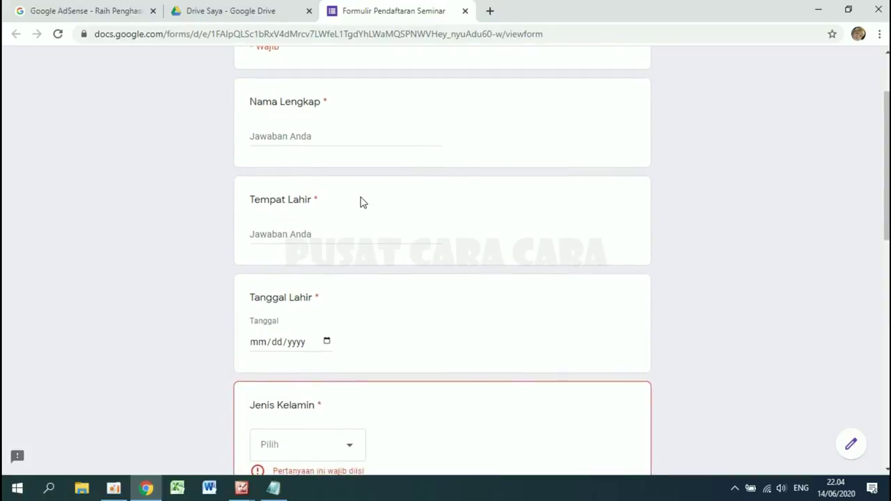
{"action": "scroll", "coordinate": [298, 229], "scroll_direction": "down", "scroll_amount": 1}
{"action": "scroll", "coordinate": [298, 229], "scroll_direction": "down", "scroll_amount": 1}
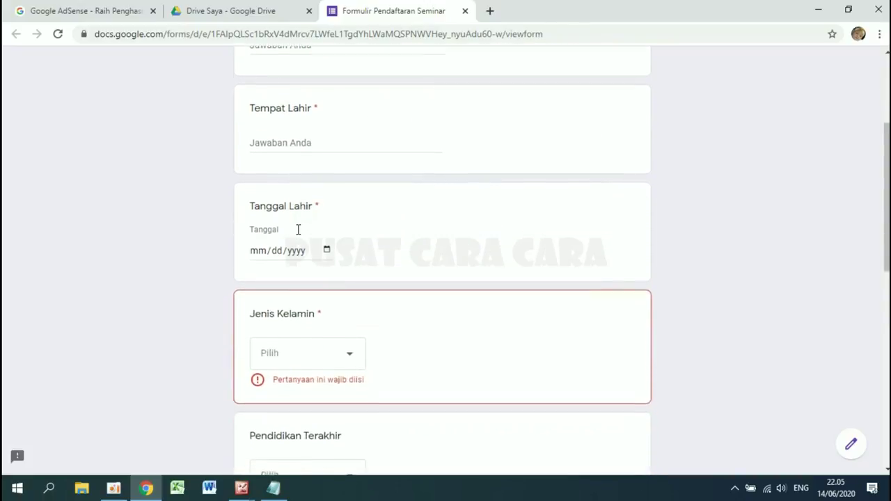
{"action": "scroll", "coordinate": [298, 232], "scroll_direction": "down", "scroll_amount": 2}
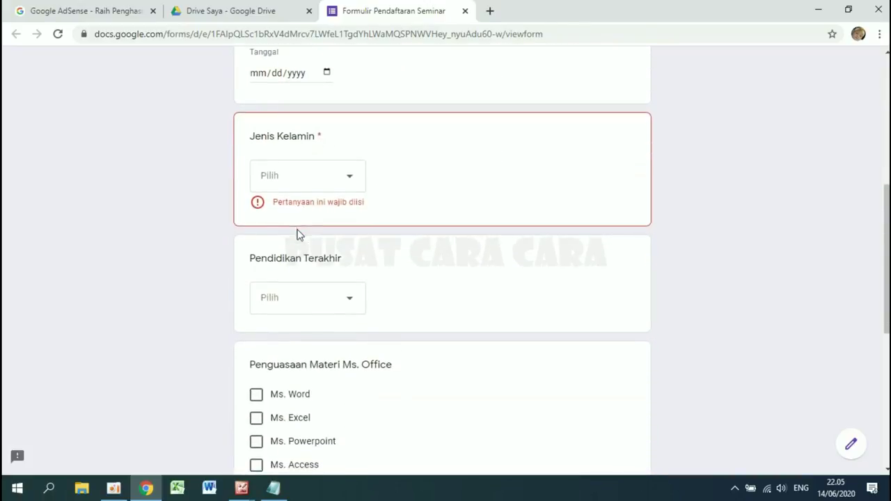
- Check the Jenis Kelamin and Pendidikan Terakhir choices, then rate network knowledge 3
{"action": "left_click", "coordinate": [316, 184]}
{"action": "left_click", "coordinate": [442, 261]}
{"action": "scroll", "coordinate": [441, 261], "scroll_direction": "down", "scroll_amount": 2}
{"action": "left_click", "coordinate": [352, 156]}
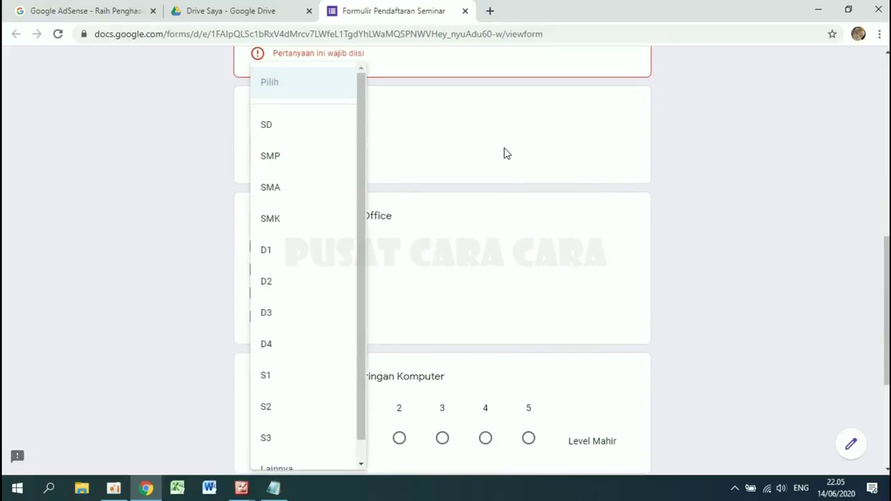
{"action": "left_click", "coordinate": [505, 153]}
{"action": "scroll", "coordinate": [506, 153], "scroll_direction": "down", "scroll_amount": 2}
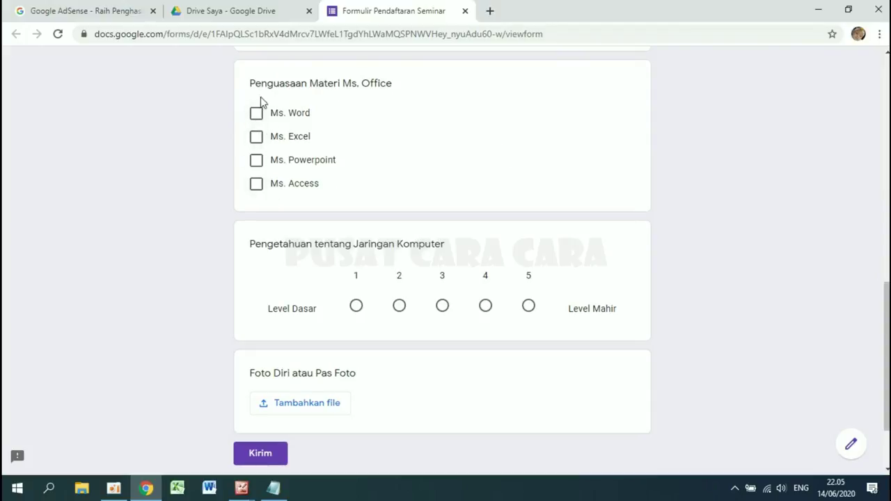
{"action": "scroll", "coordinate": [420, 208], "scroll_direction": "down", "scroll_amount": 2}
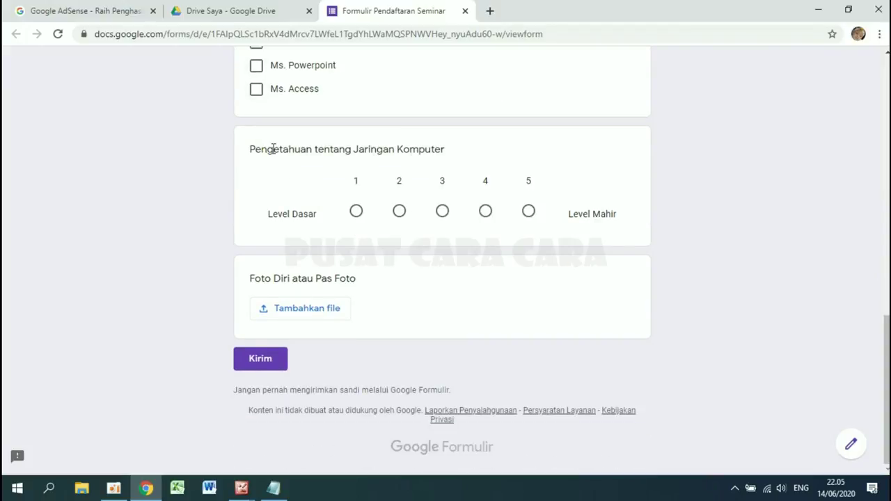
{"action": "left_click", "coordinate": [403, 213]}
{"action": "left_click", "coordinate": [444, 213]}
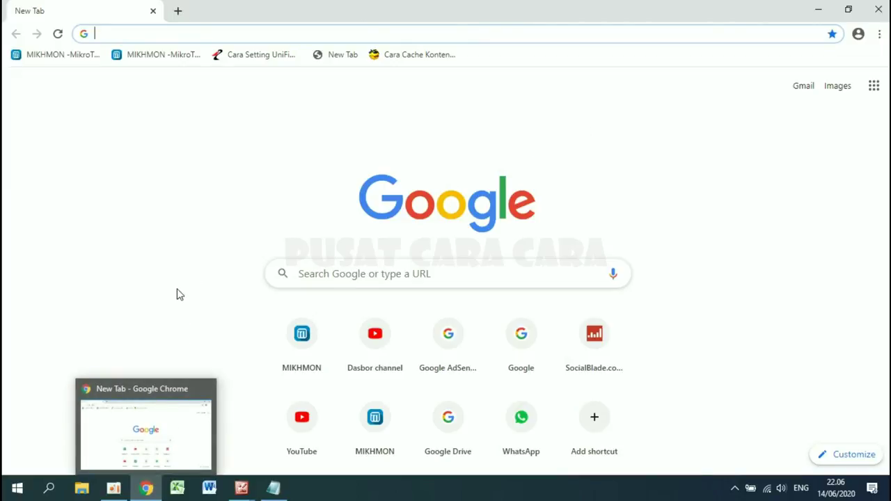
- Go to drive.google.com in Chrome using the 'dri' address suggestion
{"action": "left_click", "coordinate": [139, 37]}
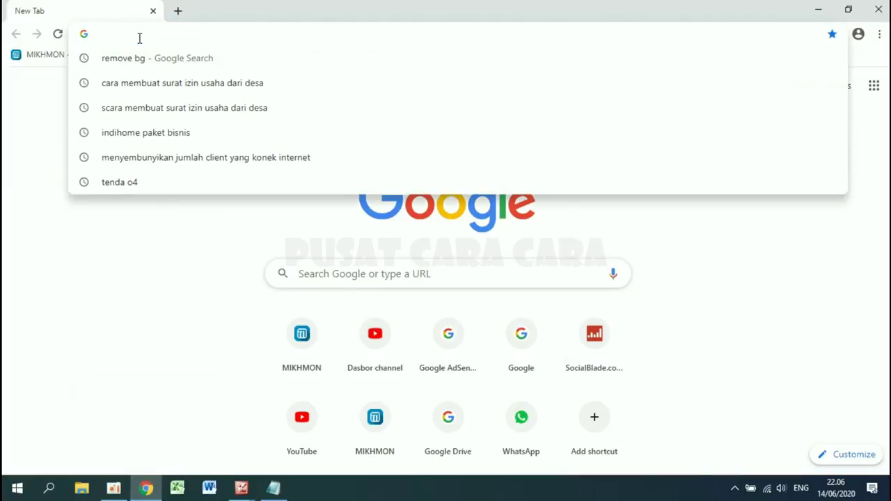
{"action": "type", "text": "drive.google.com"}
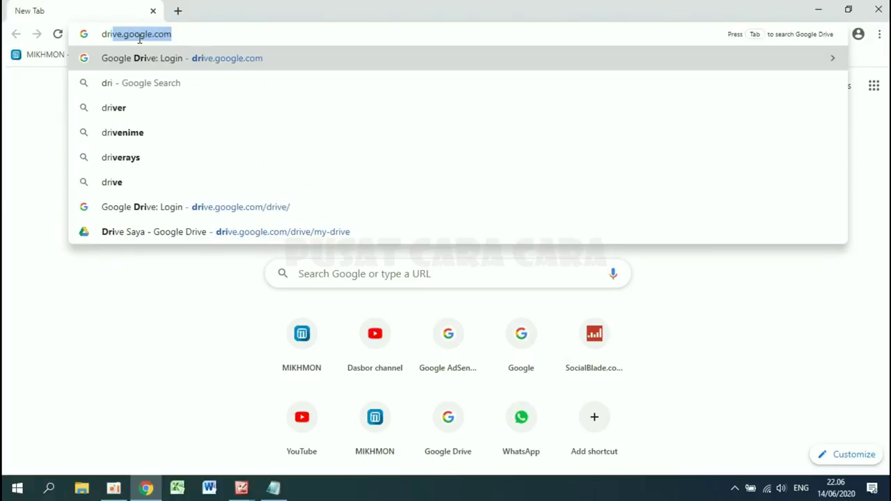
{"action": "left_click", "coordinate": [185, 35]}
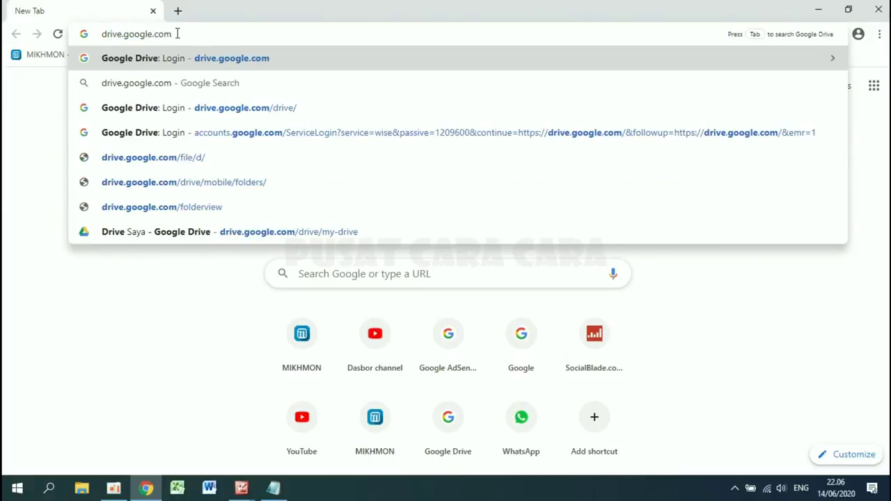
{"action": "key", "text": "Return"}
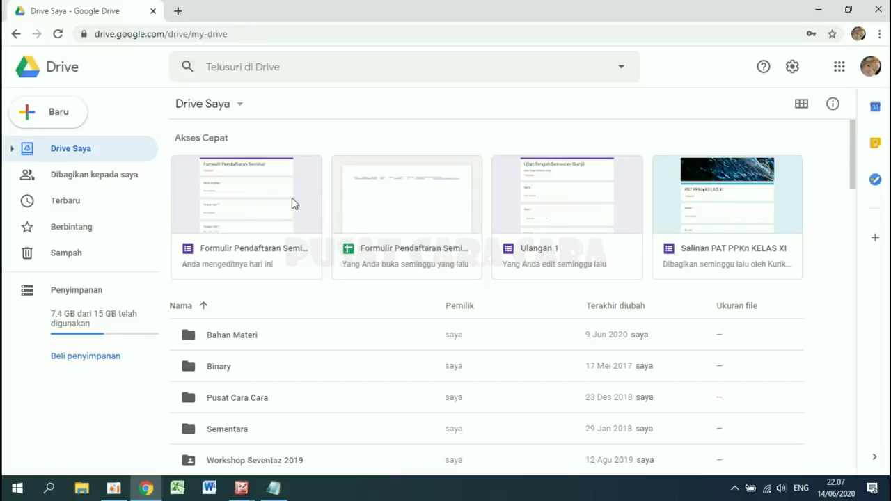
- Create a new My Drive folder named 'Formulir Pendaftaran'
{"action": "left_click", "coordinate": [51, 114]}
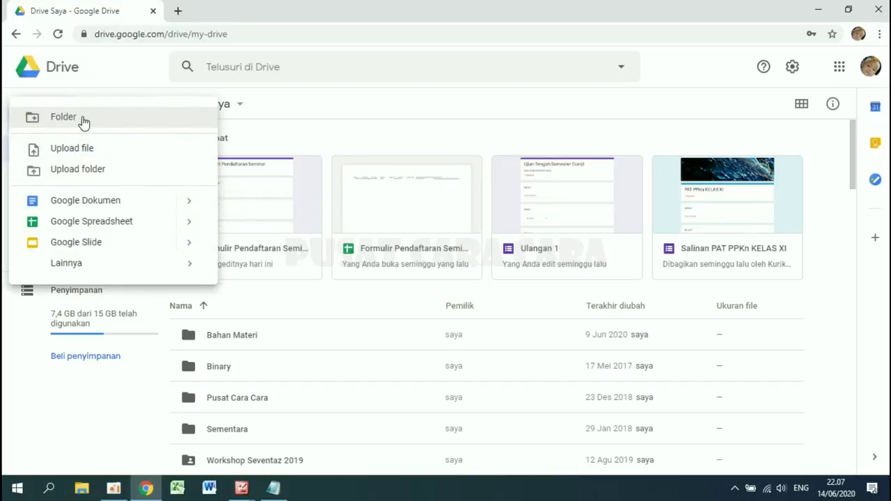
{"action": "left_click", "coordinate": [82, 120]}
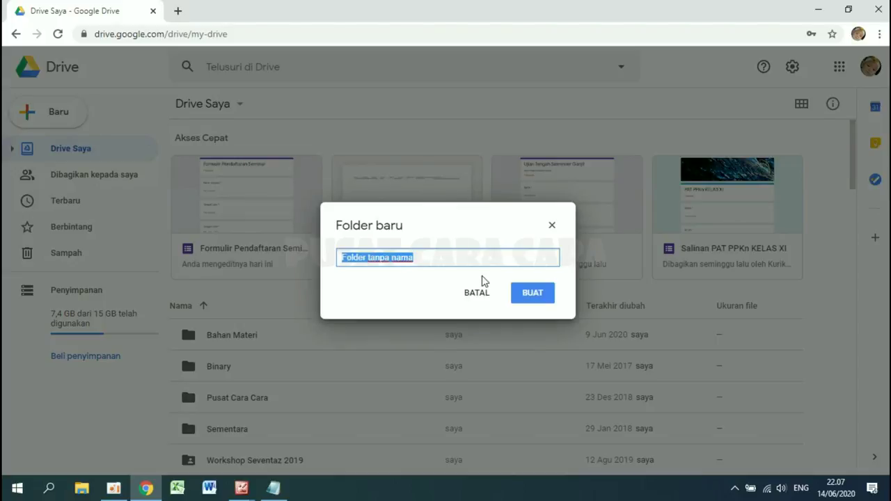
{"action": "type", "text": "Formuli"}
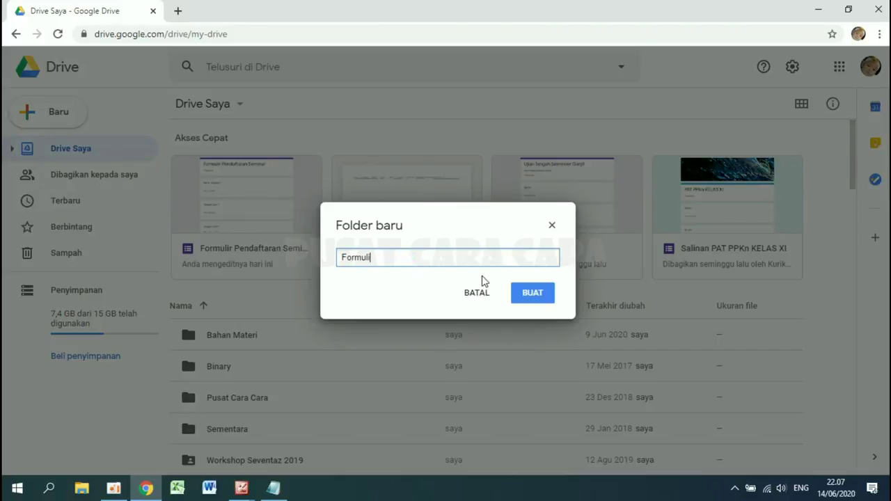
{"action": "type", "text": "r Pendaftaran"}
{"action": "left_click", "coordinate": [532, 298]}
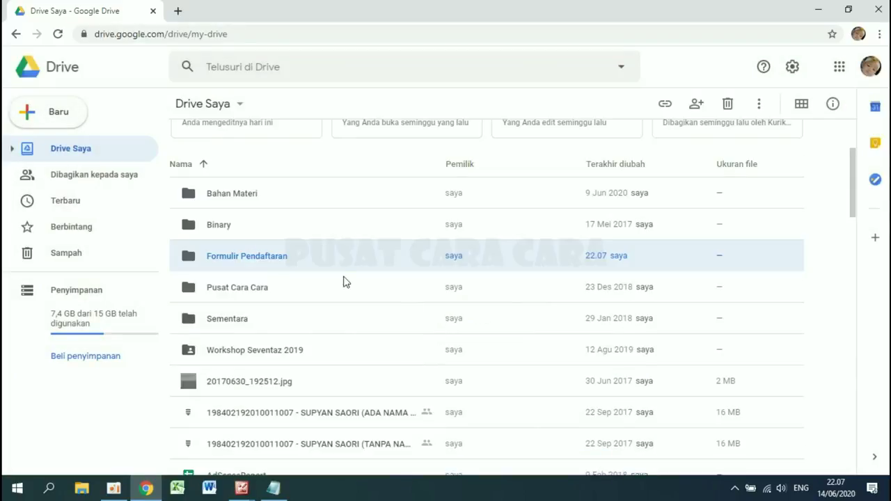
- Open the Formulir Pendaftaran folder and create a blank Google Form (Formulir kosong) inside it
{"action": "double_click", "coordinate": [241, 256]}
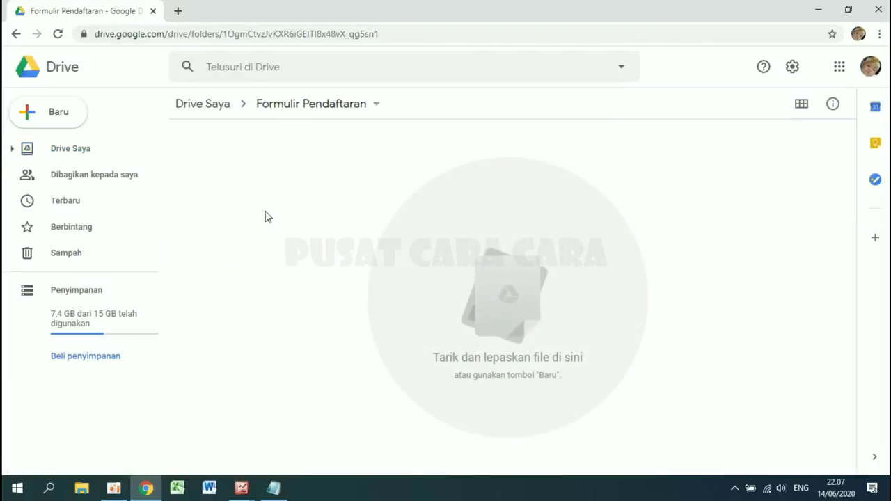
{"action": "left_click", "coordinate": [59, 120]}
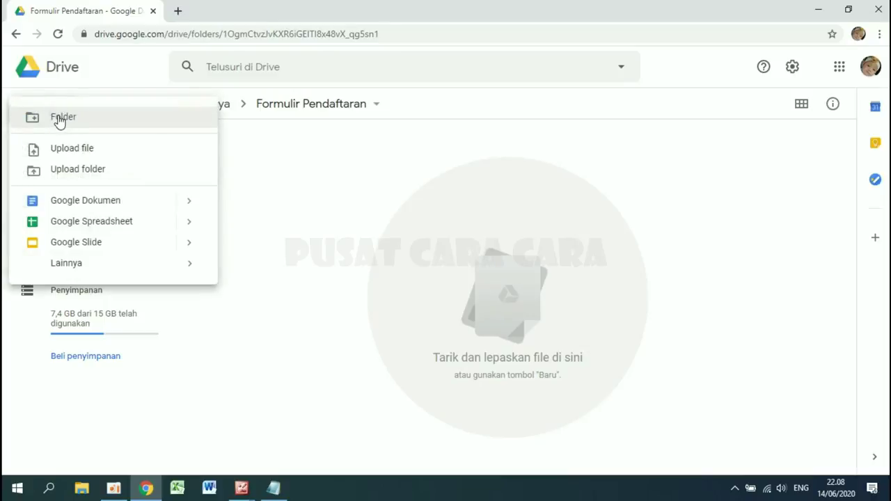
{"action": "mouse_move", "coordinate": [189, 266]}
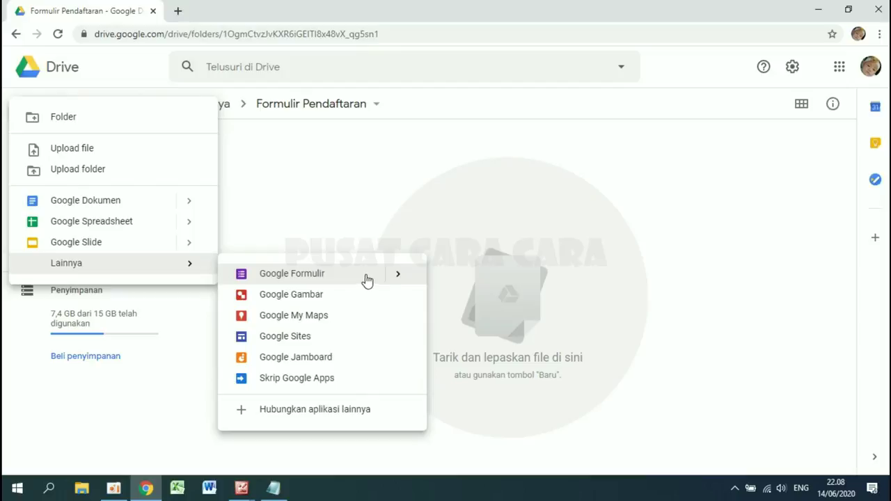
{"action": "mouse_move", "coordinate": [398, 274]}
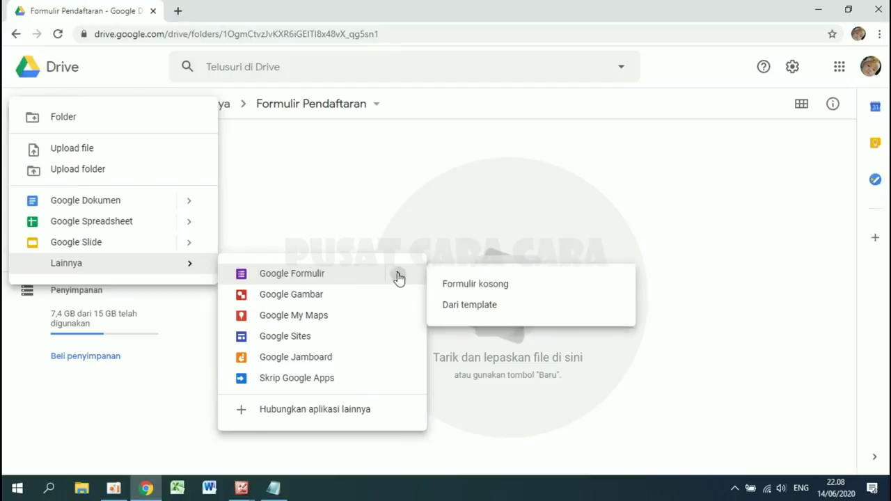
{"action": "left_click", "coordinate": [468, 287]}
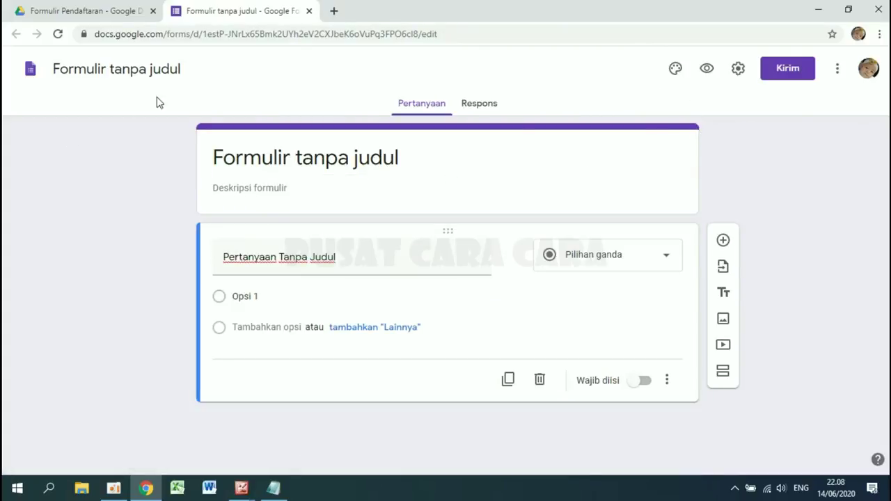
- Rename the untitled form to 'Formulir Pendaftaran Workshop Jarkom'
{"action": "left_click", "coordinate": [116, 68]}
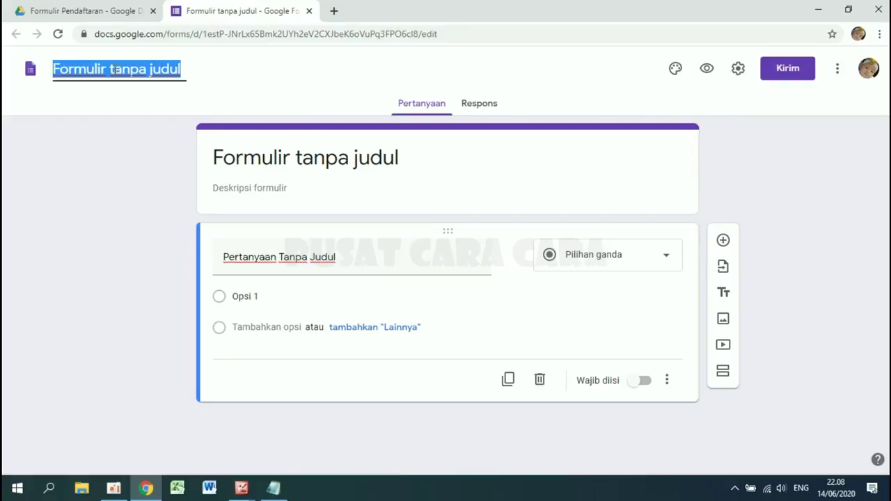
{"action": "type", "text": "F."}
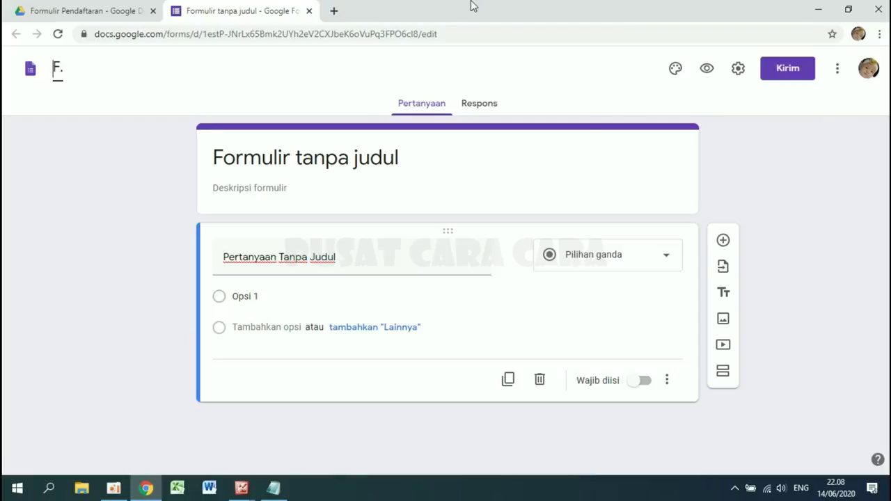
{"action": "type", "text": "ormulir "}
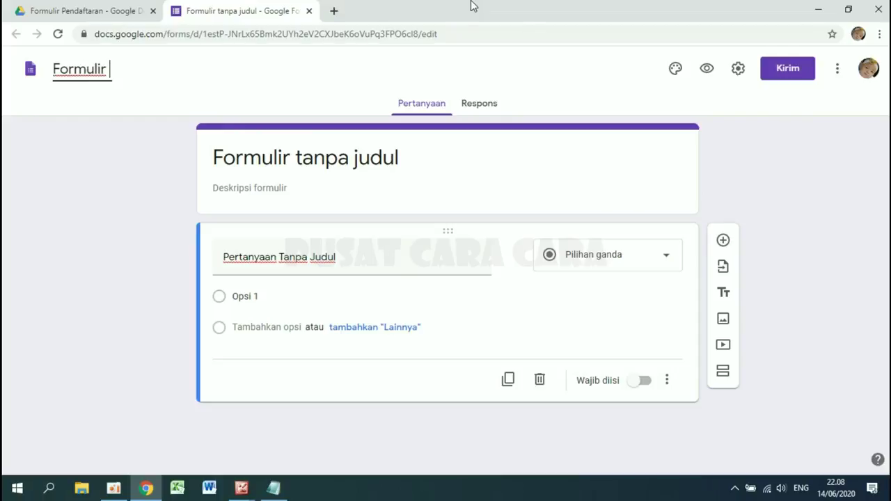
{"action": "type", "text": "Penda"}
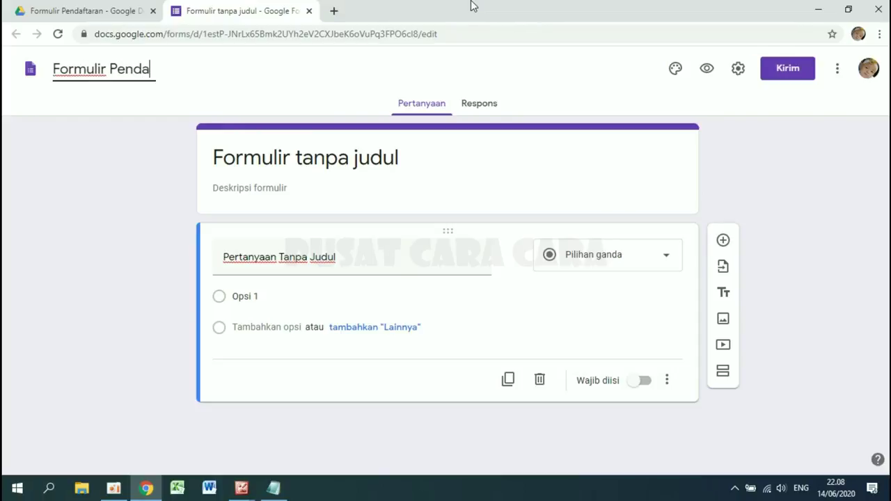
{"action": "type", "text": "ftaran W"}
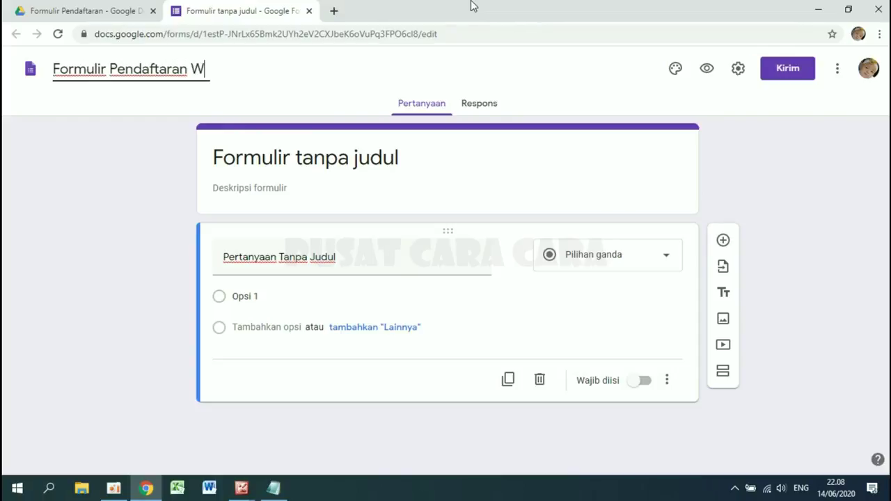
{"action": "type", "text": "orkshop"}
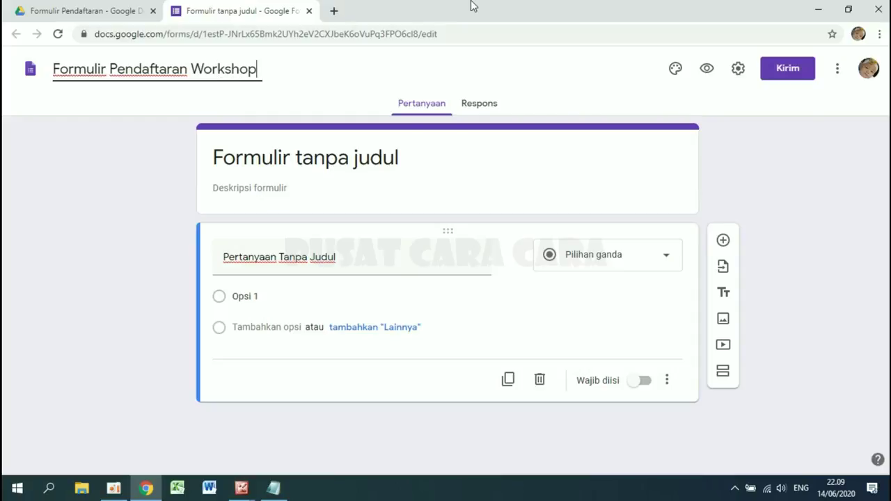
{"action": "type", "text": " Jarkom"}
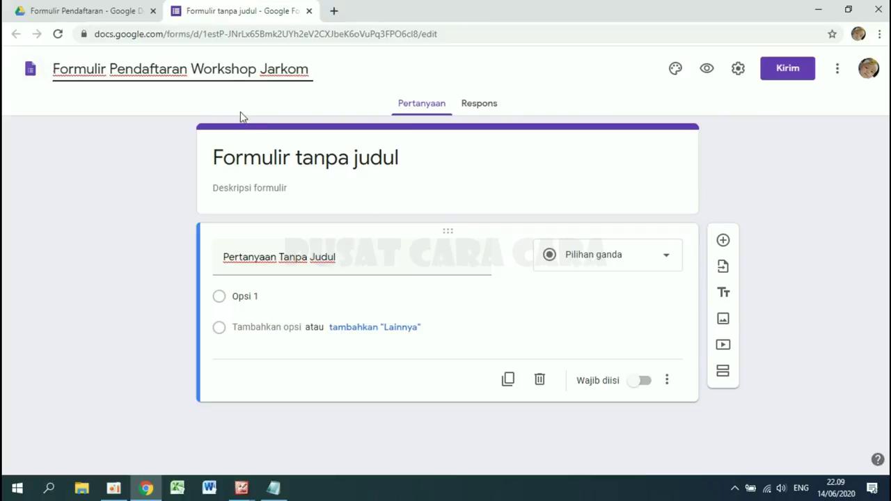
{"action": "left_click", "coordinate": [306, 161]}
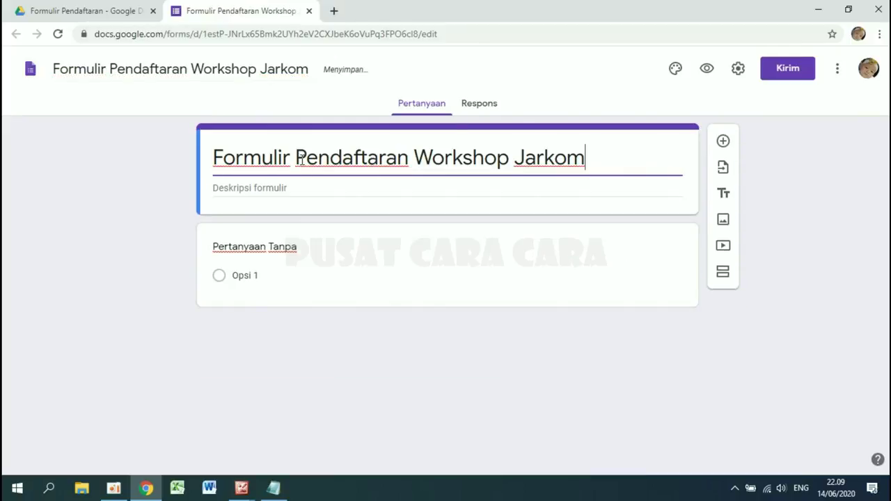
{"action": "left_click_drag", "start_coordinate": [213, 157], "coordinate": [622, 182]}
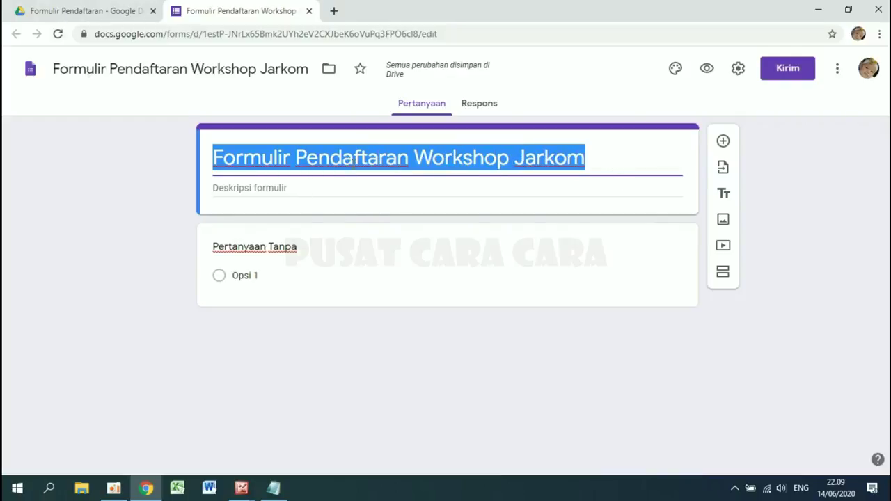
{"action": "left_click", "coordinate": [582, 157]}
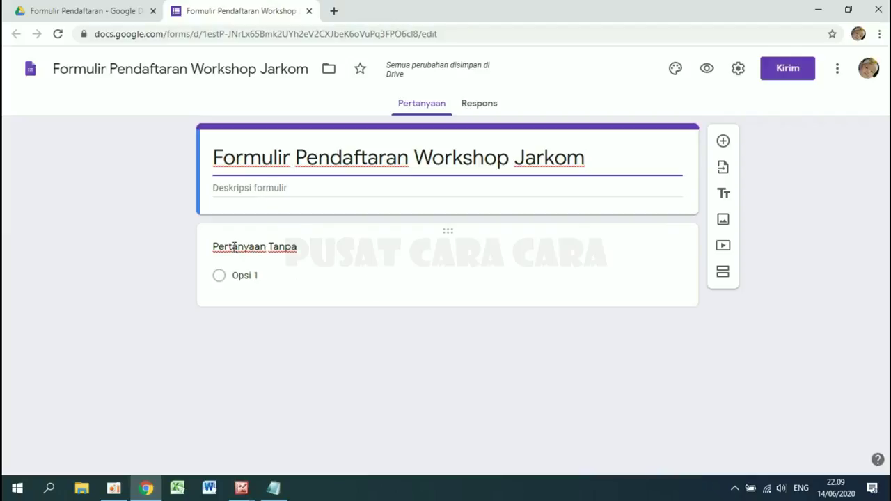
- Title the first question 'Nama' as a short answer and mark it required
{"action": "left_click", "coordinate": [230, 246]}
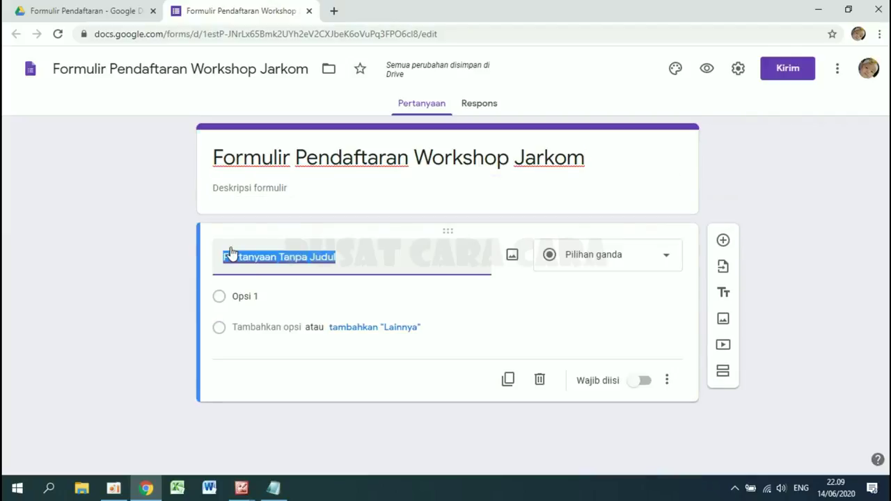
{"action": "type", "text": "Nama"}
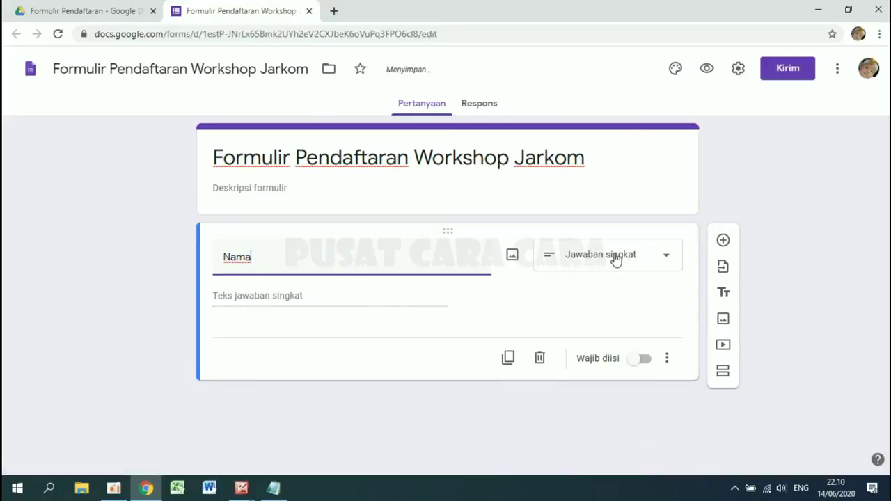
{"action": "left_click", "coordinate": [643, 360]}
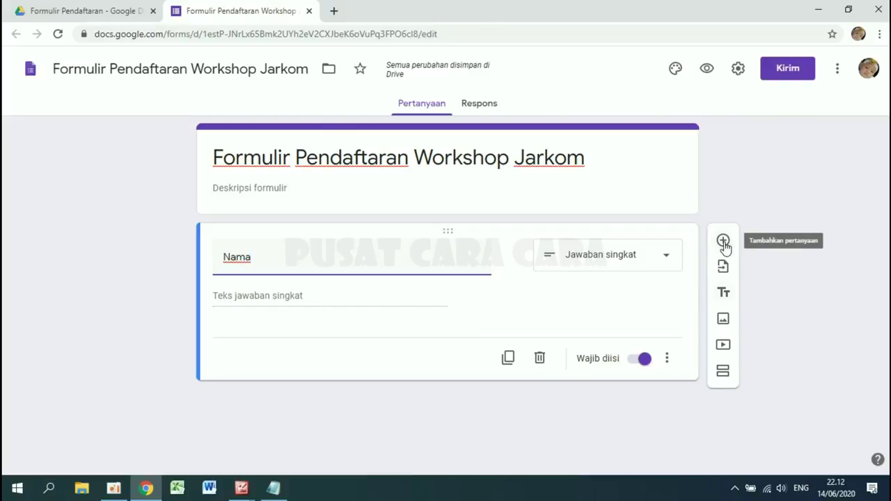
- Add a required short-answer question 'Tempat Lahir'
{"action": "left_click", "coordinate": [723, 241]}
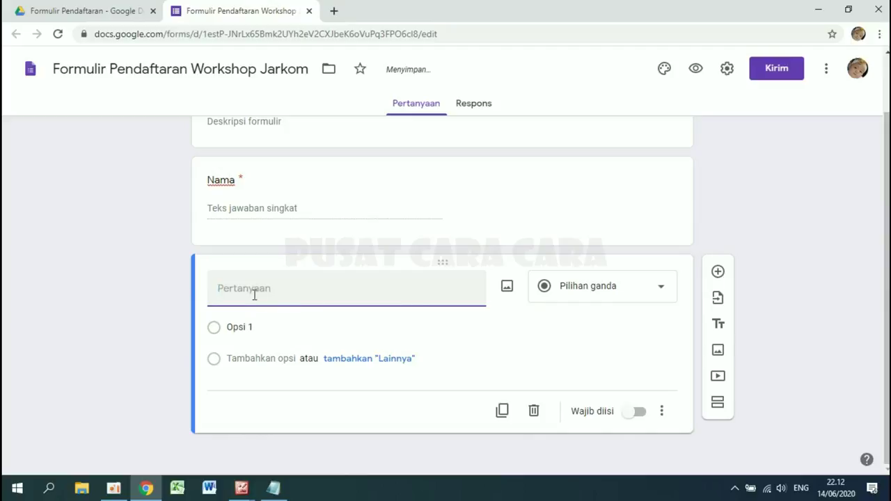
{"action": "type", "text": "T"}
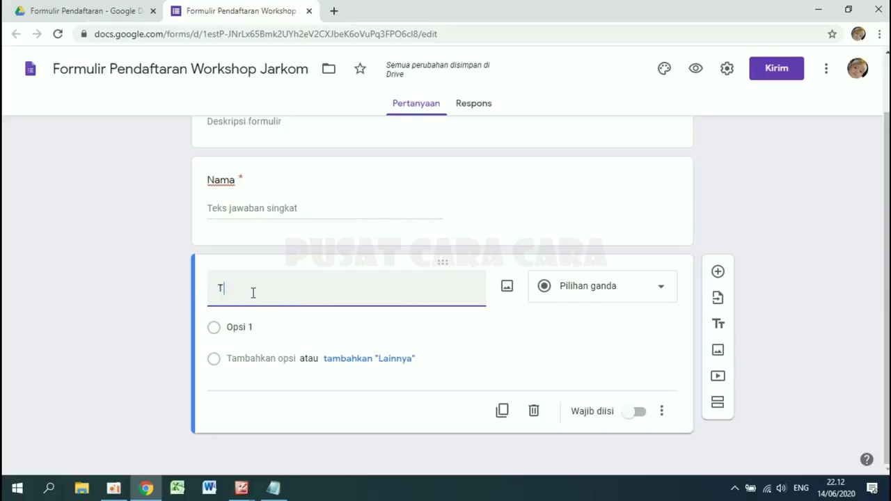
{"action": "type", "text": "empat"}
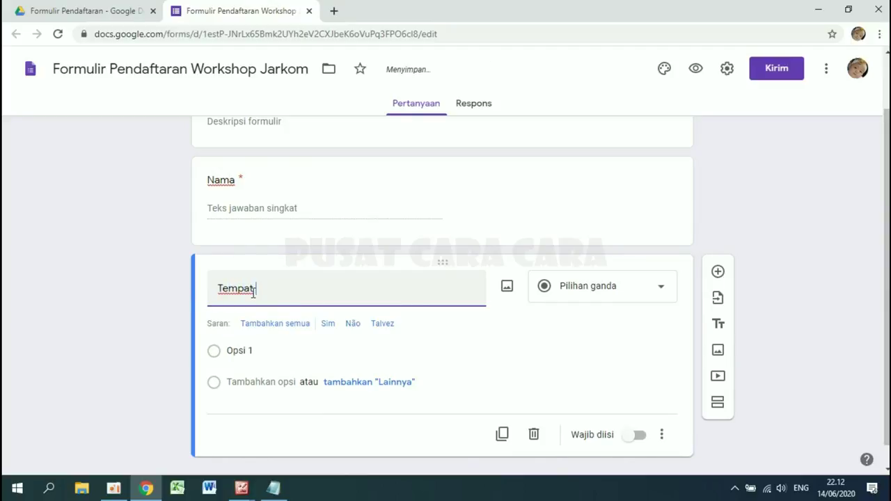
{"action": "type", "text": " Lahir"}
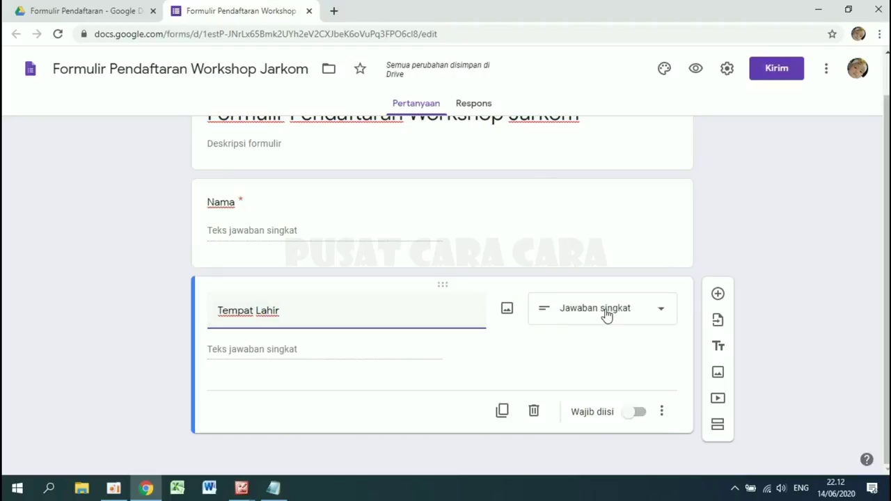
{"action": "left_click", "coordinate": [639, 413]}
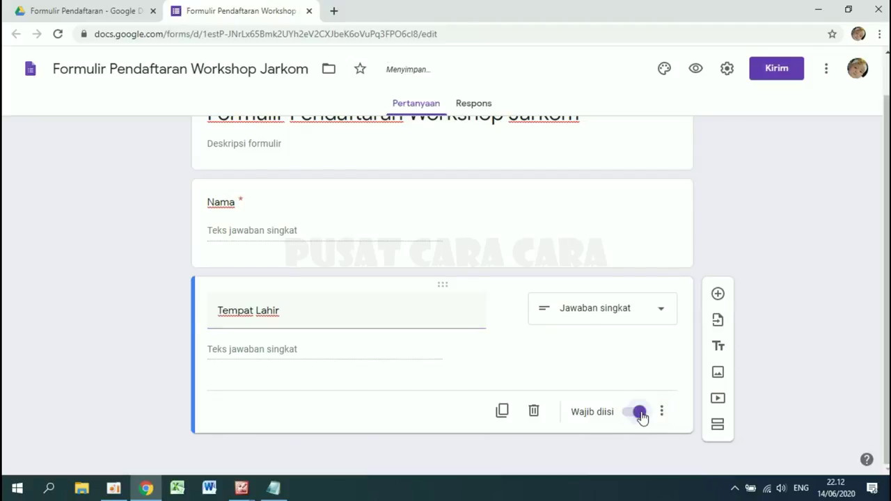
- Add a required date-type question 'Tanggal Lahir'
{"action": "left_click", "coordinate": [718, 294]}
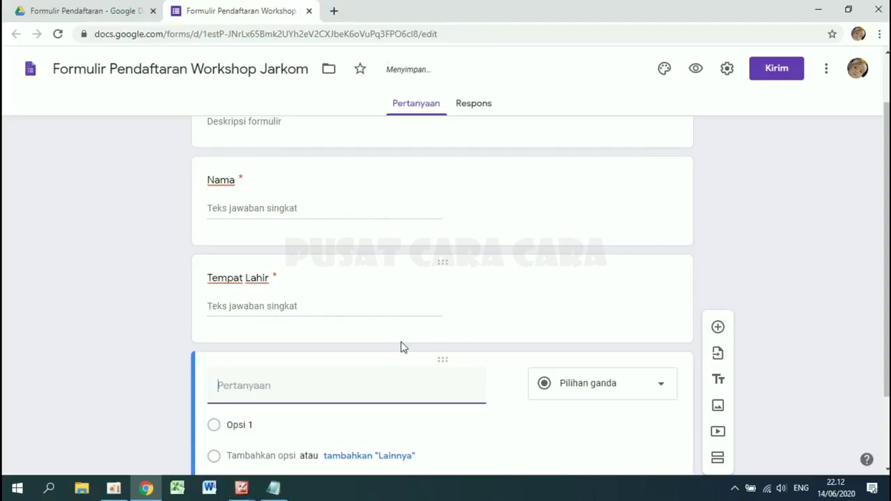
{"action": "type", "text": "Tan"}
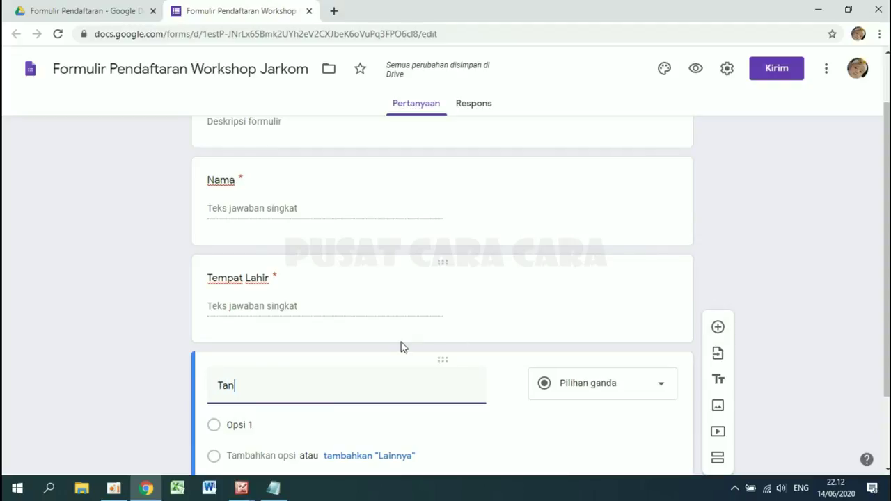
{"action": "type", "text": "ggal Lahir"}
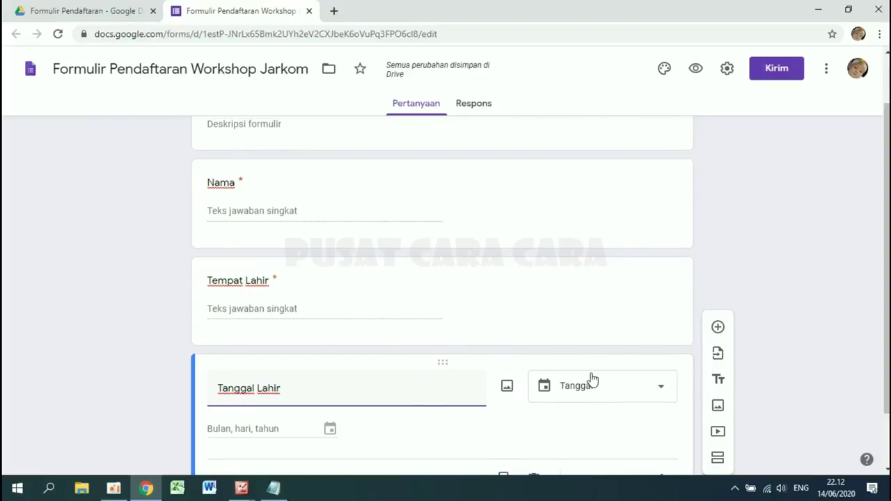
{"action": "scroll", "coordinate": [590, 378], "scroll_direction": "down", "scroll_amount": 1}
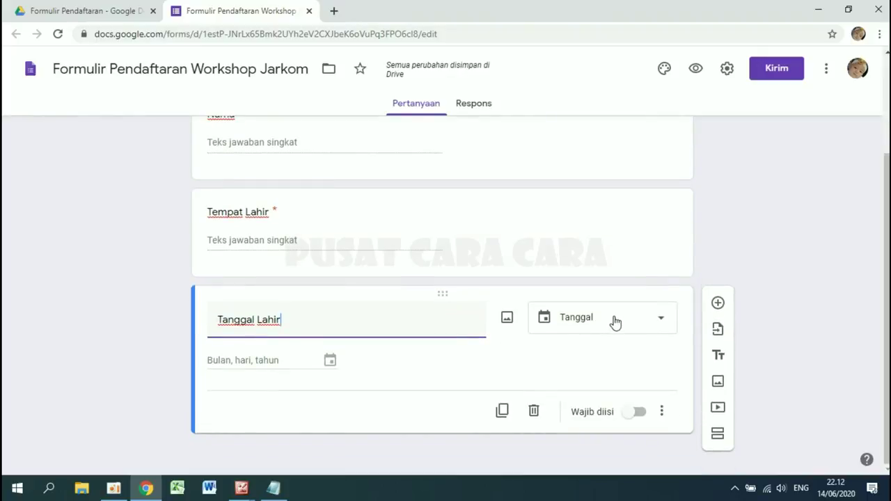
{"action": "left_click", "coordinate": [648, 322]}
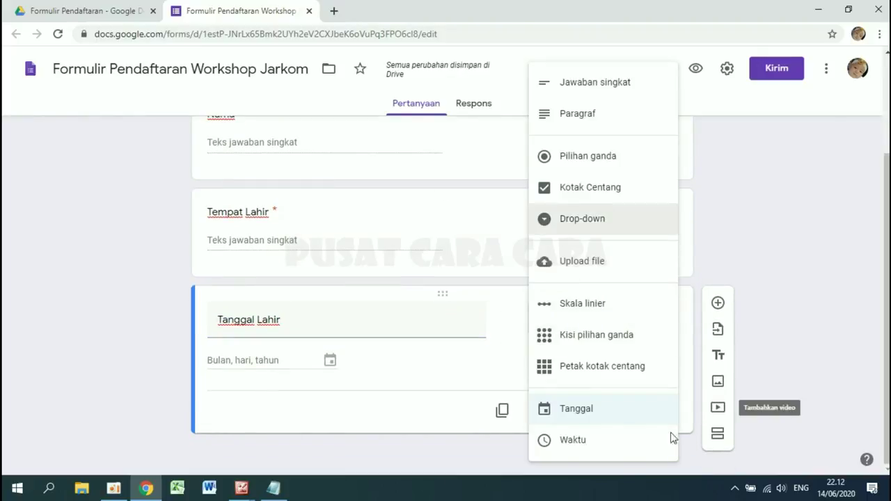
{"action": "left_click", "coordinate": [577, 409]}
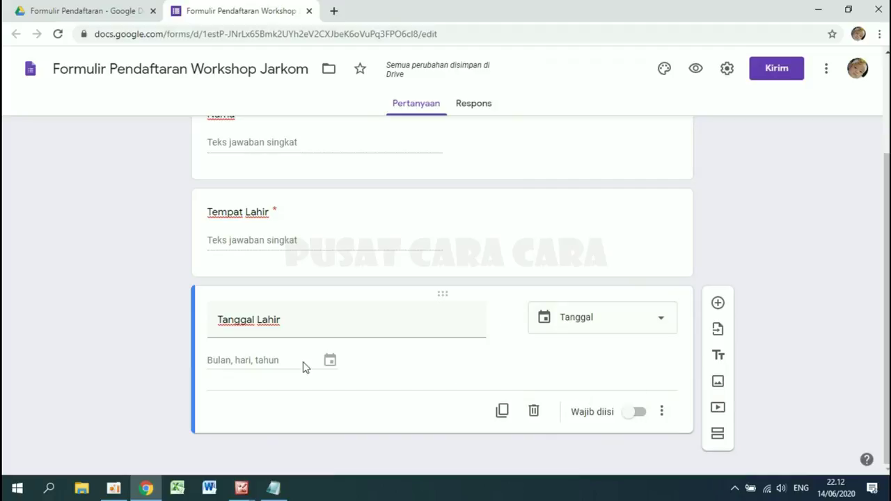
{"action": "left_click", "coordinate": [642, 414]}
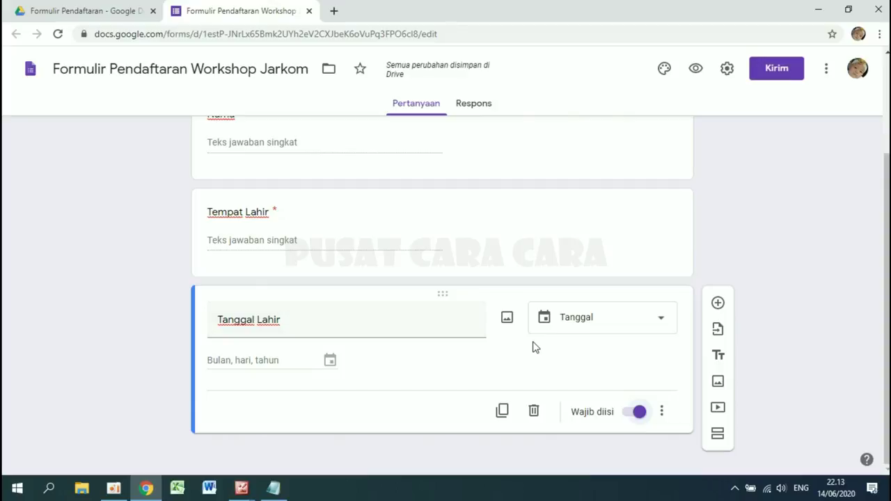
- Add question 'Jenis Kelamin' as a Drop-down with choices 'Laki-laki' and 'Perempuan'
{"action": "left_click", "coordinate": [717, 304]}
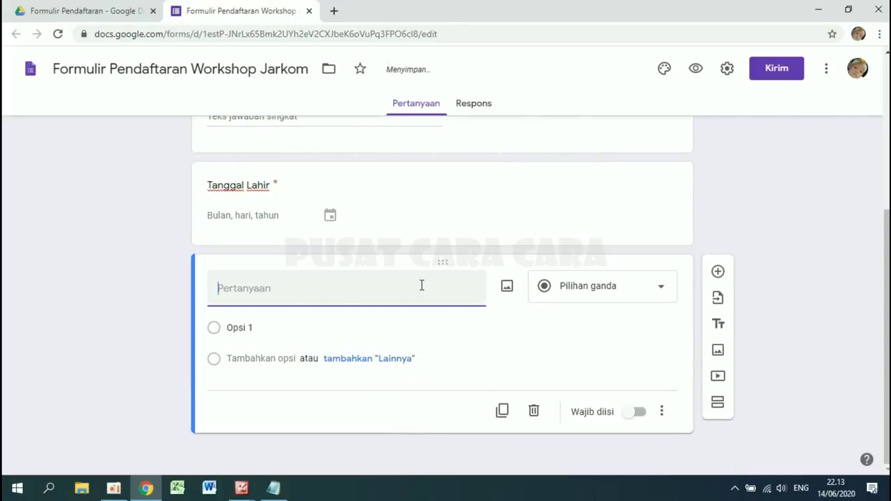
{"action": "type", "text": "Je"}
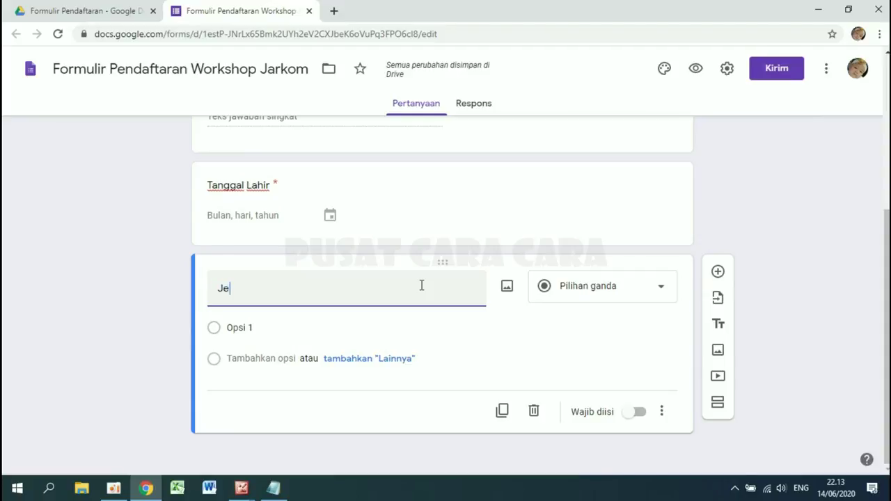
{"action": "type", "text": "nis K"}
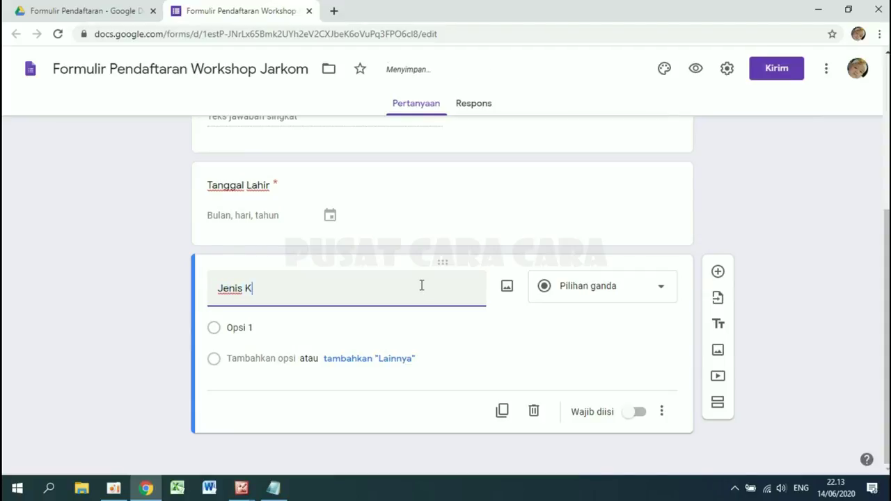
{"action": "type", "text": "elamin"}
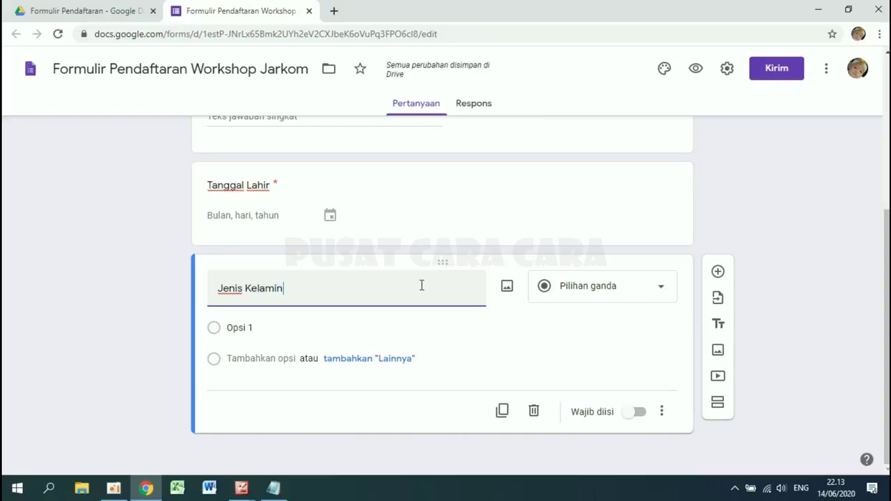
{"action": "left_click", "coordinate": [607, 293]}
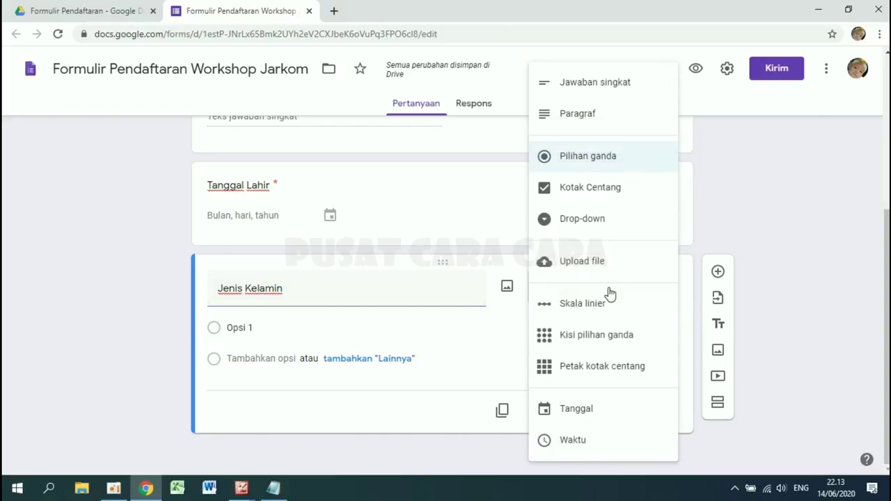
{"action": "left_click", "coordinate": [585, 221]}
{"action": "left_click", "coordinate": [264, 328]}
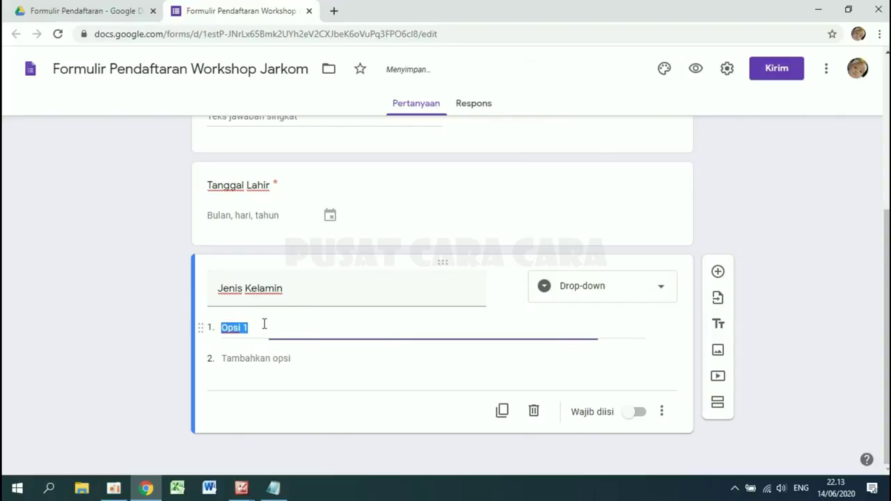
{"action": "type", "text": "Laki-lak"}
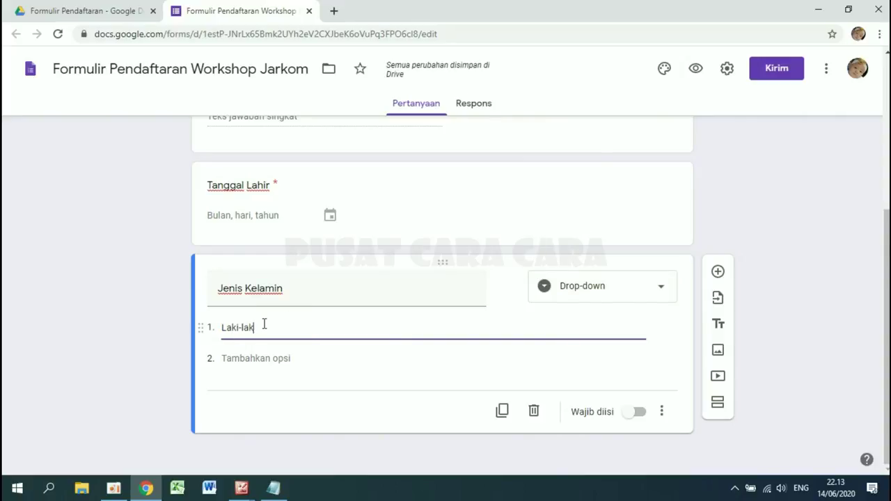
{"action": "type", "text": "i"}
{"action": "left_click", "coordinate": [228, 378]}
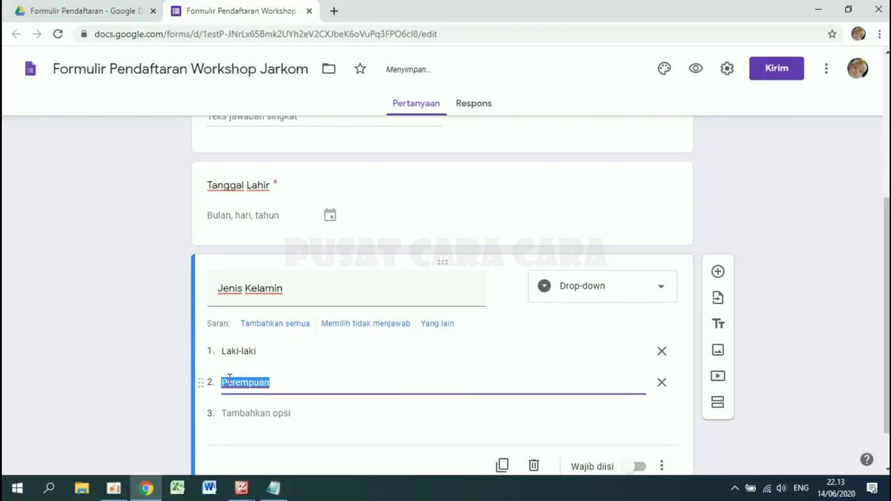
{"action": "type", "text": "Peremp"}
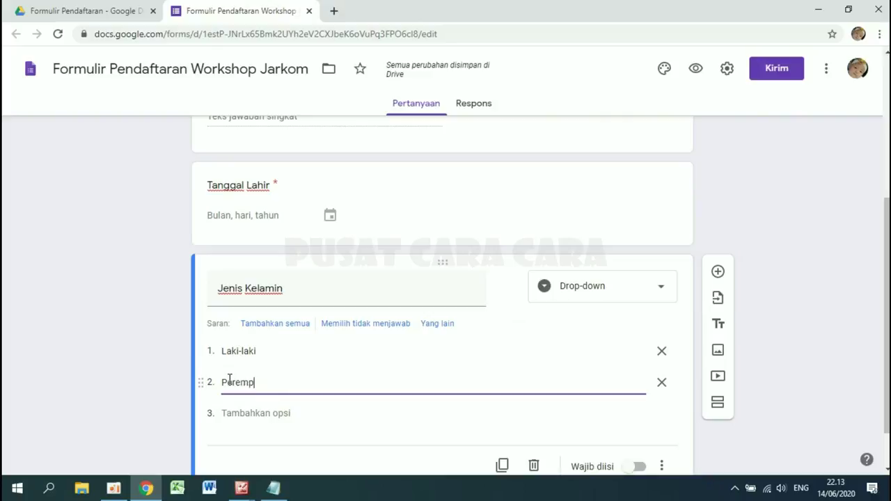
{"action": "type", "text": "uan"}
{"action": "scroll", "coordinate": [386, 297], "scroll_direction": "down", "scroll_amount": 1}
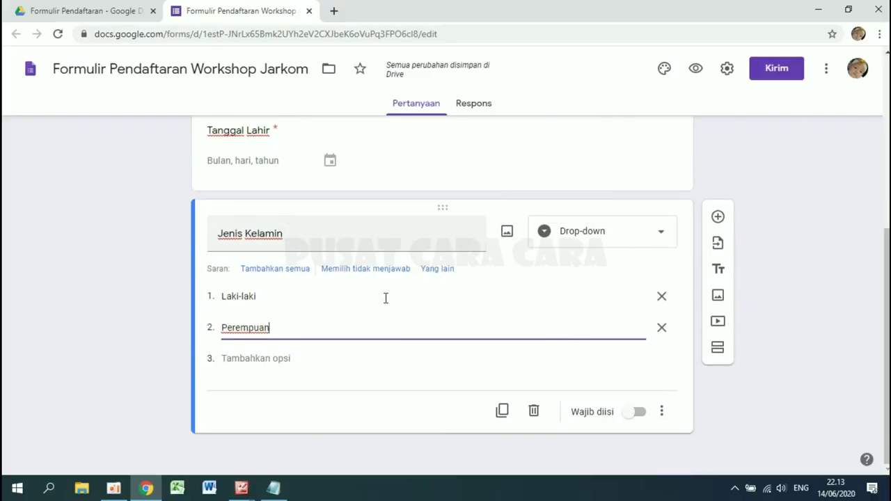
- Add a new Drop-down question titled 'Pendidikan Terakhir'
{"action": "left_click", "coordinate": [717, 218]}
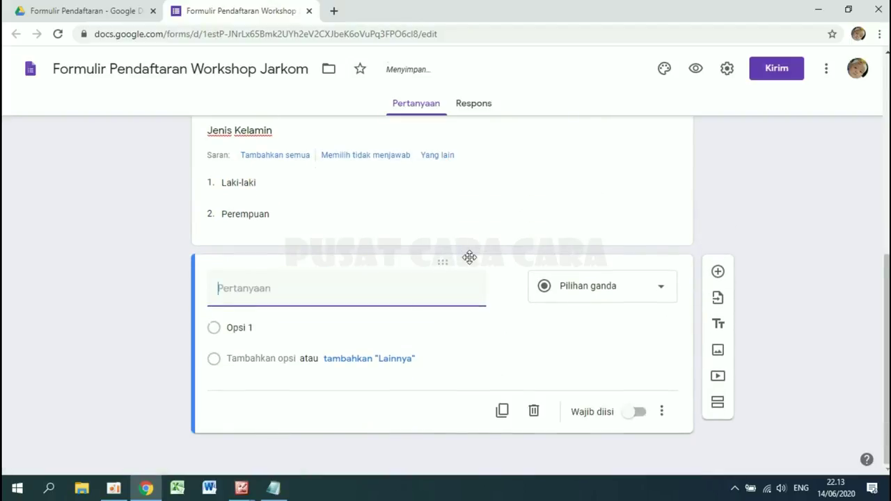
{"action": "type", "text": "Pe"}
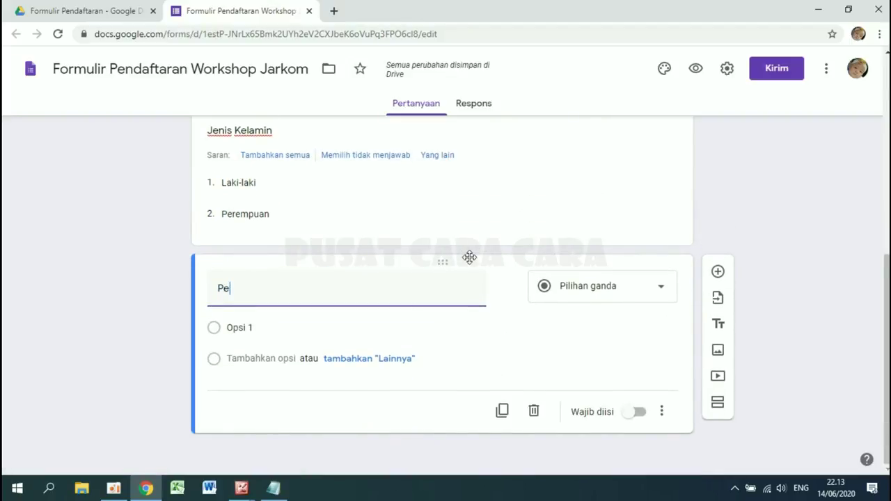
{"action": "type", "text": "ndid"}
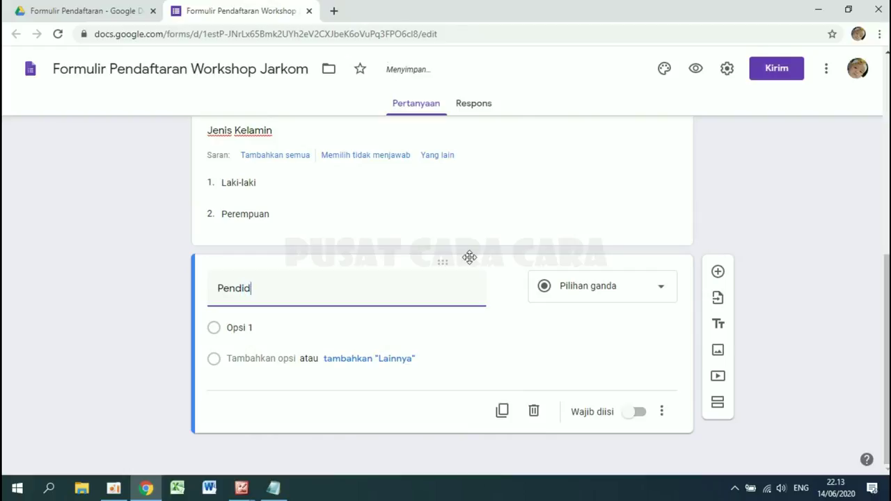
{"action": "type", "text": "ikan Terakhir"}
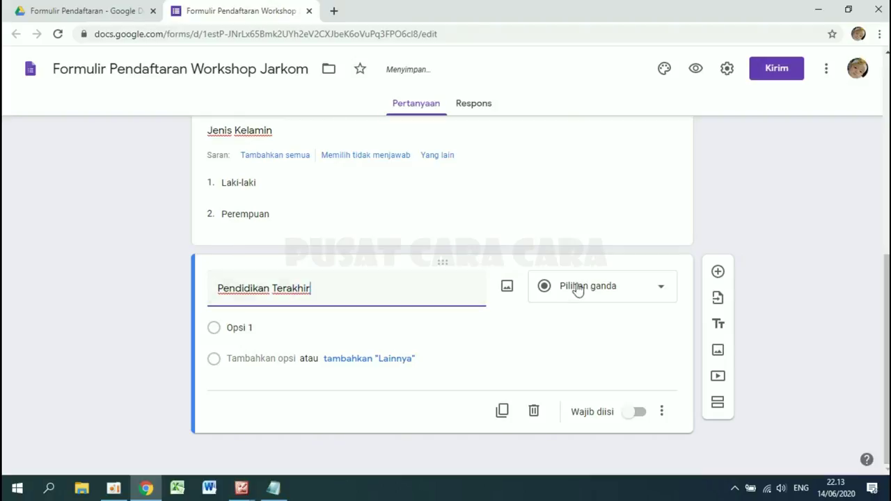
{"action": "left_click", "coordinate": [607, 297]}
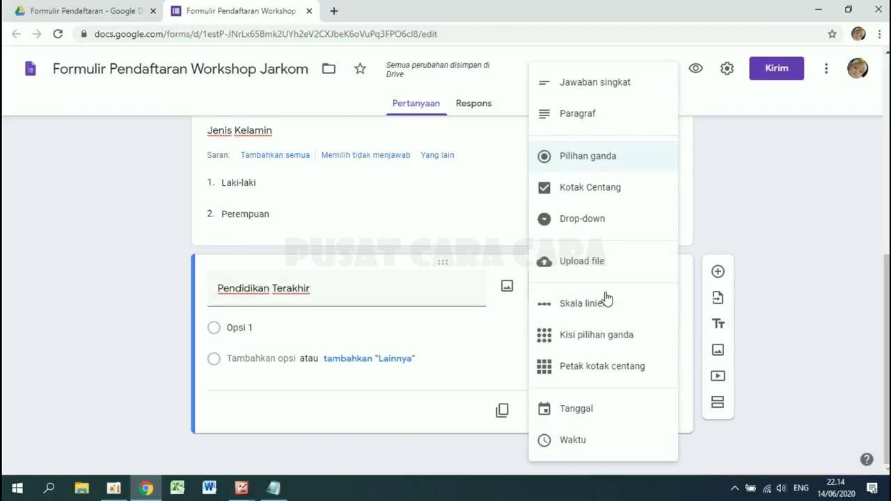
{"action": "left_click", "coordinate": [563, 222]}
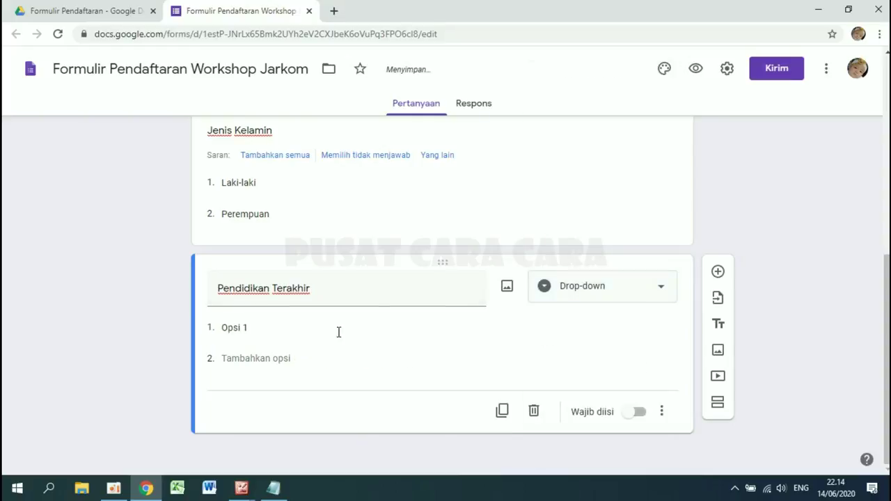
- Enter its first options: SD, SMP, SMA, SMK, D1, D2 and D3
{"action": "left_click", "coordinate": [236, 329]}
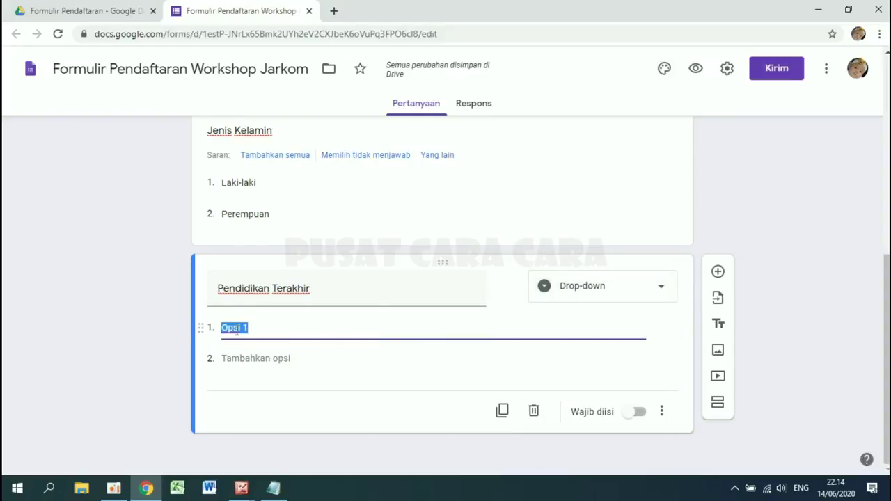
{"action": "type", "text": "SD"}
{"action": "left_click", "coordinate": [236, 358]}
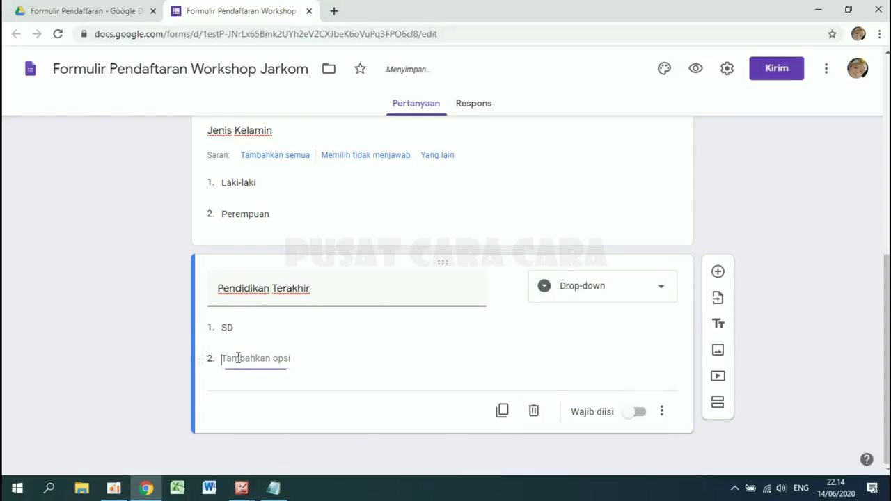
{"action": "type", "text": "SM"}
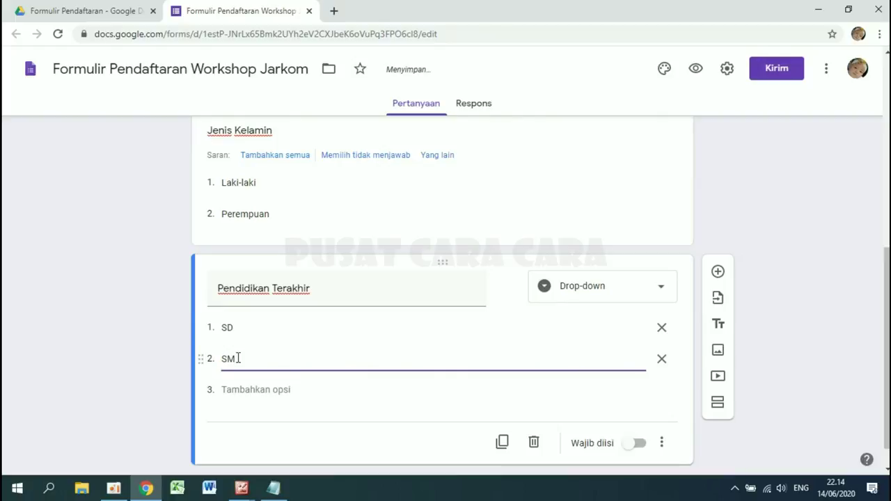
{"action": "type", "text": "P"}
{"action": "left_click", "coordinate": [237, 389]}
{"action": "type", "text": "SM"}
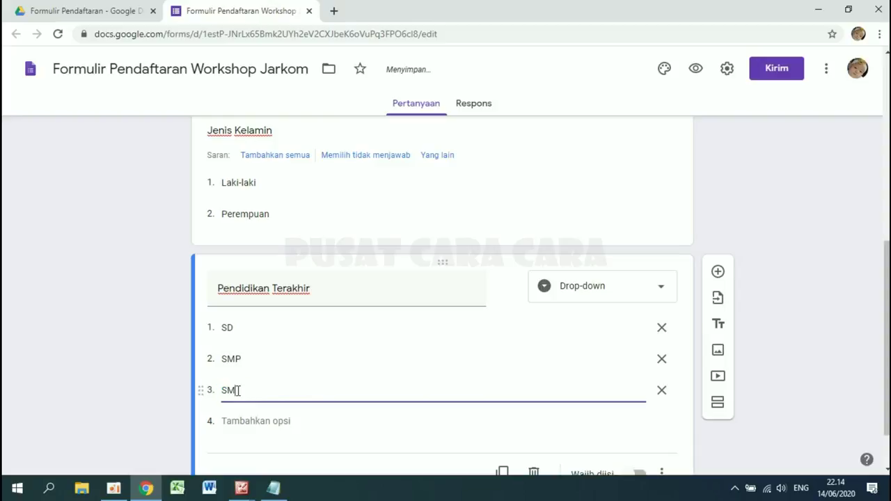
{"action": "type", "text": "A"}
{"action": "left_click", "coordinate": [241, 420]}
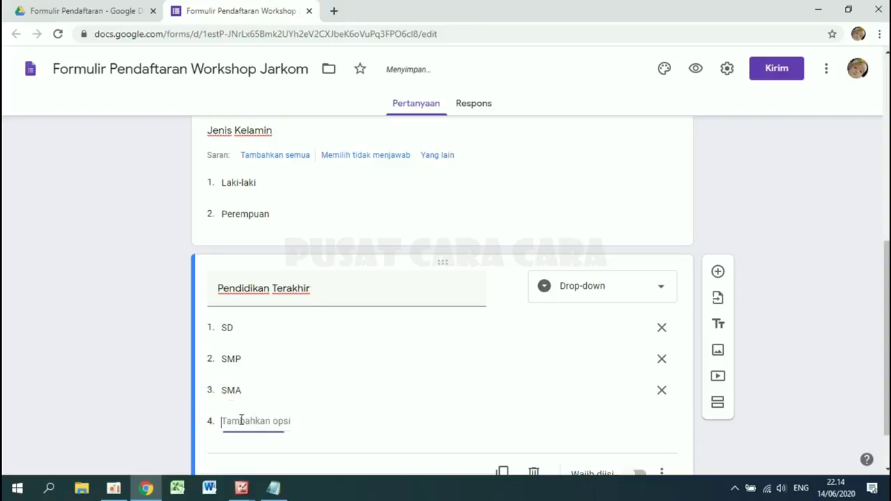
{"action": "type", "text": "SMK"}
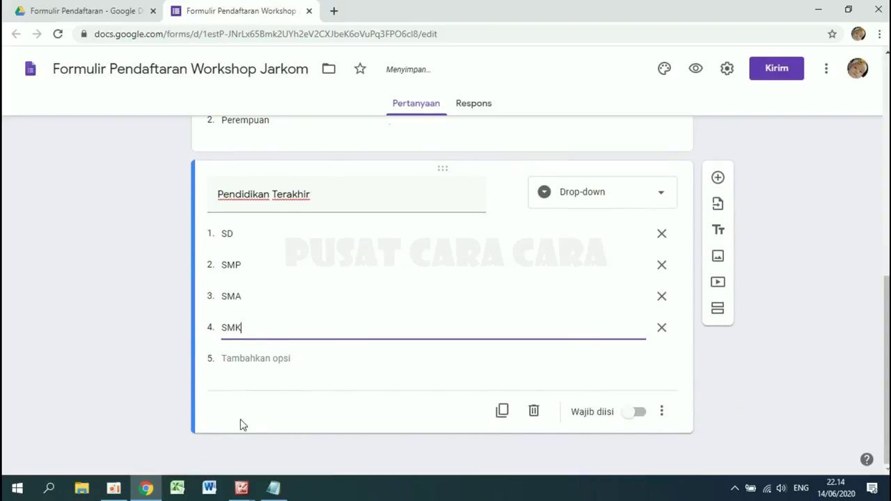
{"action": "left_click", "coordinate": [256, 359]}
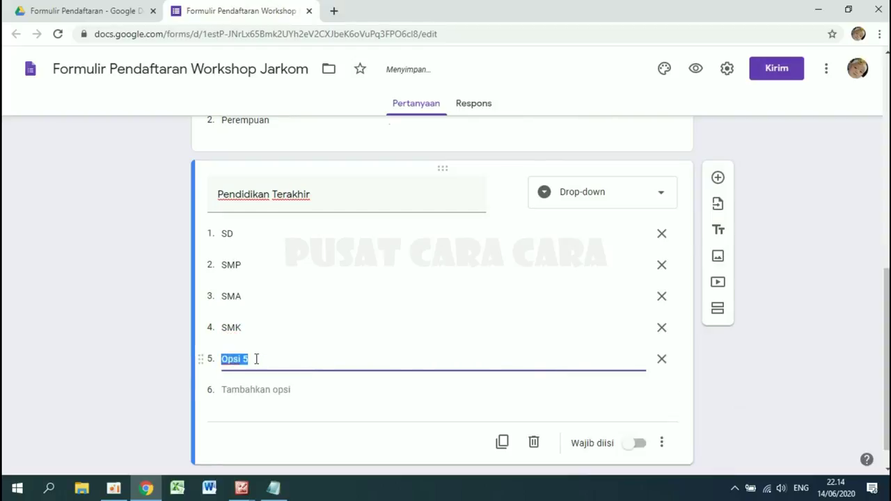
{"action": "type", "text": "D1"}
{"action": "left_click", "coordinate": [250, 390]}
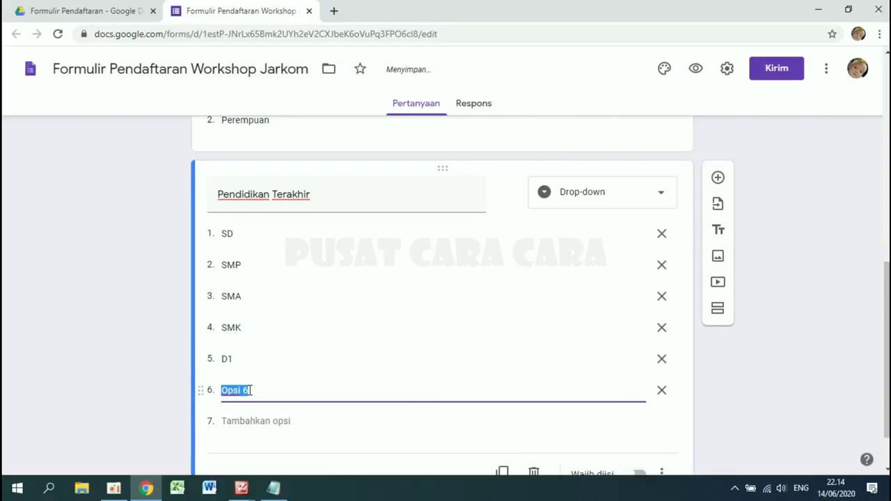
{"action": "type", "text": "D2"}
{"action": "left_click", "coordinate": [247, 421]}
{"action": "type", "text": "D3"}
- Add the remaining options D4, S1, S2, S3 and Lainnya
{"action": "scroll", "coordinate": [247, 425], "scroll_direction": "down", "scroll_amount": 1}
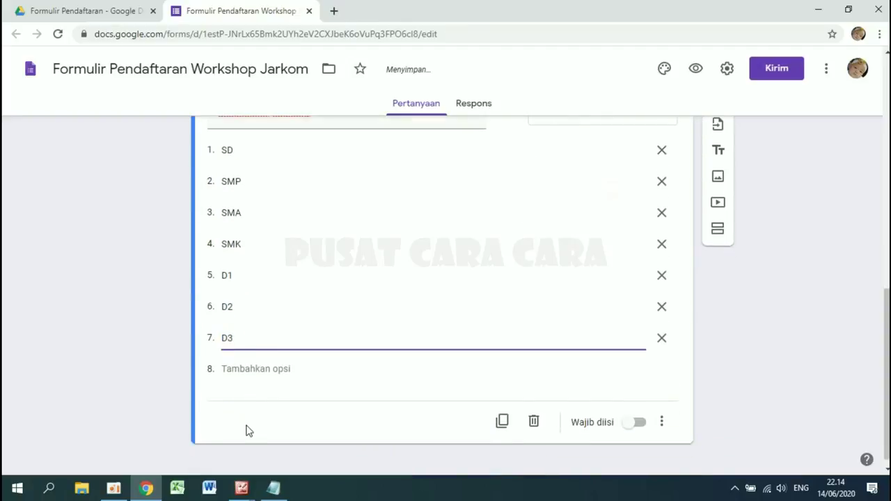
{"action": "left_click", "coordinate": [245, 369]}
{"action": "type", "text": "D4"}
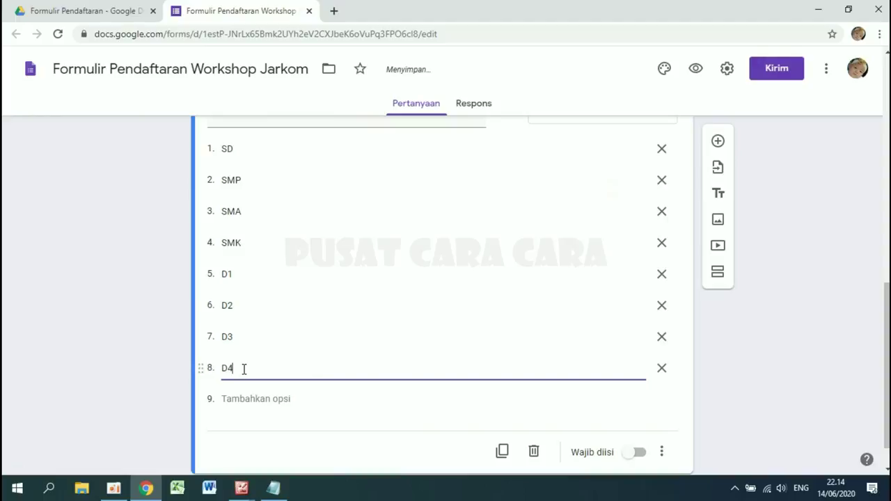
{"action": "left_click", "coordinate": [232, 398]}
{"action": "type", "text": "S"}
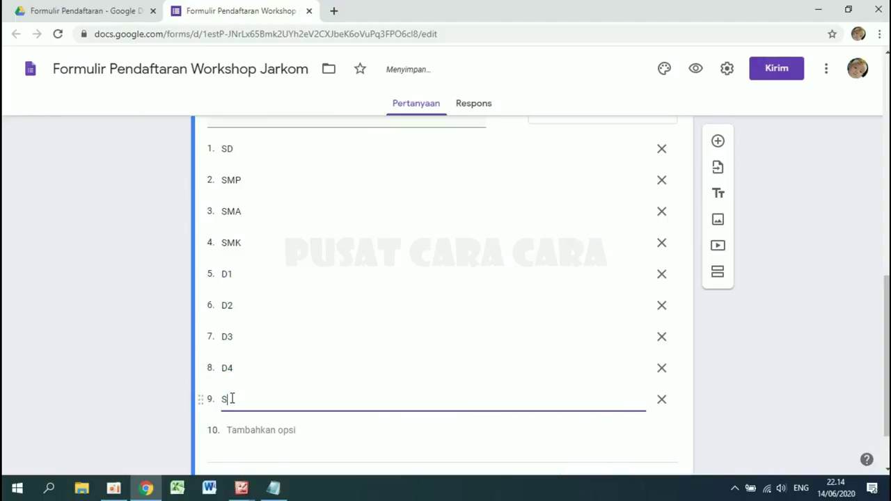
{"action": "type", "text": "1"}
{"action": "left_click", "coordinate": [243, 430]}
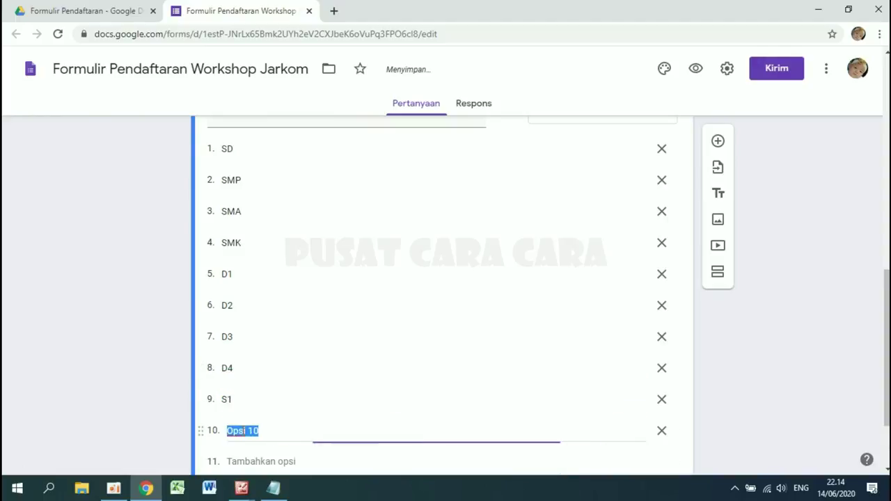
{"action": "type", "text": "S"}
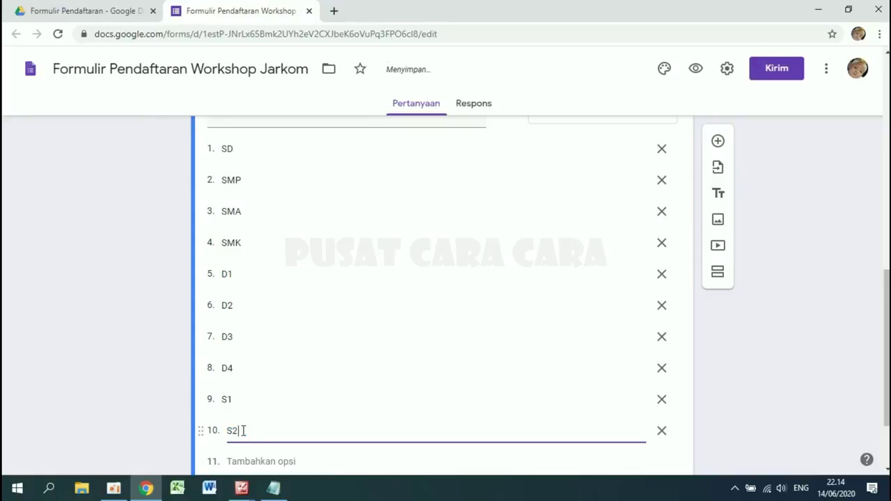
{"action": "type", "text": "2"}
{"action": "left_click", "coordinate": [247, 460]}
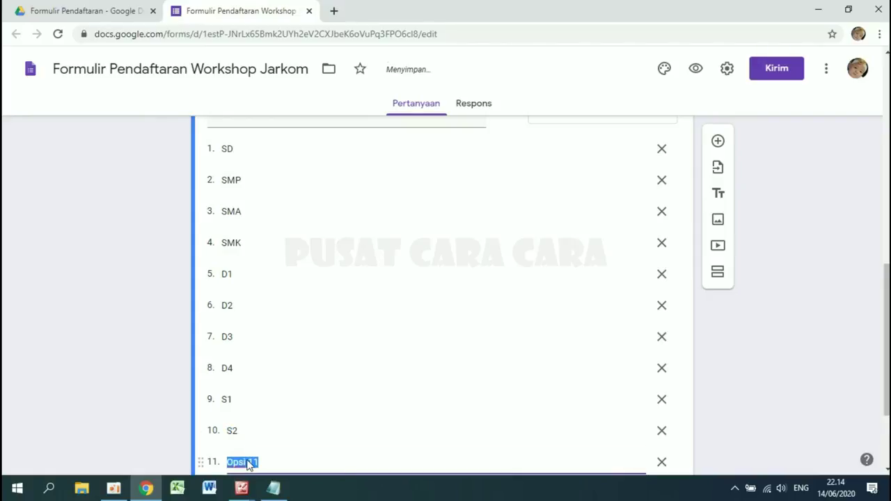
{"action": "type", "text": "S3"}
{"action": "scroll", "coordinate": [247, 465], "scroll_direction": "down", "scroll_amount": 2}
{"action": "left_click", "coordinate": [252, 362]}
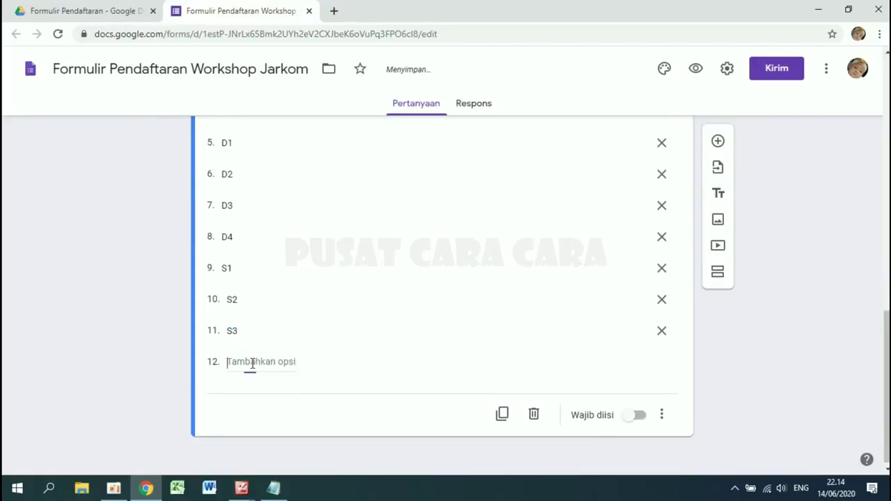
{"action": "type", "text": "L"}
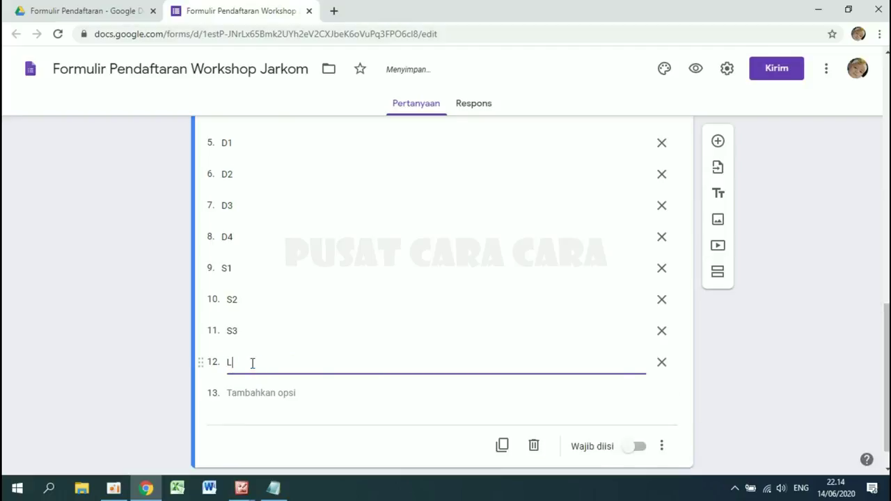
{"action": "type", "text": "ainnya"}
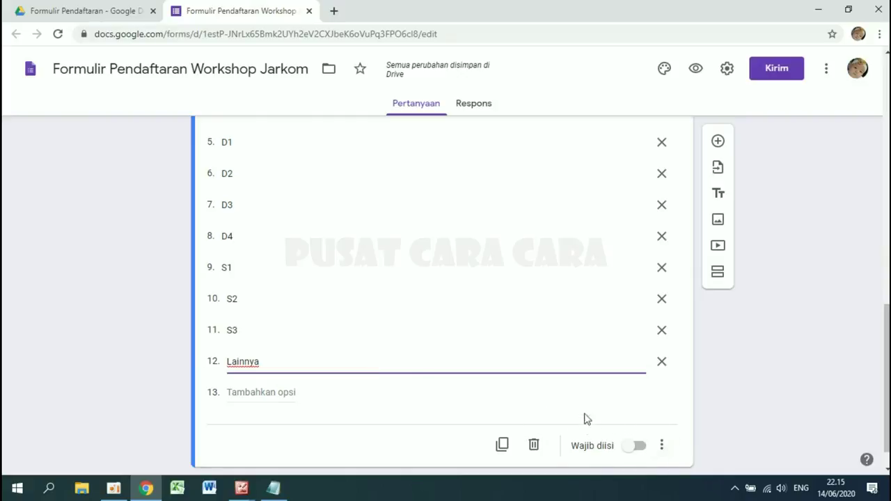
{"action": "scroll", "coordinate": [506, 348], "scroll_direction": "up", "scroll_amount": 4}
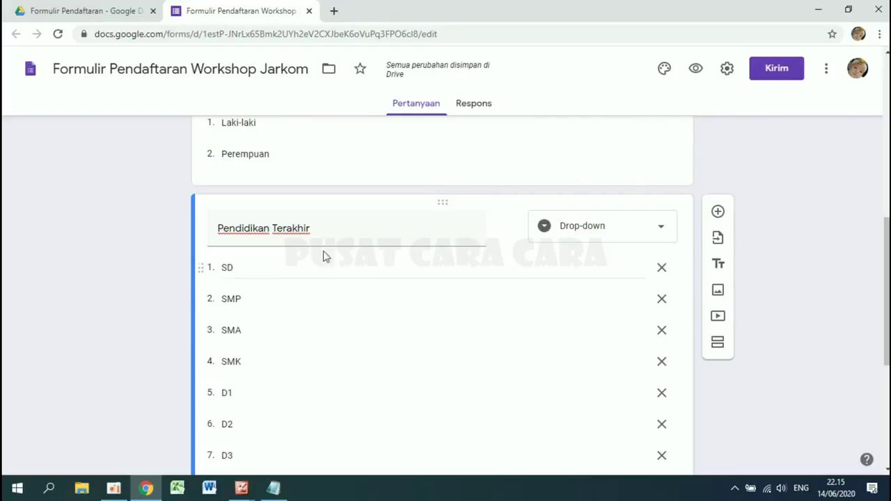
{"action": "left_click", "coordinate": [308, 235]}
{"action": "scroll", "coordinate": [372, 229], "scroll_direction": "down", "scroll_amount": 1}
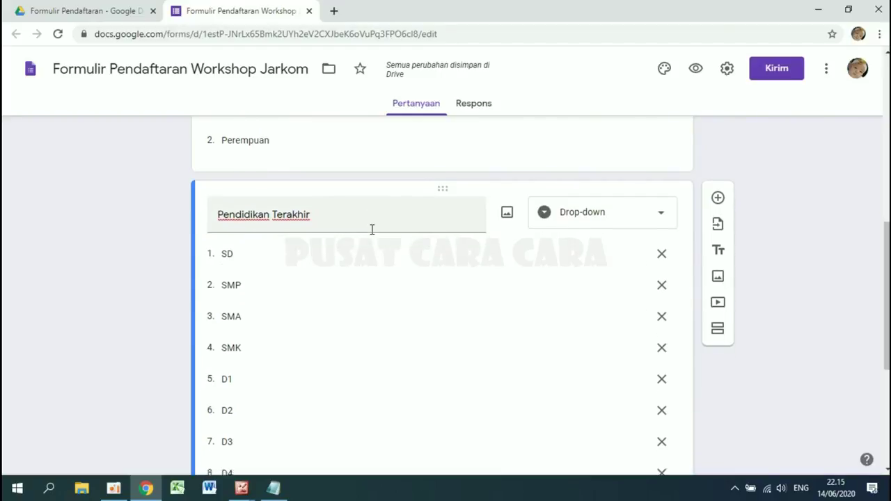
- Add a checkbox question titled 'Penguasaan Aplikasi Ms. Office'
{"action": "left_click", "coordinate": [717, 198]}
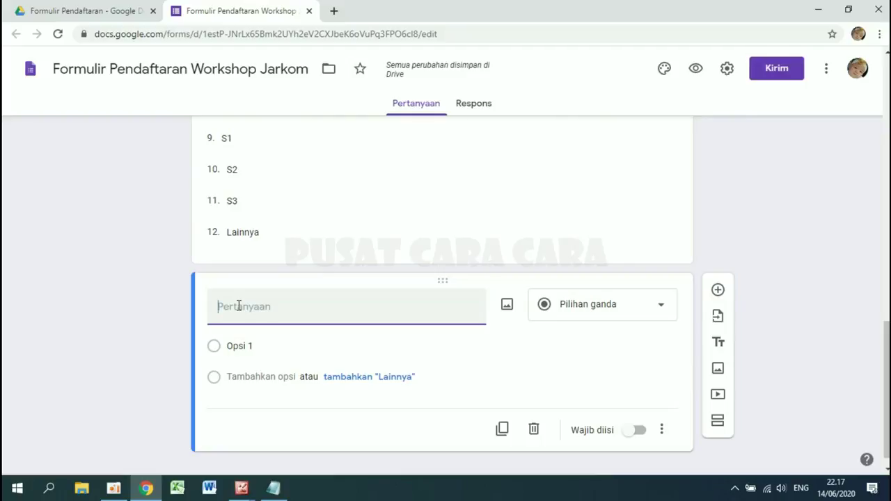
{"action": "type", "text": "Pengua"}
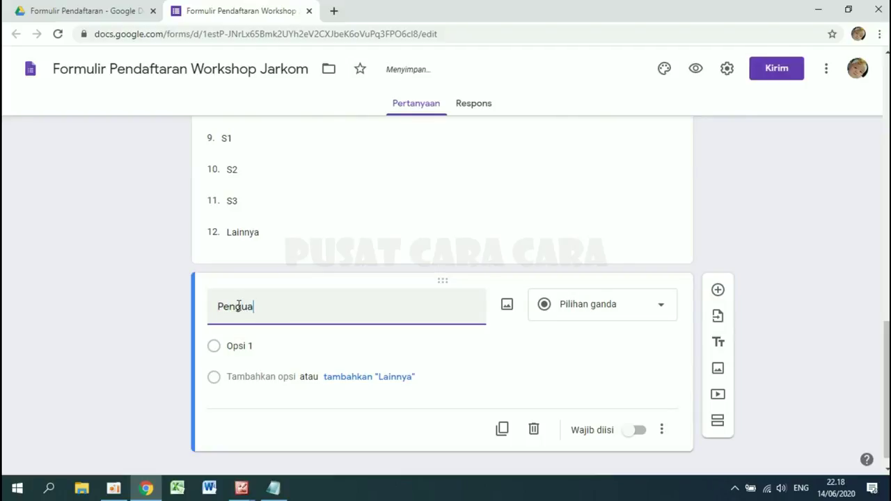
{"action": "type", "text": "saa"}
{"action": "type", "text": "n Aplikasi Ms. Office"}
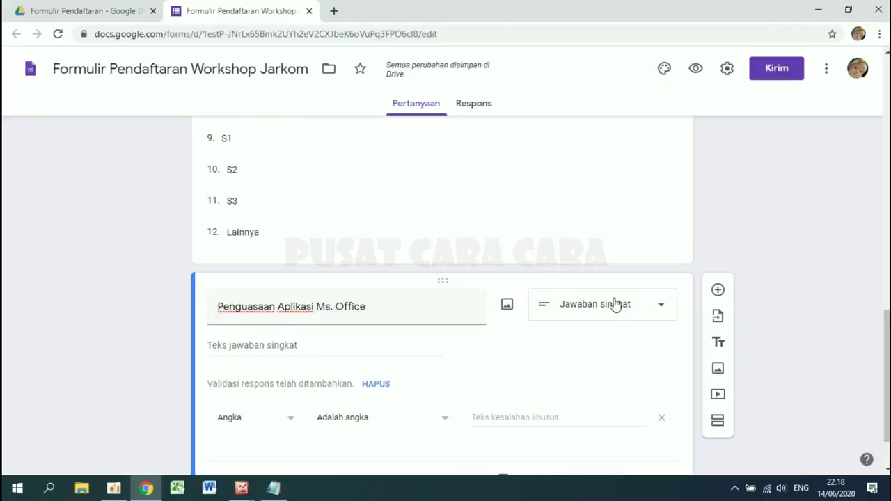
{"action": "left_click", "coordinate": [622, 309]}
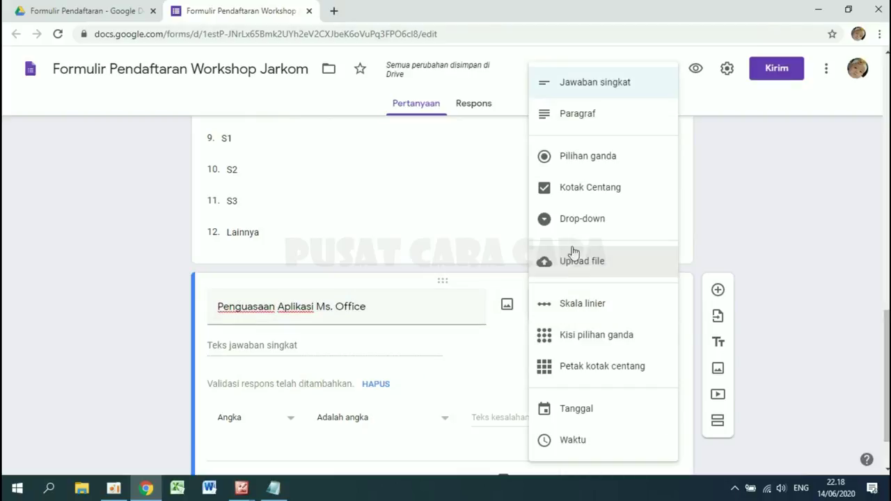
{"action": "left_click", "coordinate": [580, 193]}
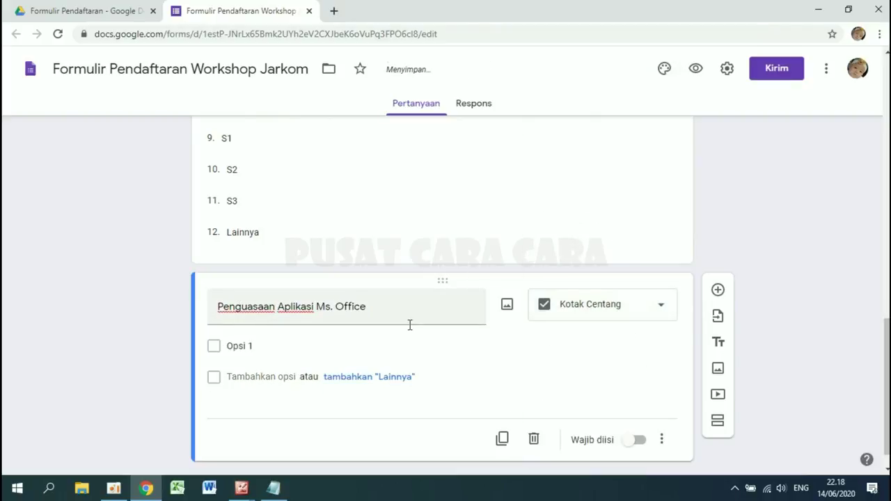
- Fill its choices with Ms. Word, Ms. Excel, Ms. Powerpoint and Ms. Access
{"action": "left_click", "coordinate": [273, 318]}
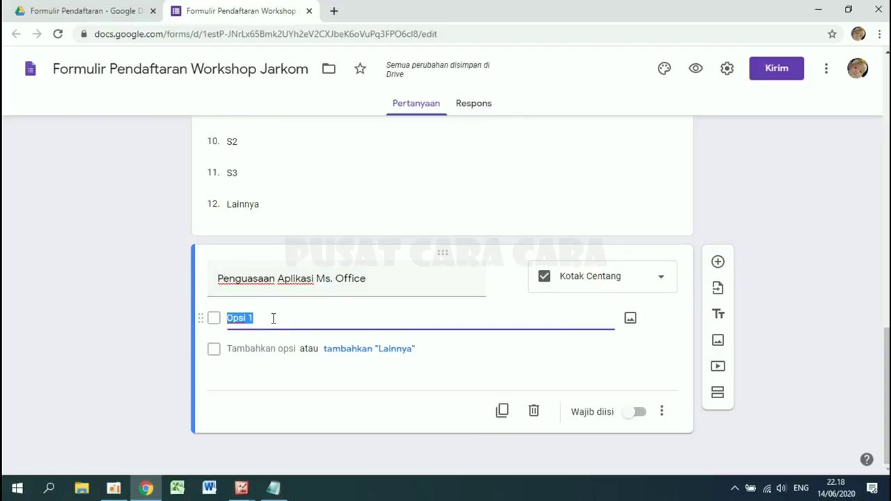
{"action": "type", "text": "Ms. "}
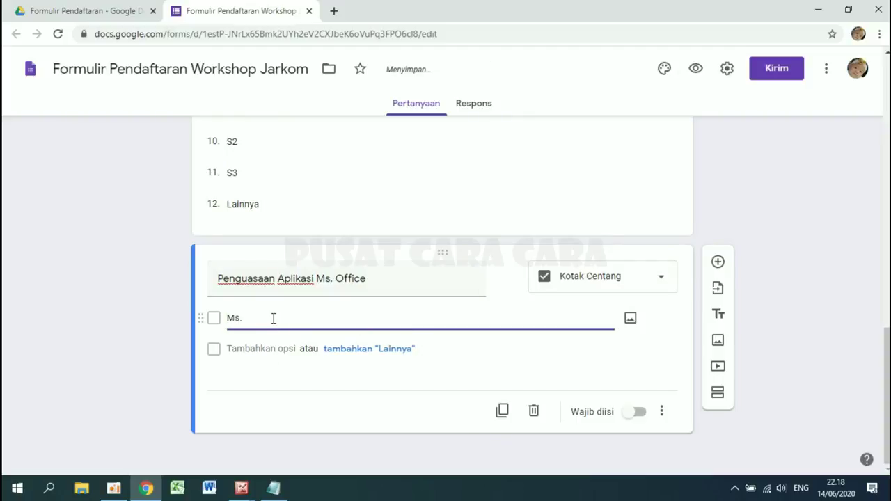
{"action": "type", "text": "Word"}
{"action": "left_click", "coordinate": [257, 349]}
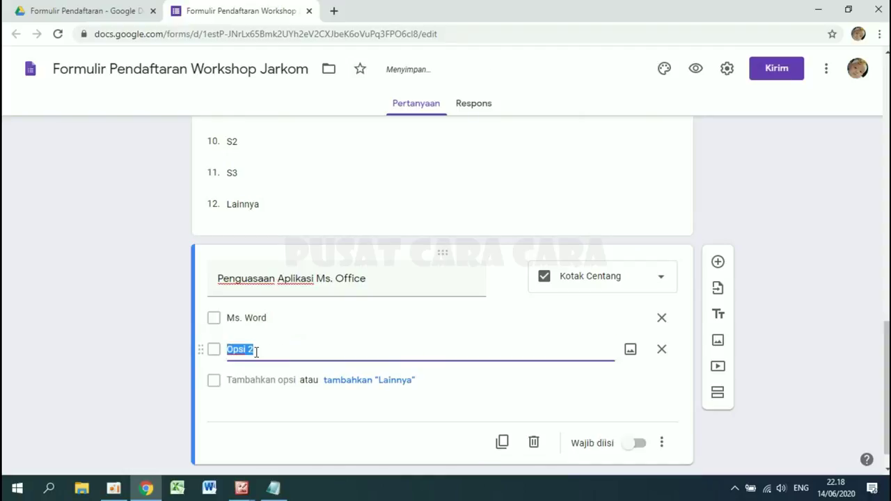
{"action": "type", "text": "Ms. Excel"}
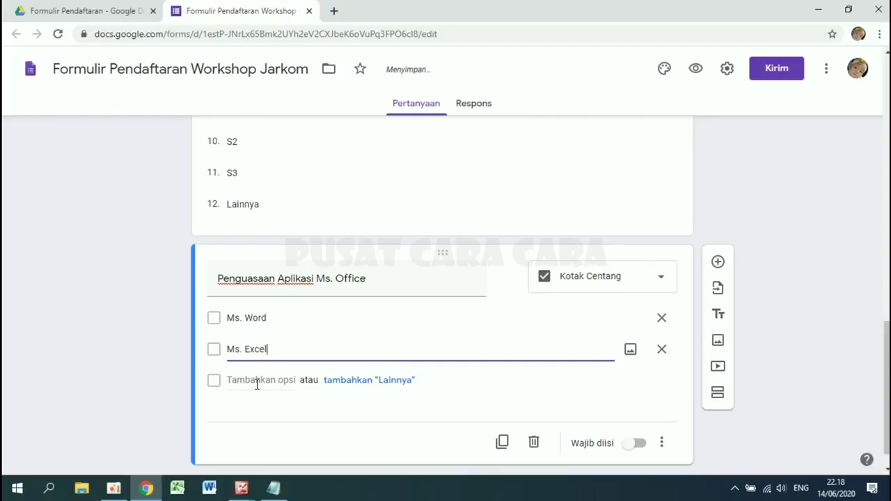
{"action": "left_click", "coordinate": [257, 381]}
{"action": "type", "text": "Ms."}
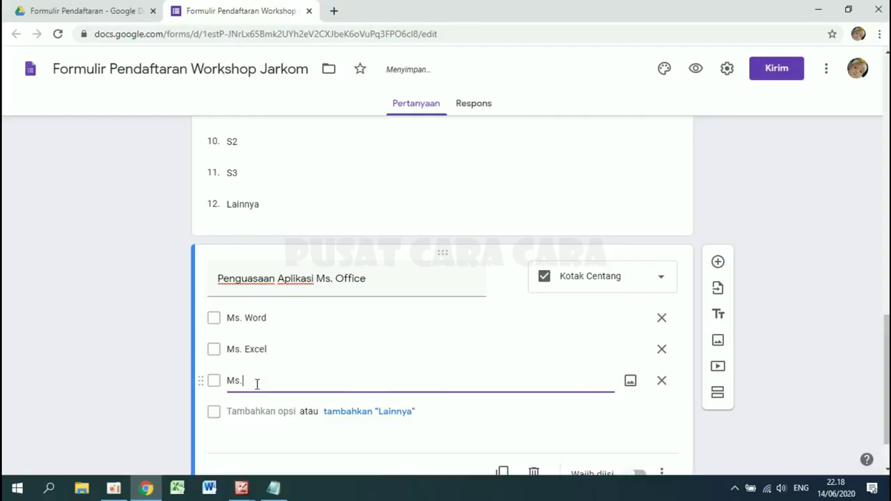
{"action": "type", "text": " Powerpoint"}
{"action": "left_click", "coordinate": [245, 412]}
{"action": "type", "text": "Ms"}
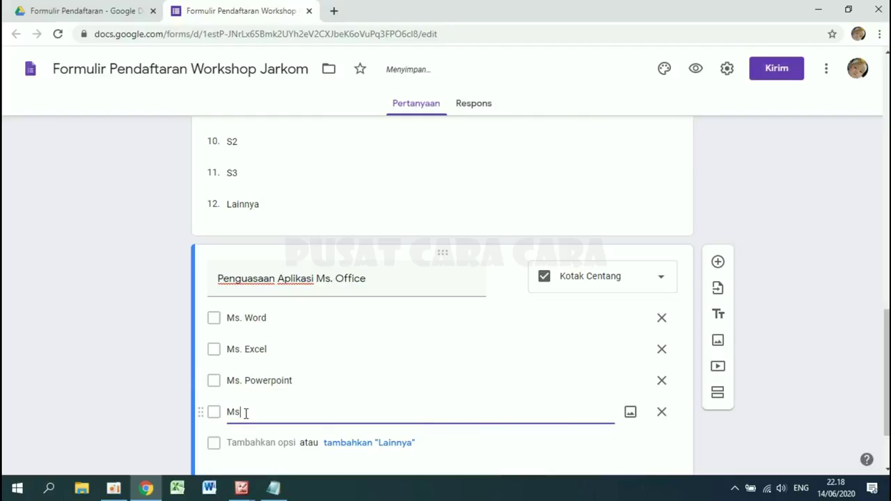
{"action": "type", "text": ". Access"}
{"action": "scroll", "coordinate": [382, 360], "scroll_direction": "down", "scroll_amount": 1}
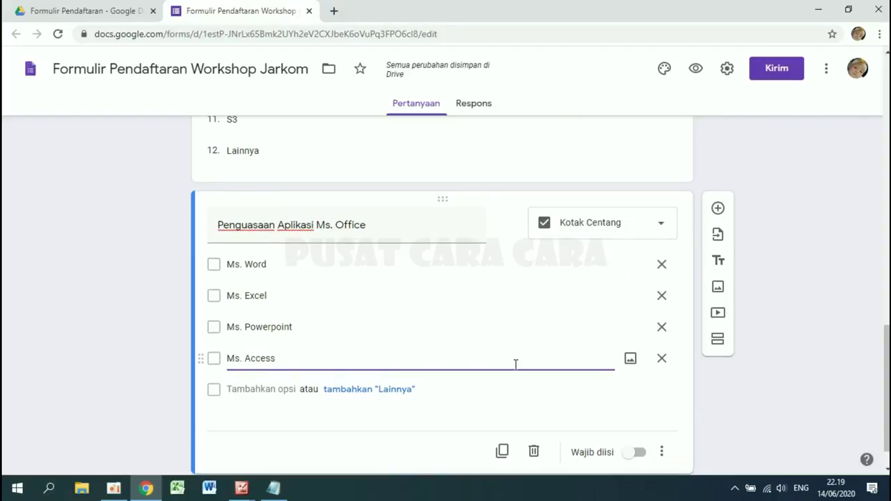
{"action": "scroll", "coordinate": [516, 364], "scroll_direction": "down", "scroll_amount": 1}
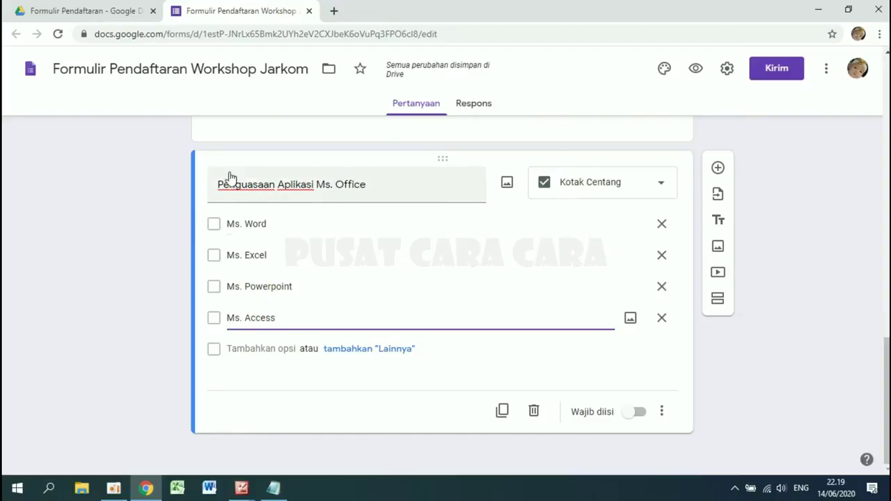
- Add a new question titled 'Penguasaan Jaringan Komputer' as a linear scale
{"action": "left_click", "coordinate": [718, 170]}
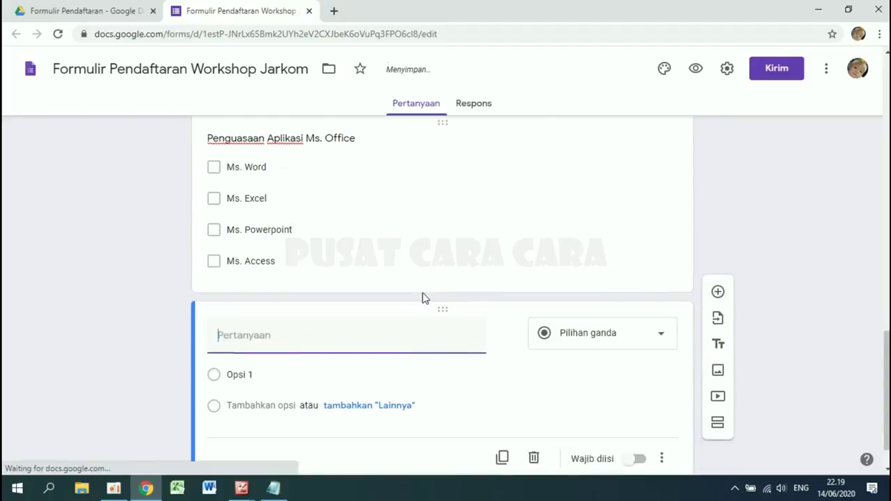
{"action": "type", "text": "P"}
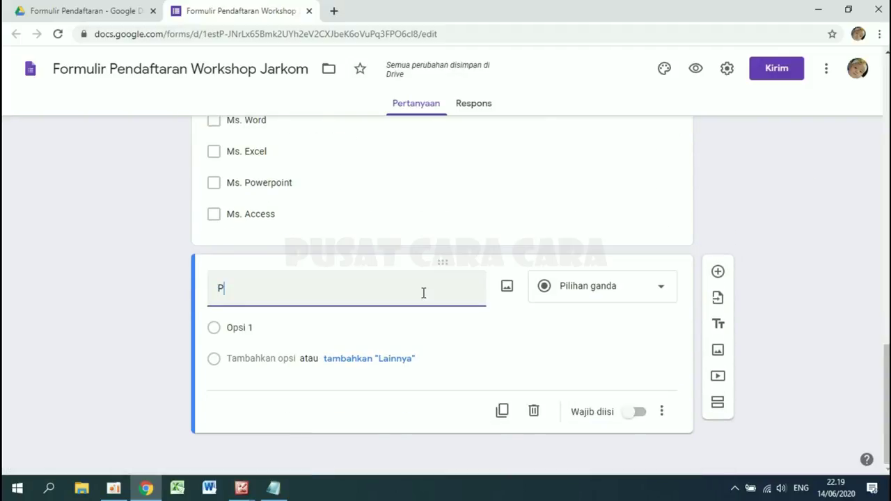
{"action": "type", "text": "enguasaan Ja"}
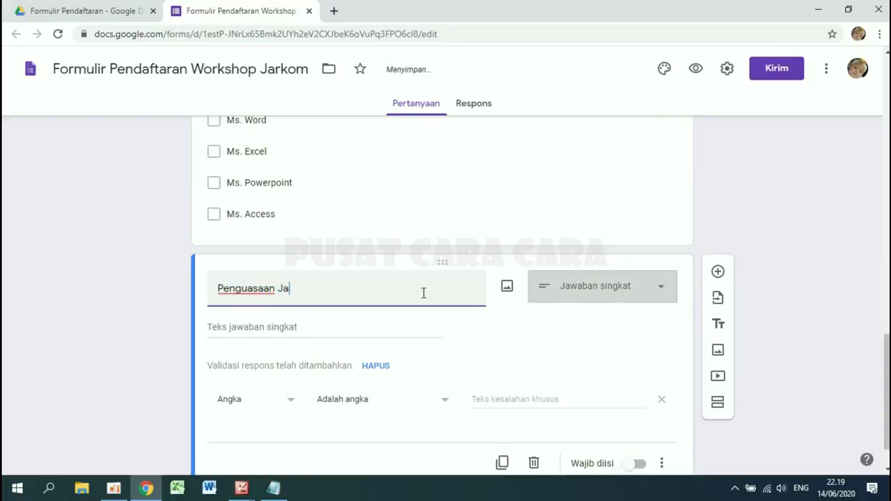
{"action": "type", "text": "ringan "}
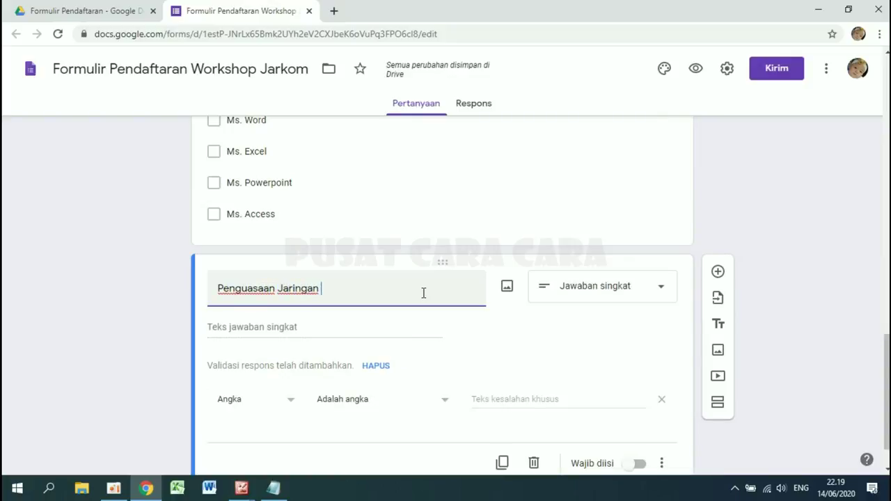
{"action": "type", "text": "Komputer"}
{"action": "left_click", "coordinate": [602, 290]}
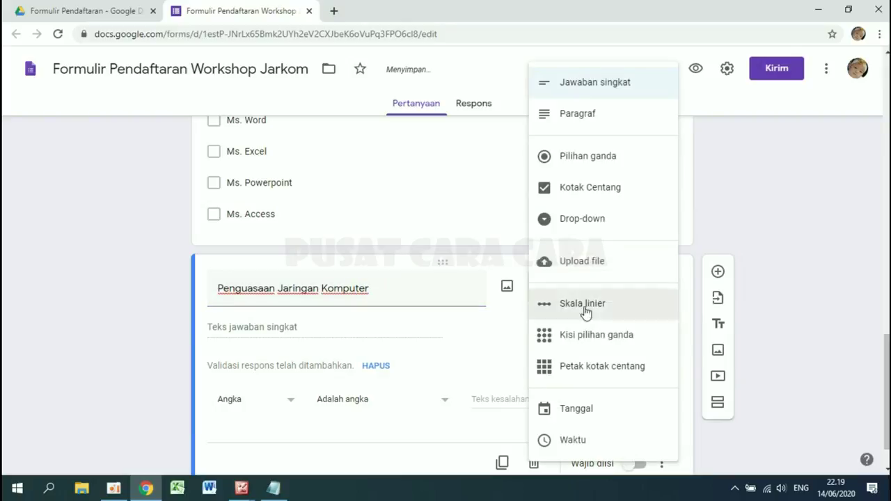
{"action": "left_click", "coordinate": [581, 312]}
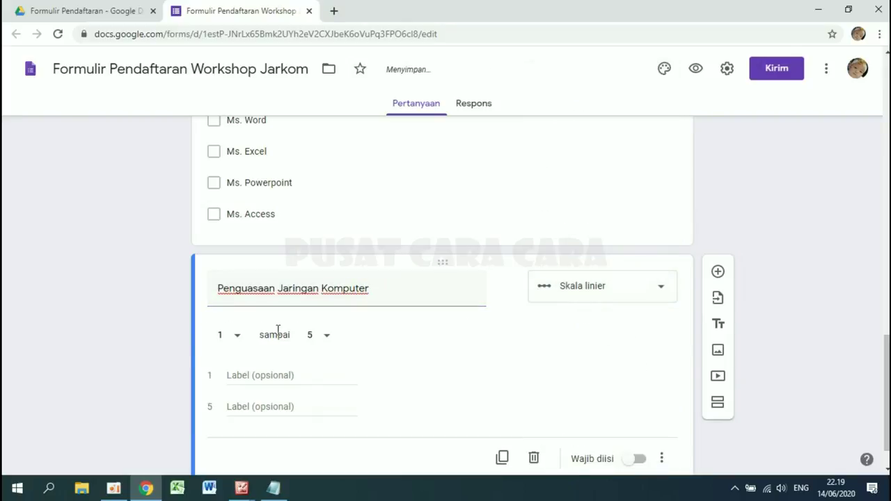
- Keep the scale at 1 to 5, labelled Level Dasar and Level Mahir, then add a blank question
{"action": "left_click", "coordinate": [237, 337]}
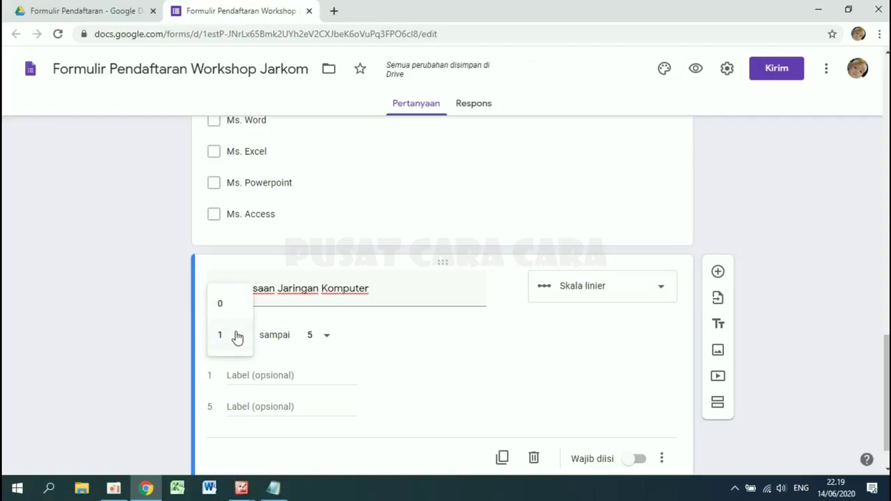
{"action": "left_click", "coordinate": [326, 339]}
{"action": "left_click", "coordinate": [433, 344]}
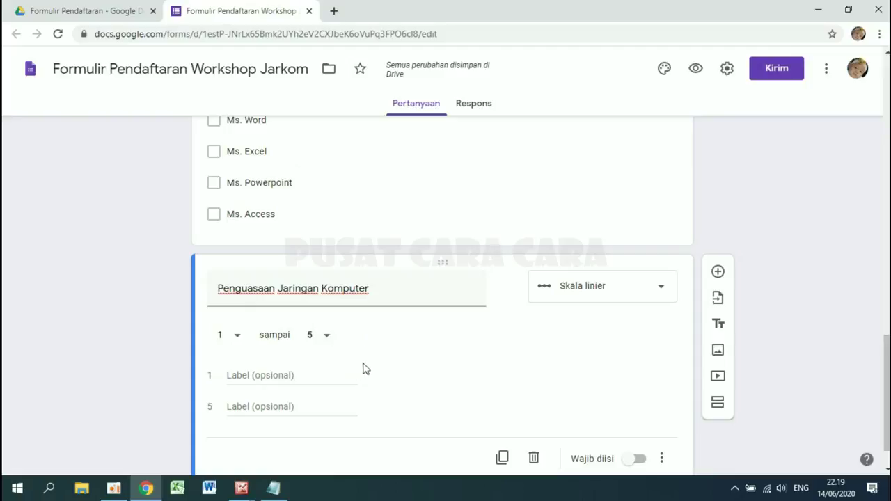
{"action": "left_click", "coordinate": [231, 375]}
{"action": "scroll", "coordinate": [356, 348], "scroll_direction": "down", "scroll_amount": 1}
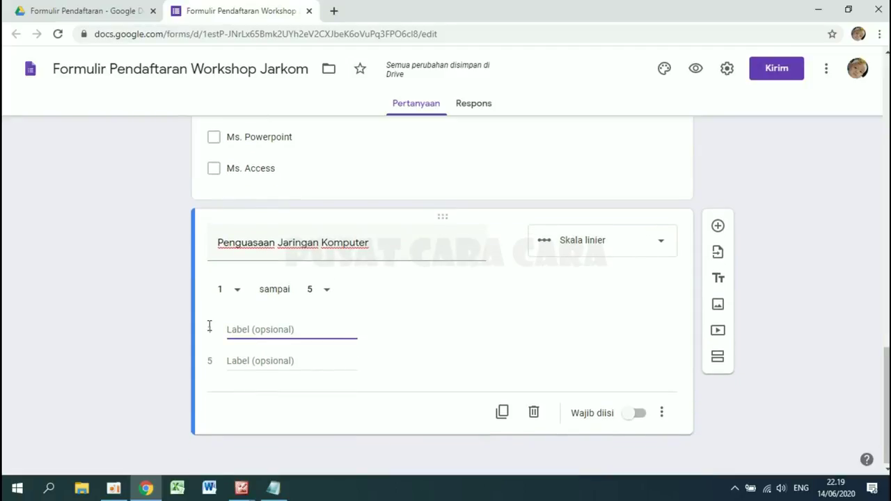
{"action": "type", "text": "Level Dasar"}
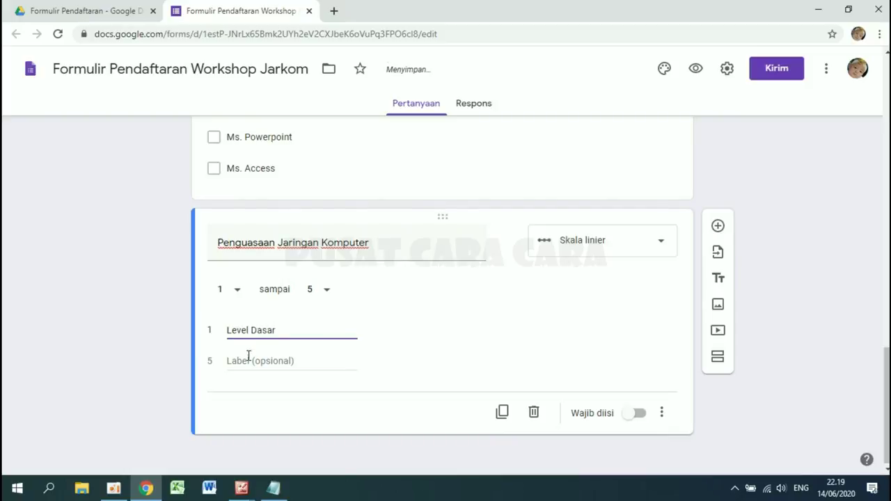
{"action": "left_click", "coordinate": [249, 363]}
{"action": "type", "text": "Le"}
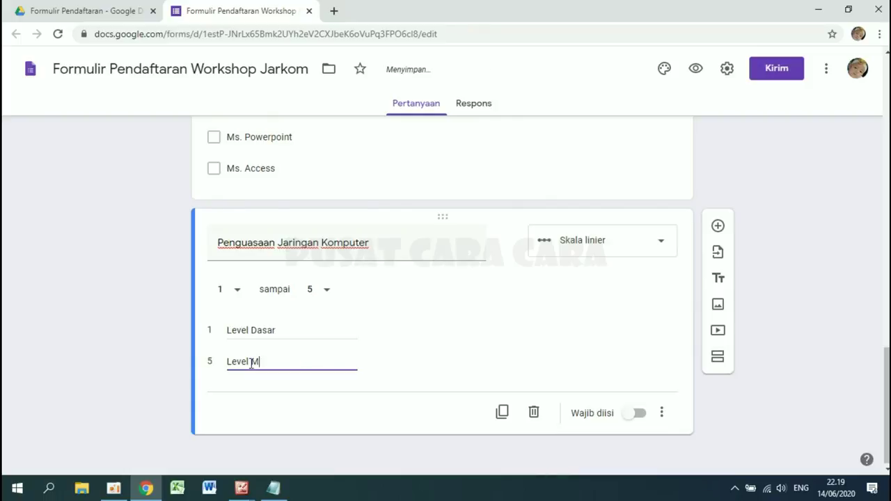
{"action": "type", "text": " vel Mahir"}
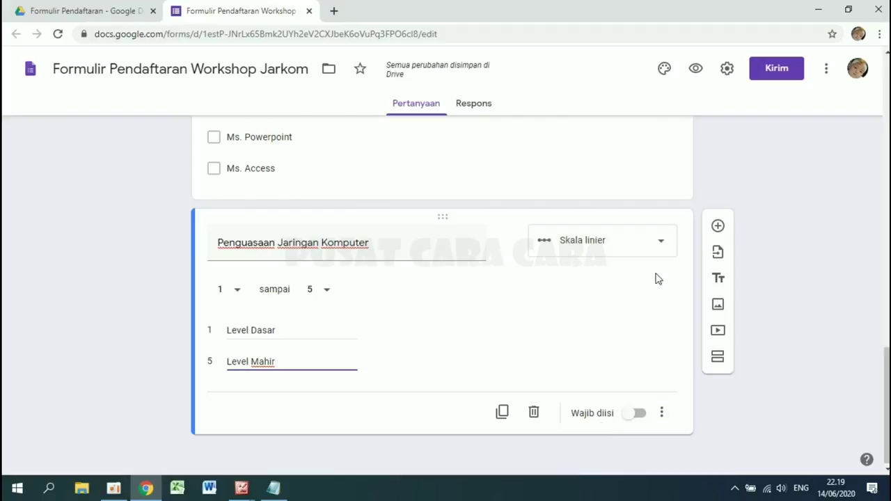
{"action": "left_click", "coordinate": [717, 227]}
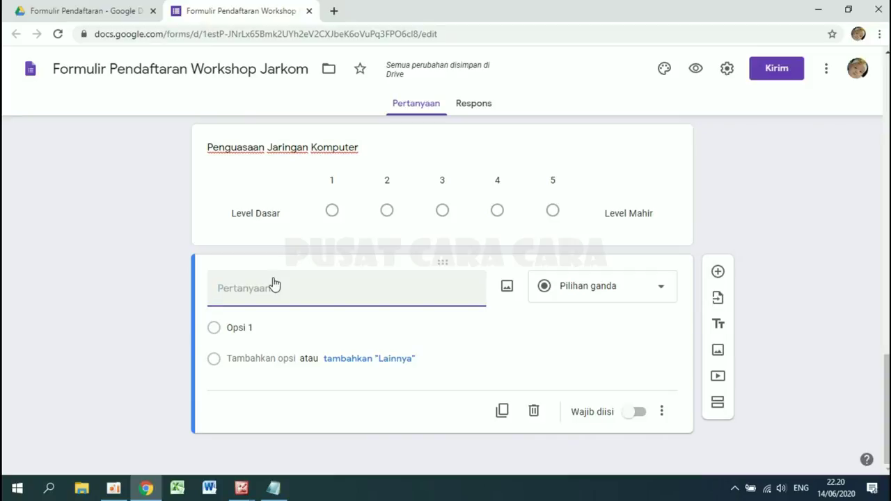
- Title the new question 'Pas Photo' and make it a file upload question
{"action": "type", "text": "Pas Photo"}
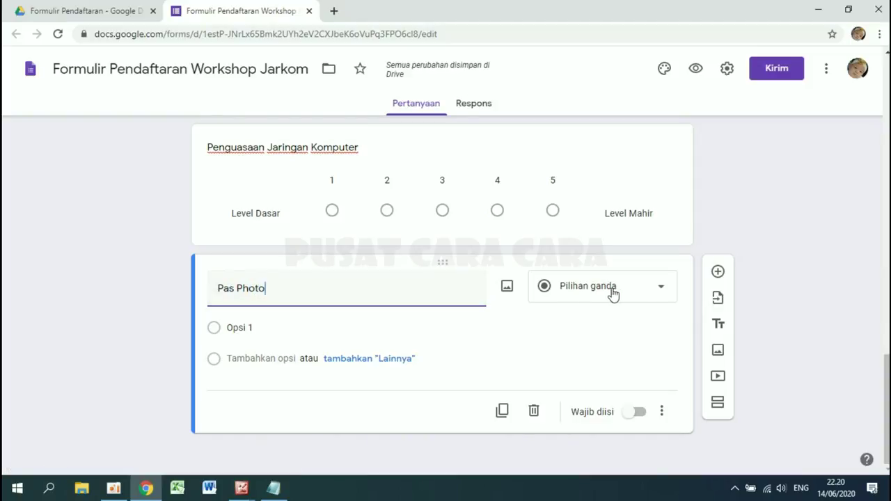
{"action": "left_click", "coordinate": [613, 292]}
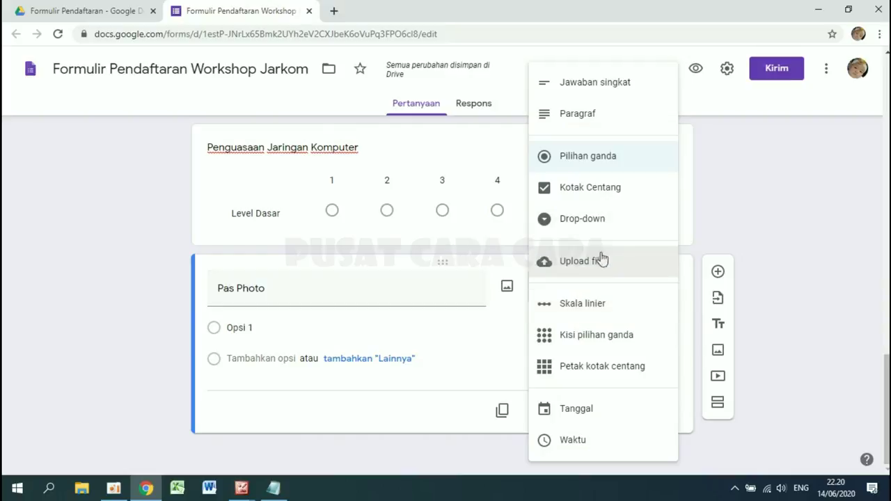
{"action": "left_click", "coordinate": [600, 269]}
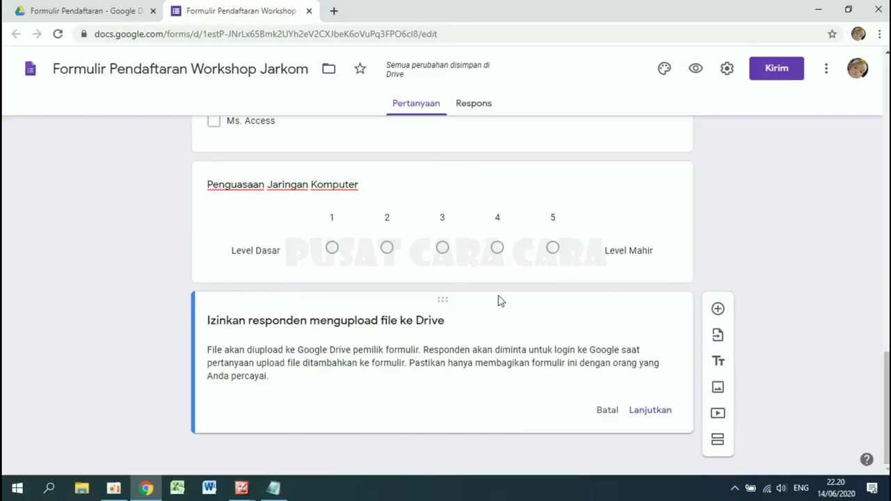
{"action": "left_click", "coordinate": [658, 416]}
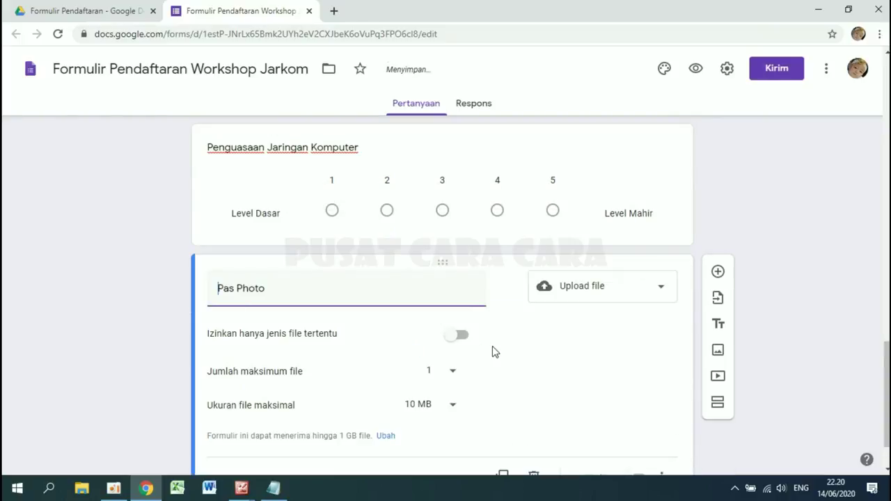
- Restrict the Pas Photo upload to image (Gambar) file types
{"action": "scroll", "coordinate": [459, 332], "scroll_direction": "down", "scroll_amount": 1}
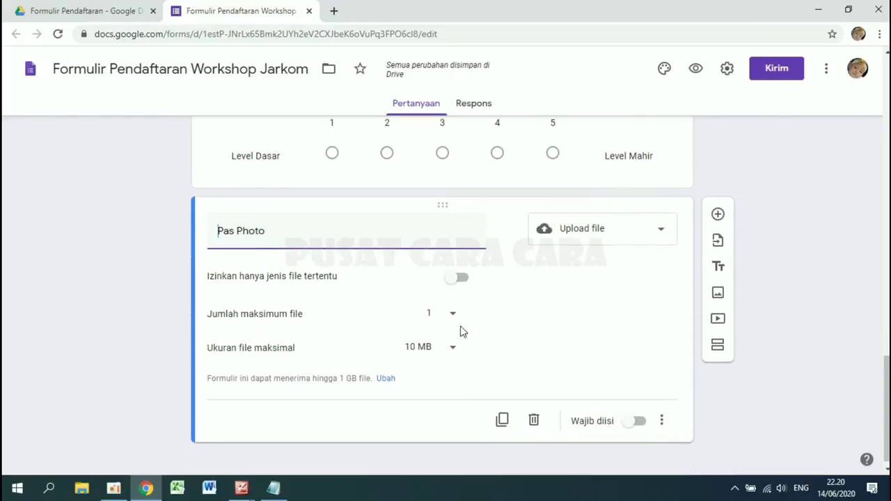
{"action": "left_click", "coordinate": [465, 283]}
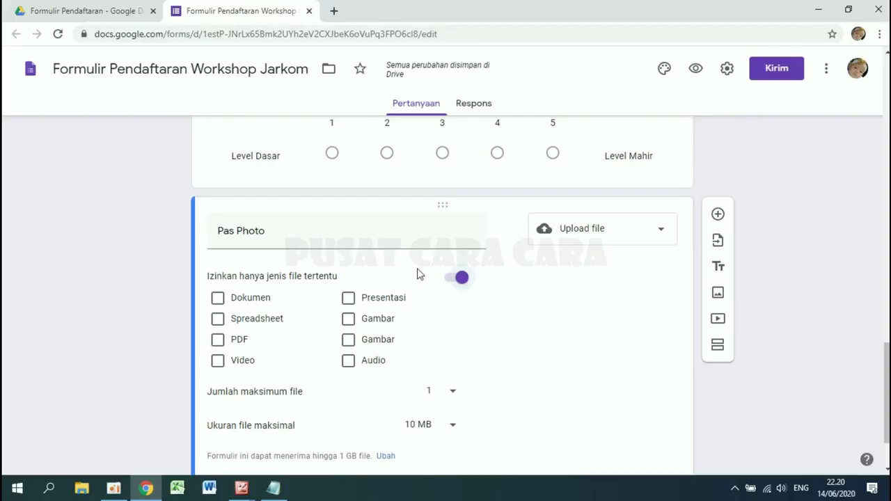
{"action": "left_click", "coordinate": [348, 321]}
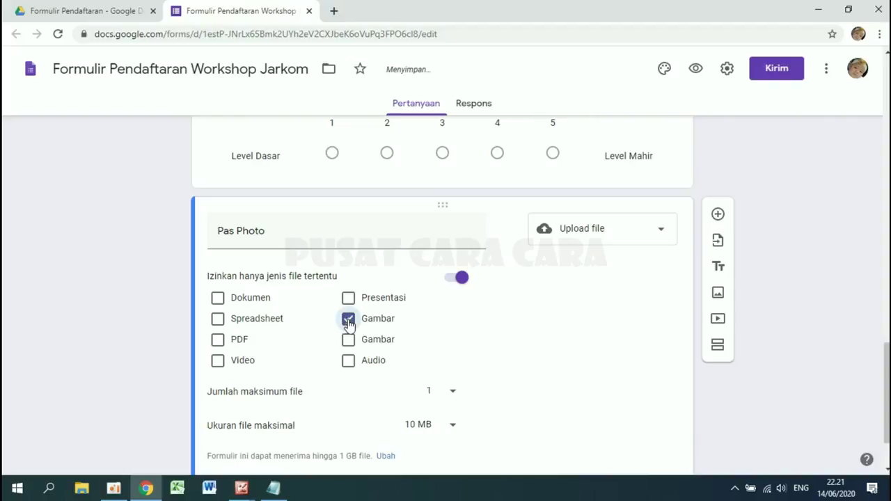
{"action": "left_click", "coordinate": [348, 339]}
- Limit the upload to a maximum of 1 MB and mark the question required
{"action": "scroll", "coordinate": [520, 346], "scroll_direction": "down", "scroll_amount": 1}
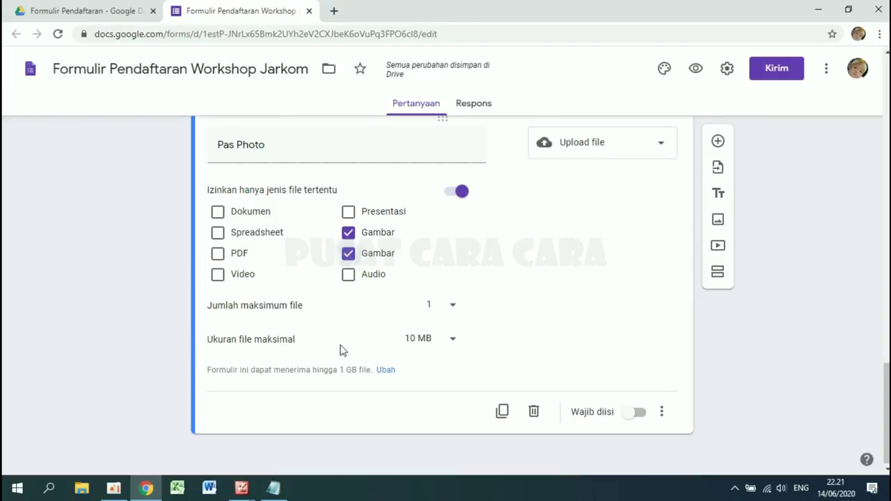
{"action": "left_click", "coordinate": [435, 341]}
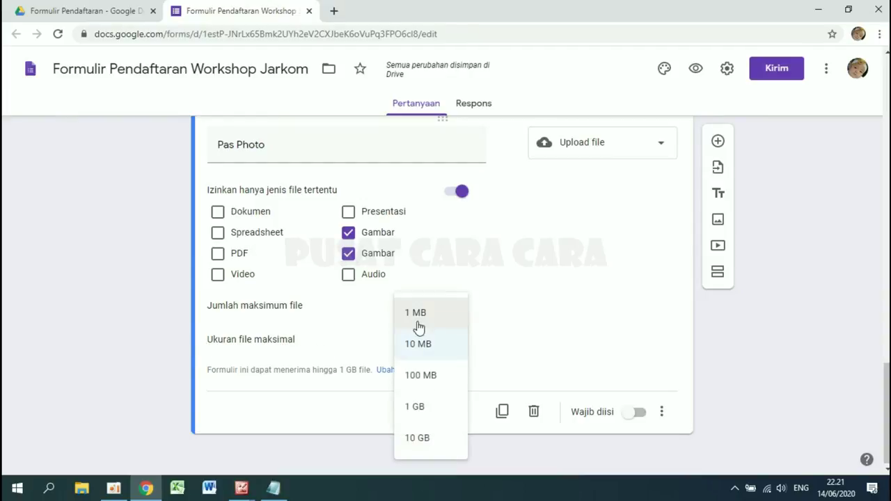
{"action": "left_click", "coordinate": [417, 321]}
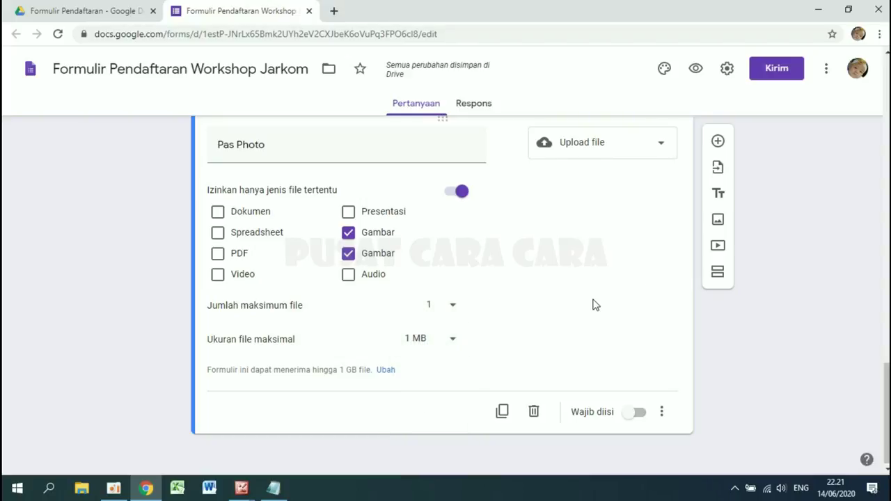
{"action": "left_click", "coordinate": [637, 413]}
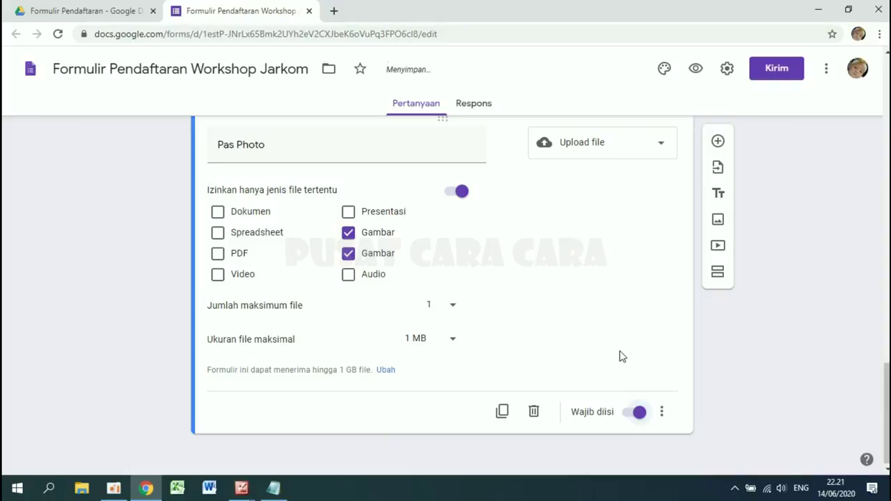
{"action": "scroll", "coordinate": [622, 356], "scroll_direction": "up", "scroll_amount": 20}
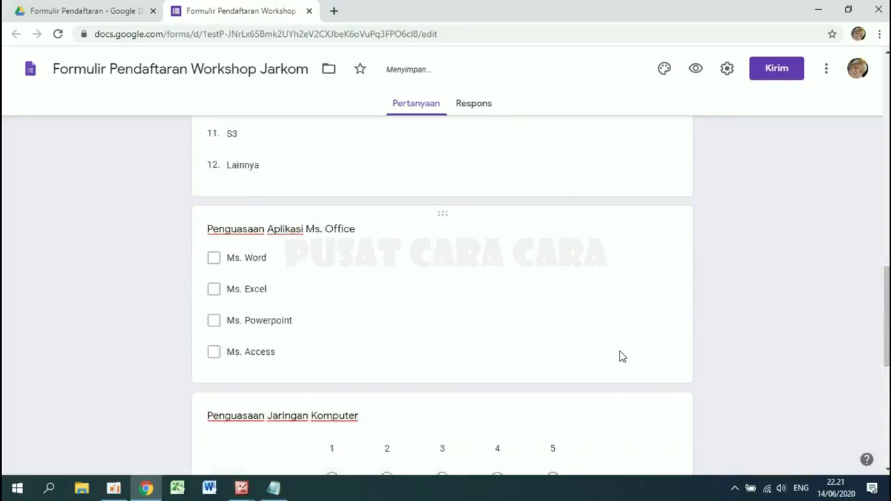
{"action": "left_click", "coordinate": [696, 70]}
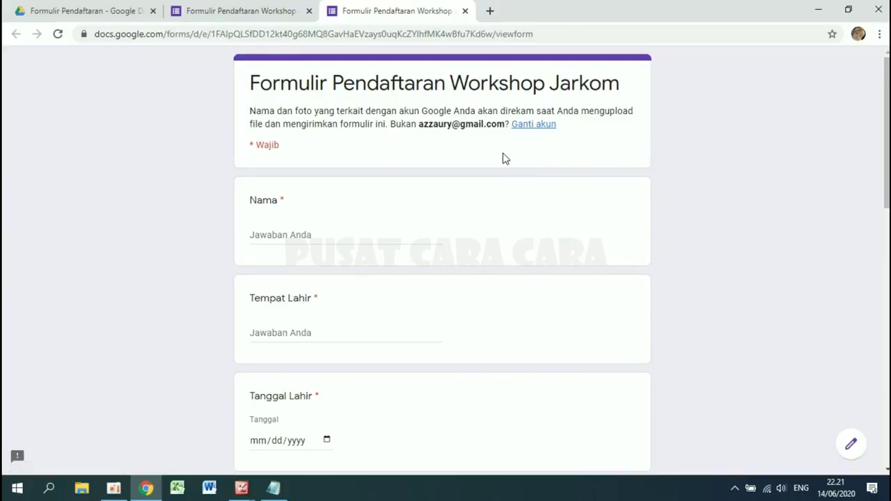
{"action": "scroll", "coordinate": [505, 159], "scroll_direction": "down", "scroll_amount": 2}
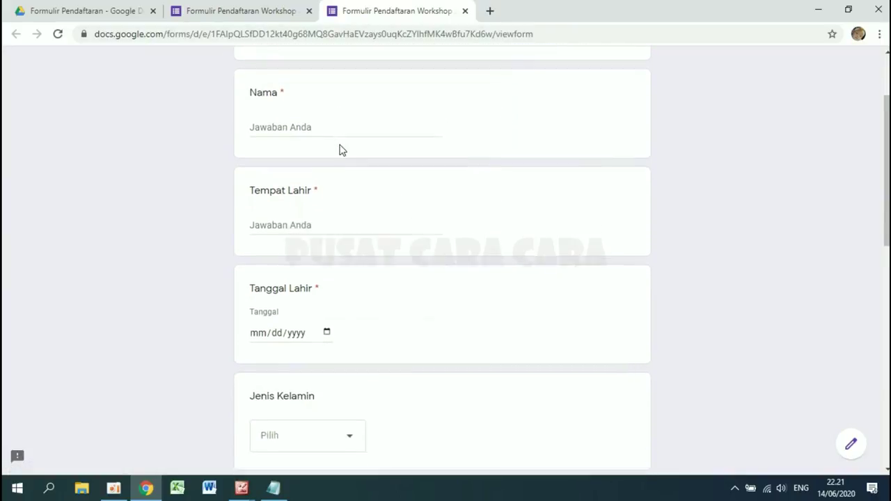
{"action": "scroll", "coordinate": [341, 150], "scroll_direction": "down", "scroll_amount": 1}
{"action": "scroll", "coordinate": [314, 186], "scroll_direction": "down", "scroll_amount": 3}
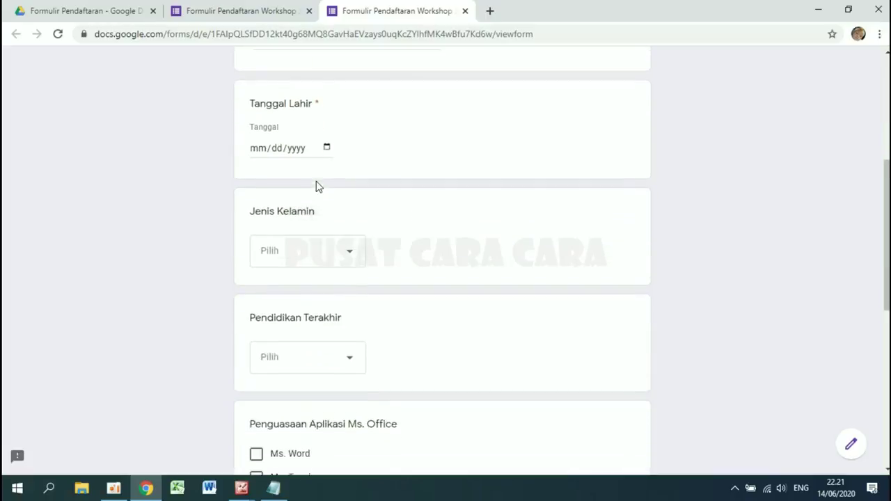
{"action": "scroll", "coordinate": [317, 186], "scroll_direction": "down", "scroll_amount": 2}
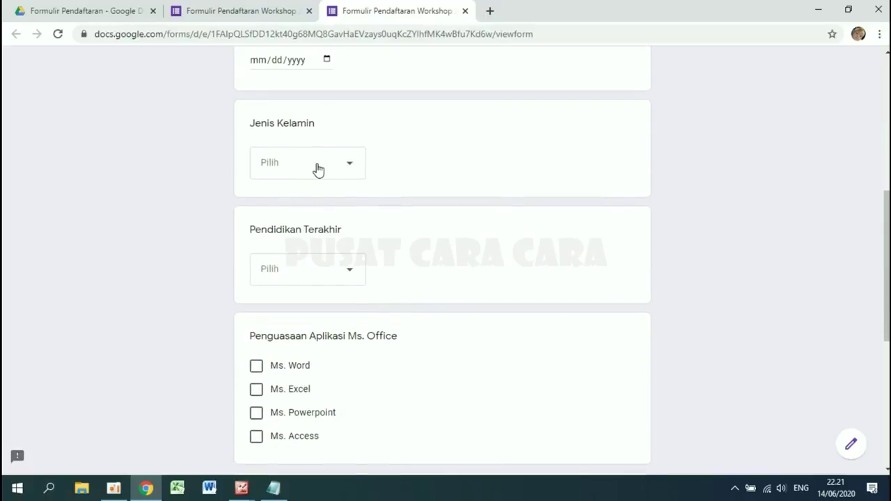
{"action": "left_click", "coordinate": [318, 170]}
{"action": "left_click", "coordinate": [532, 198]}
{"action": "left_click", "coordinate": [345, 279]}
{"action": "left_click", "coordinate": [452, 283]}
{"action": "scroll", "coordinate": [452, 282], "scroll_direction": "down", "scroll_amount": 4}
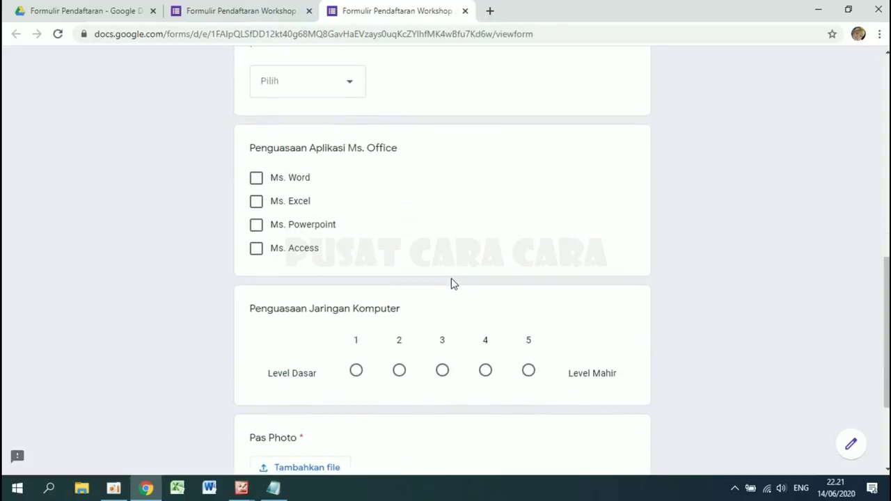
{"action": "scroll", "coordinate": [338, 249], "scroll_direction": "down", "scroll_amount": 3}
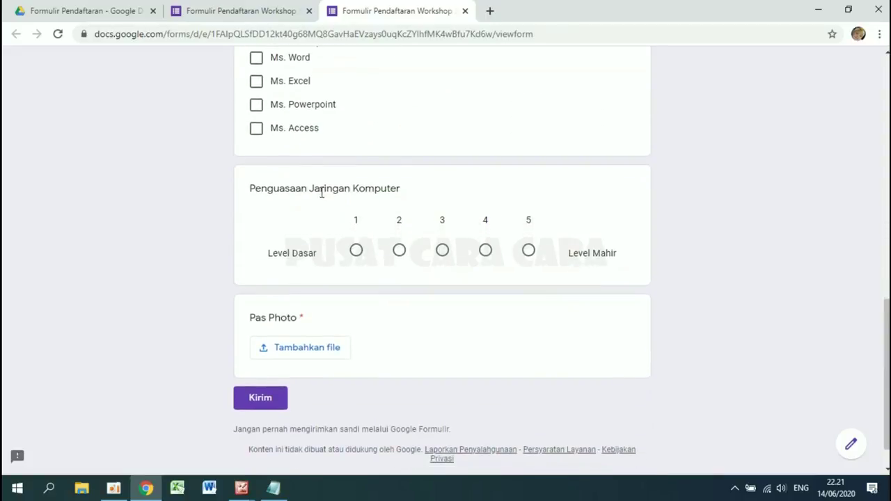
{"action": "scroll", "coordinate": [322, 192], "scroll_direction": "up", "scroll_amount": 9}
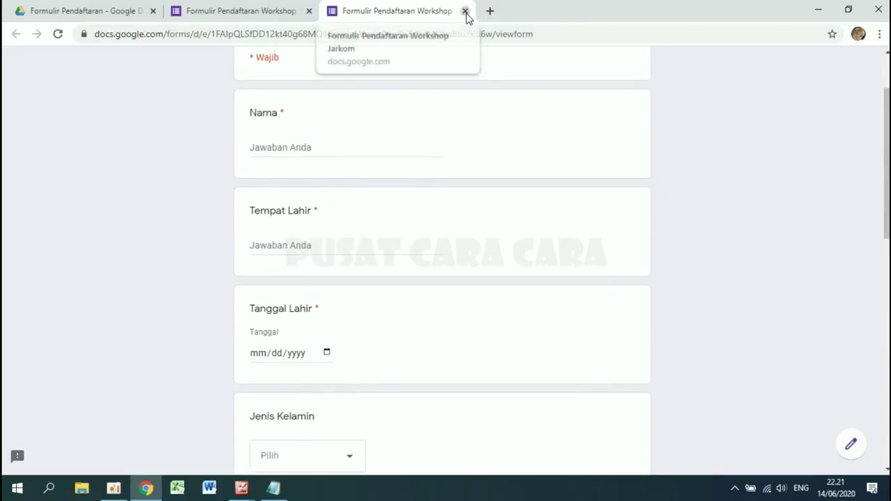
{"action": "left_click", "coordinate": [465, 11]}
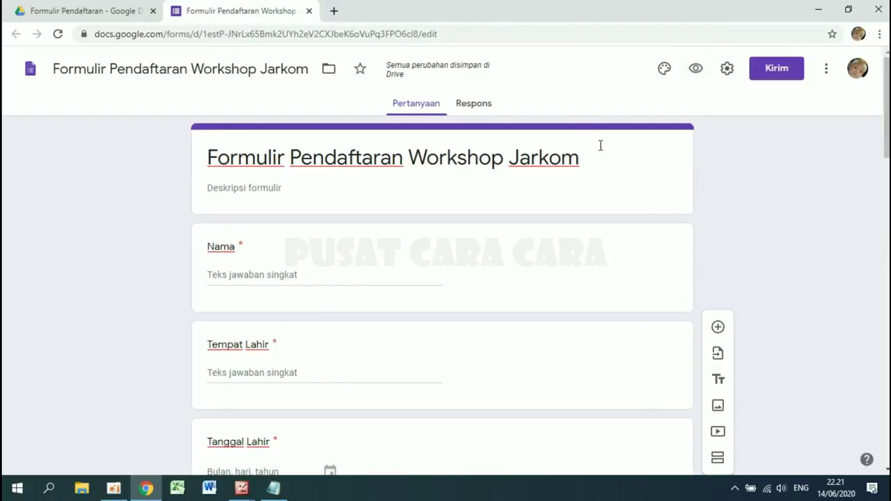
- Turn on collecting email addresses in form settings, leaving the one-response limit off
{"action": "left_click", "coordinate": [726, 69]}
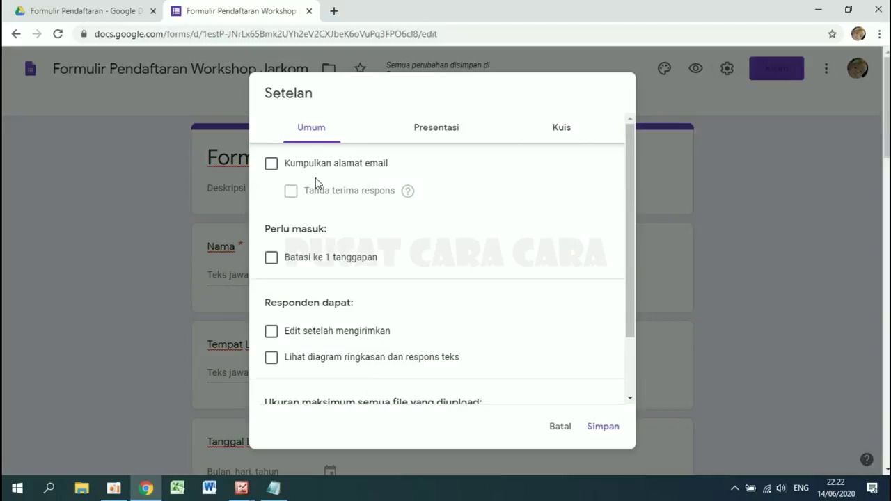
{"action": "left_click", "coordinate": [272, 165]}
{"action": "scroll", "coordinate": [482, 197], "scroll_direction": "down", "scroll_amount": 2}
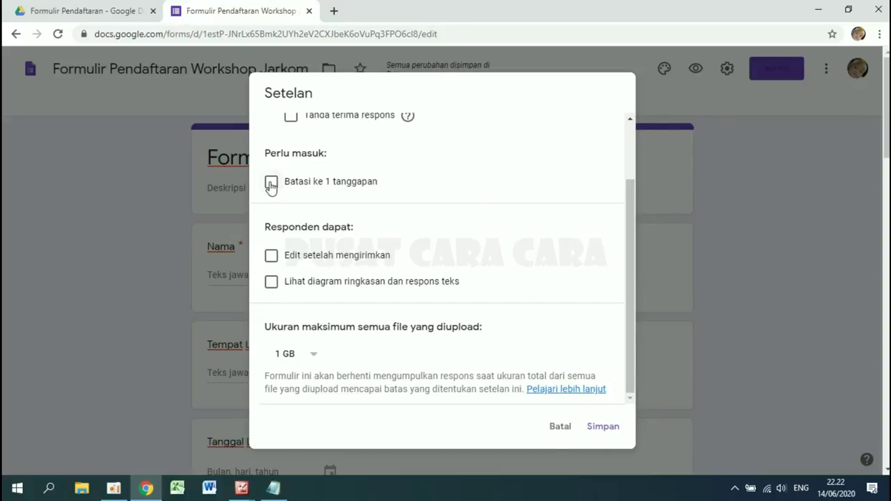
{"action": "left_click", "coordinate": [271, 183]}
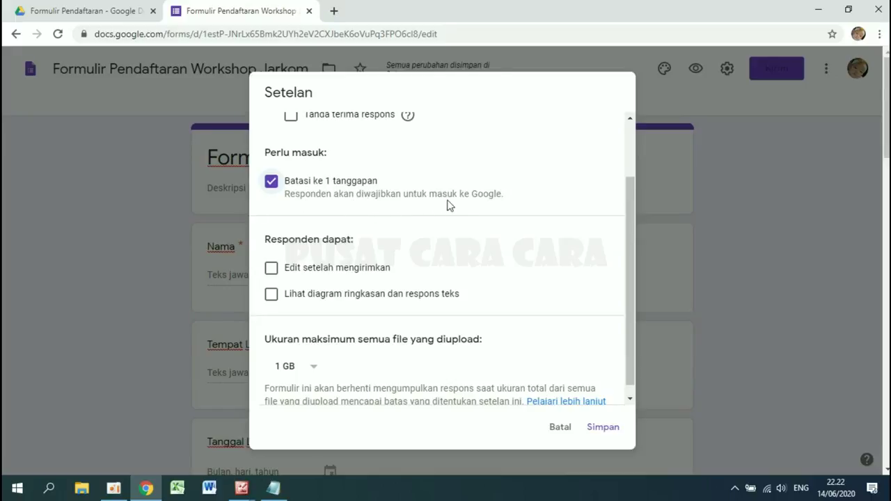
{"action": "left_click", "coordinate": [274, 192]}
{"action": "scroll", "coordinate": [275, 193], "scroll_direction": "up", "scroll_amount": 3}
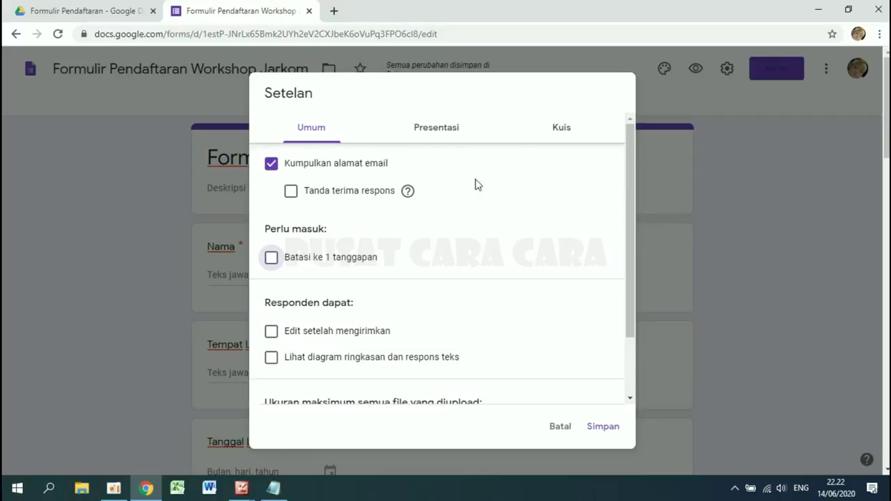
{"action": "left_click", "coordinate": [443, 131]}
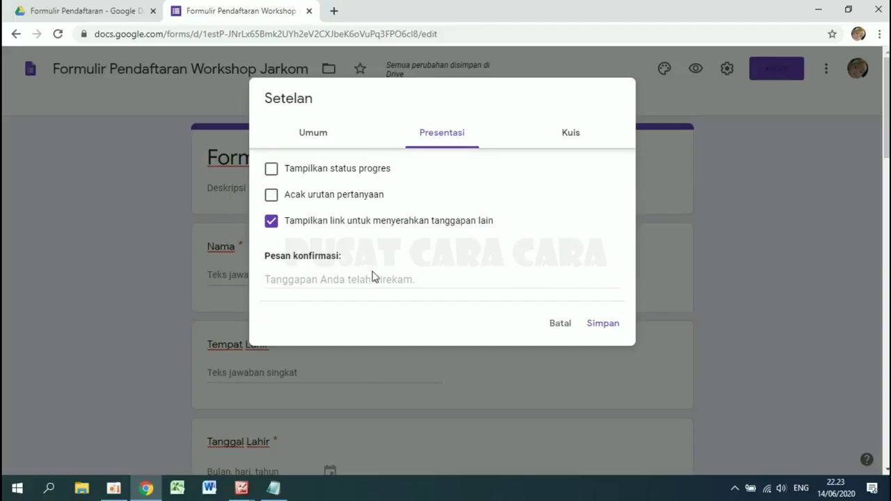
- Set the confirmation message to 'Terima kasih. Data anda telah kami simpan.' and save the settings
{"action": "left_click", "coordinate": [273, 279]}
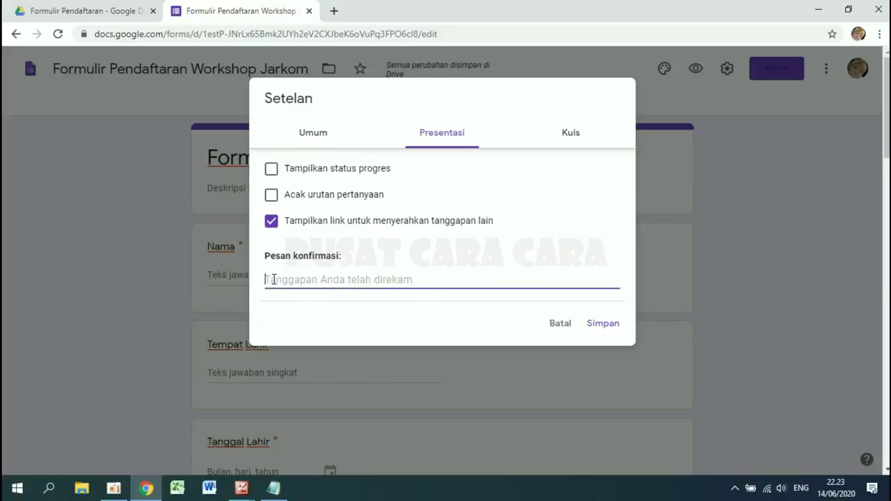
{"action": "left_click", "coordinate": [330, 304]}
{"action": "left_click", "coordinate": [329, 284]}
{"action": "type", "text": "Data anda telah kami simpan."}
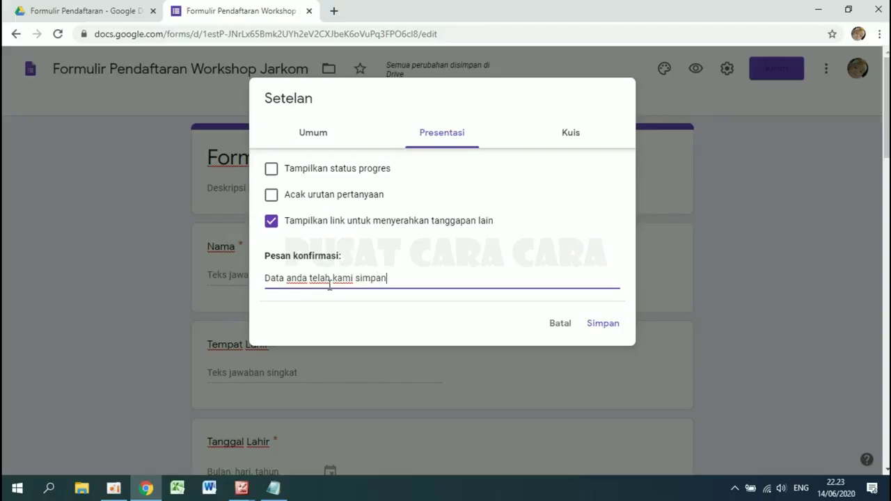
{"action": "left_click", "coordinate": [267, 279]}
{"action": "type", "text": "Terima "}
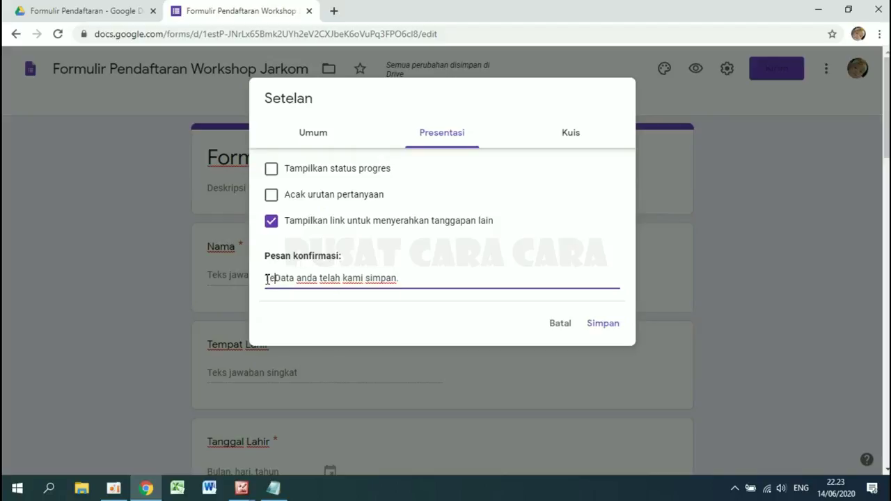
{"action": "type", "text": "kasih."}
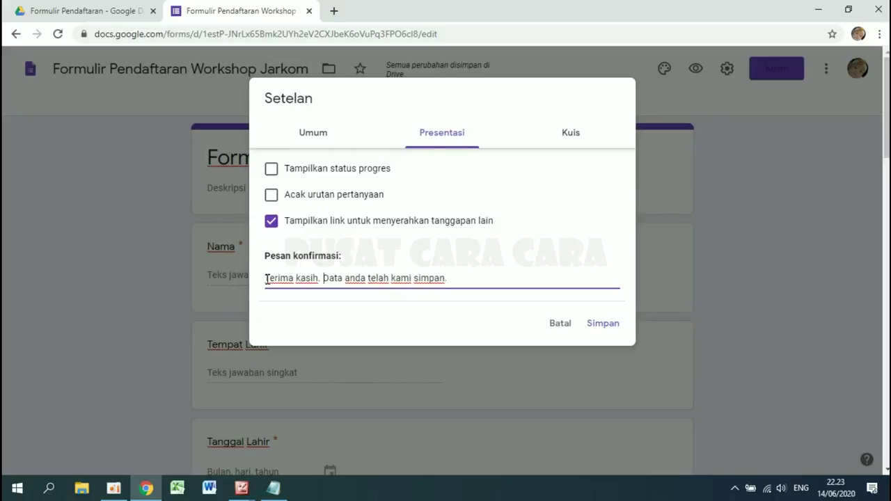
{"action": "left_click", "coordinate": [599, 329]}
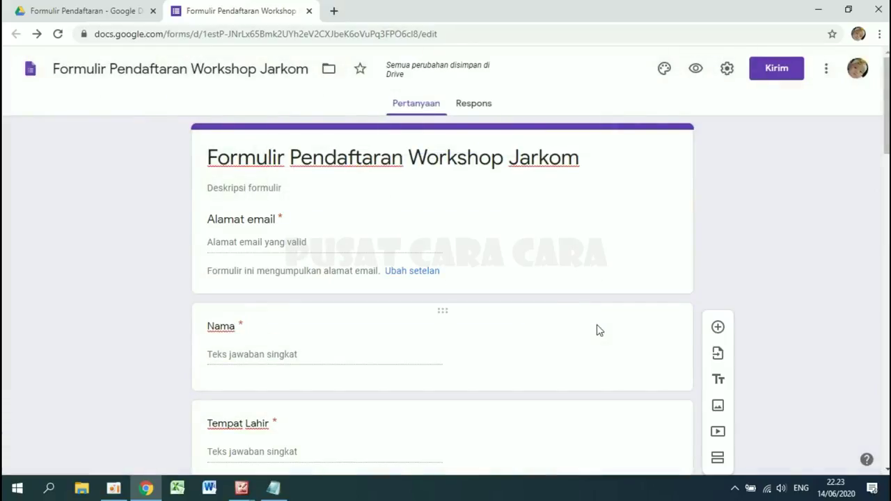
- Copy the form's shortened forms.gle share link from the Send dialog
{"action": "left_click", "coordinate": [778, 71]}
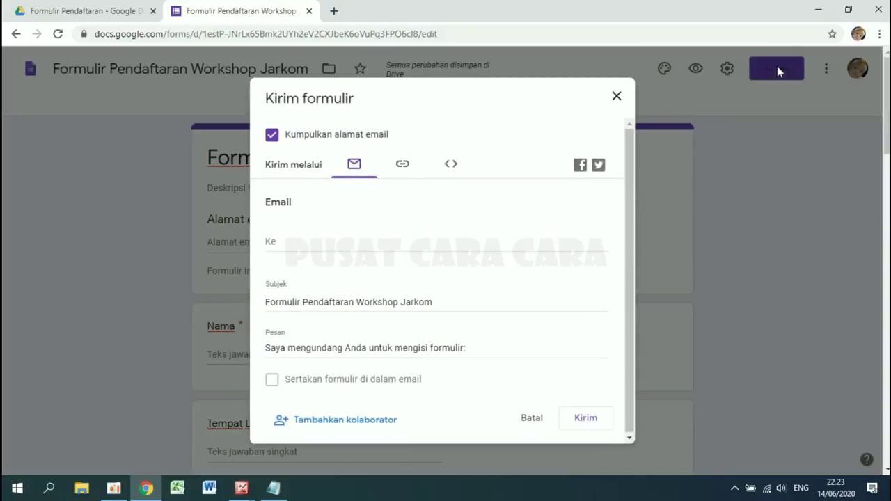
{"action": "left_click", "coordinate": [403, 172]}
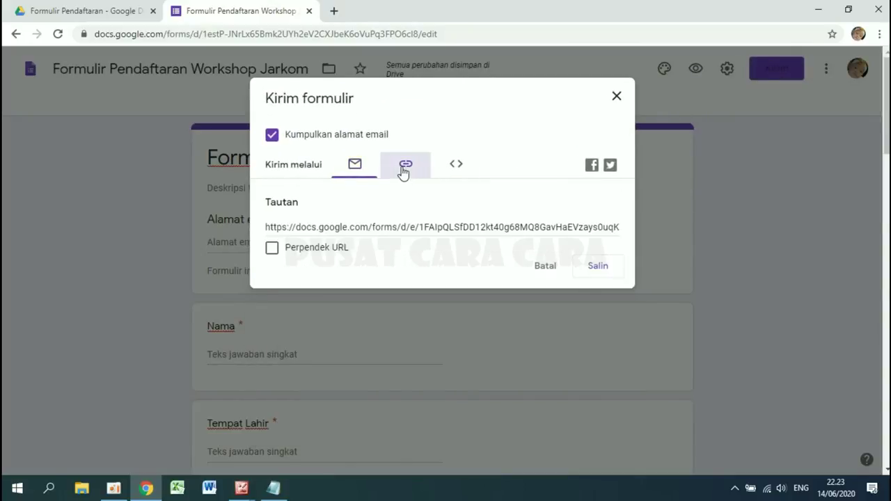
{"action": "left_click", "coordinate": [283, 226]}
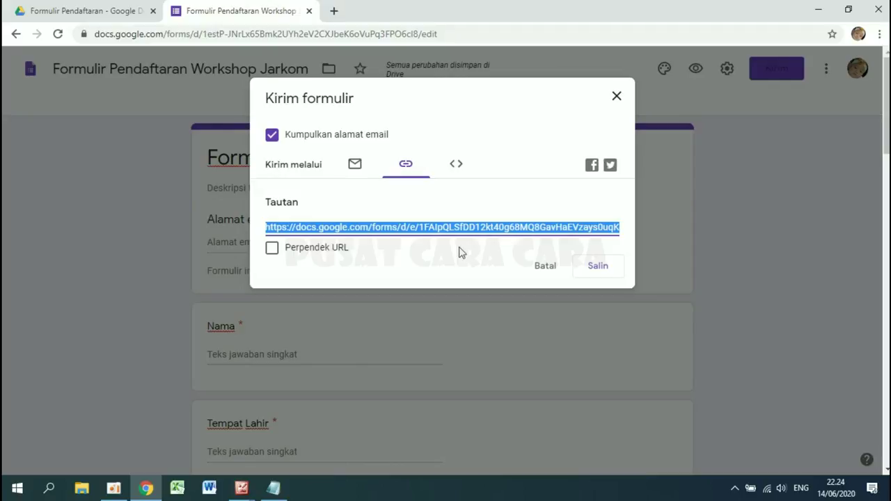
{"action": "left_click", "coordinate": [272, 249]}
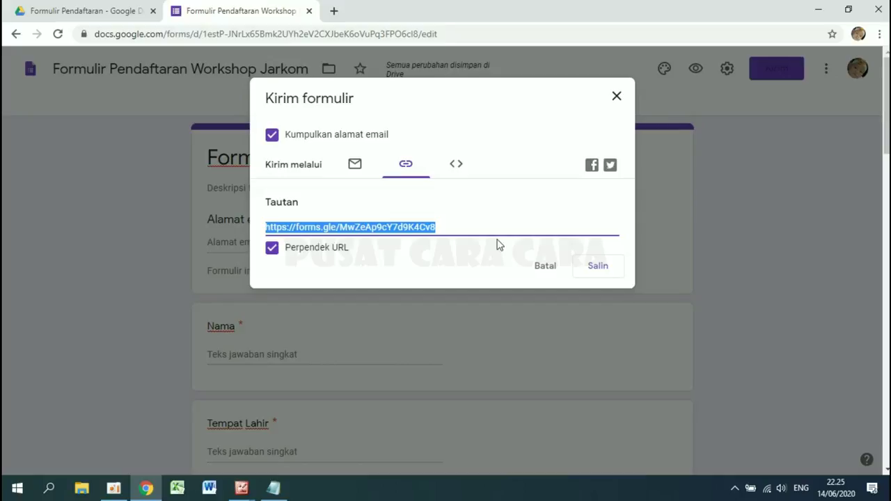
{"action": "right_click", "coordinate": [354, 228]}
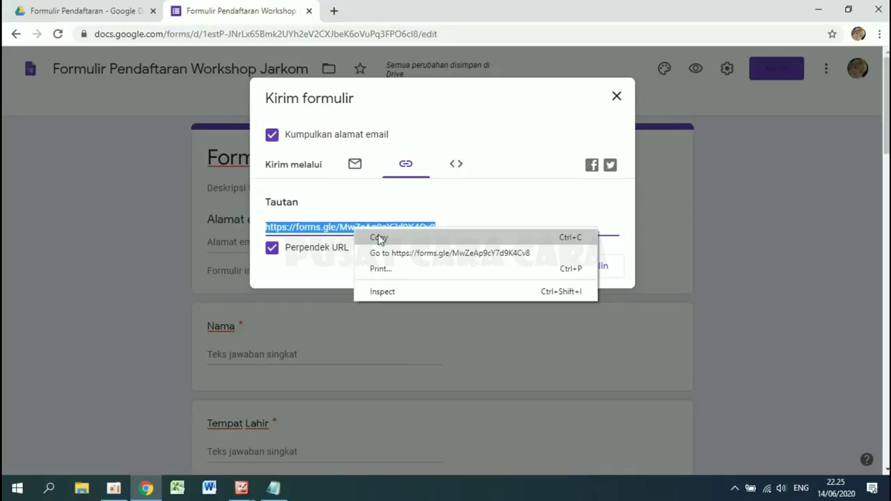
{"action": "left_click", "coordinate": [379, 238]}
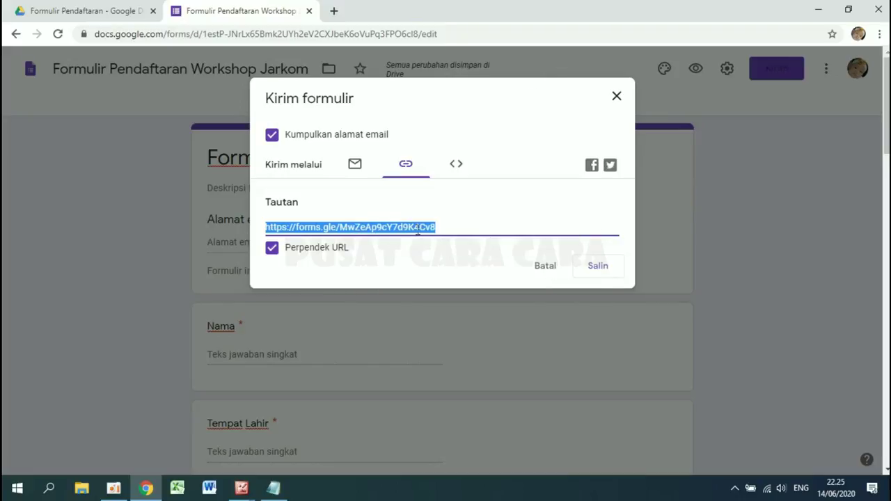
- Go to bitly.com in a new tab and log in to the dashboard
{"action": "left_click", "coordinate": [334, 11]}
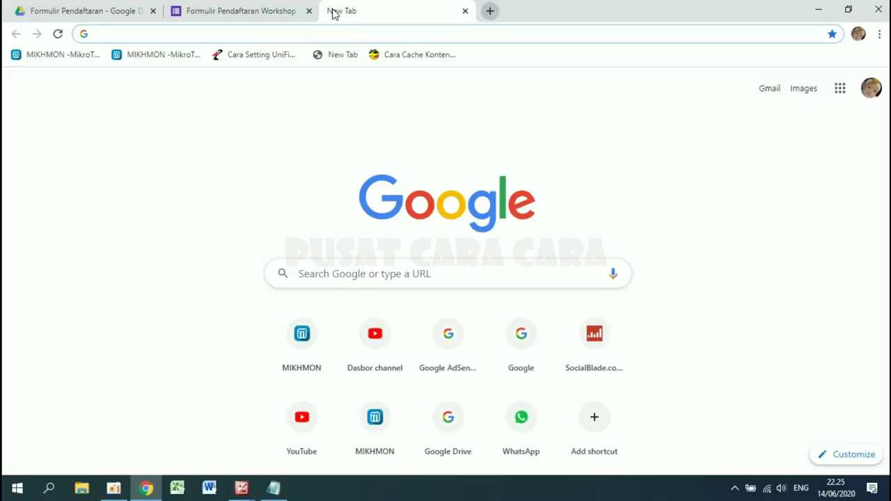
{"action": "type", "text": "bitly"}
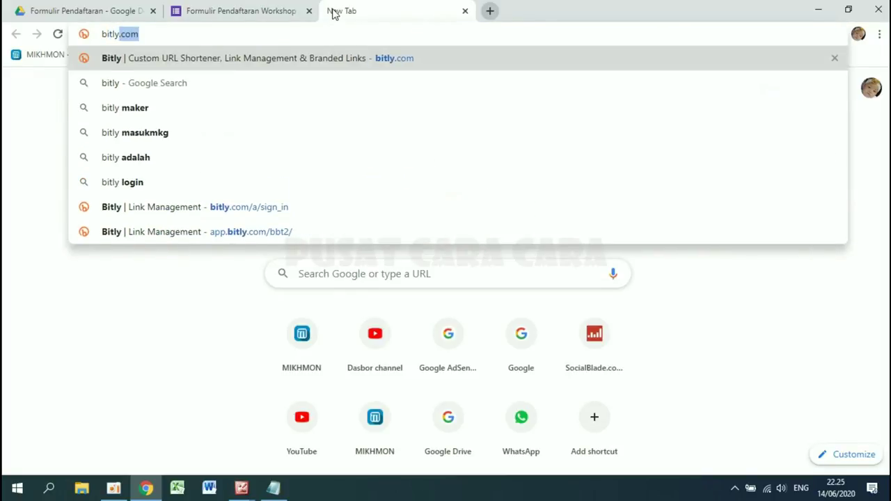
{"action": "key", "text": "Return"}
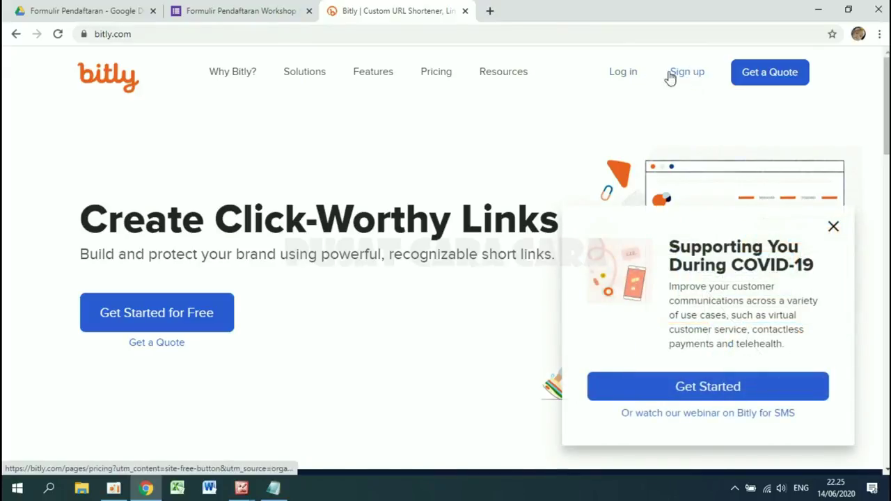
{"action": "left_click", "coordinate": [622, 78]}
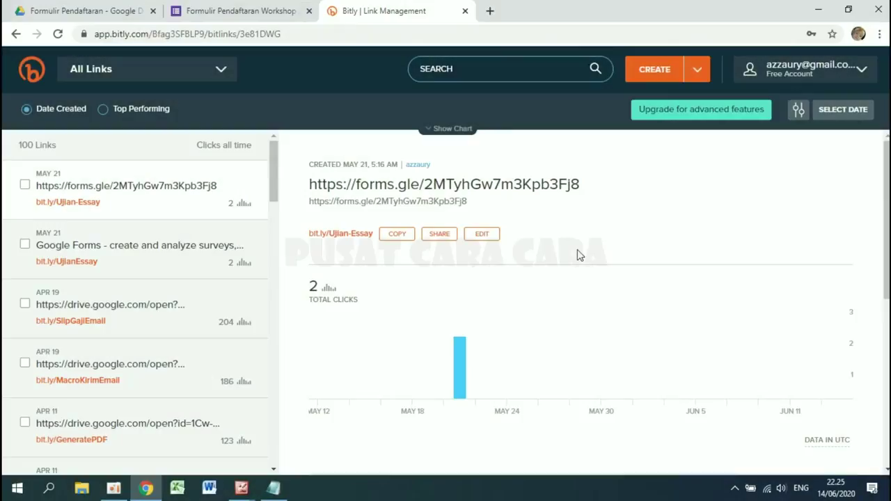
- Paste the forms.gle/MwZeAp9cY7d9K4Cv8 link into Bitly and create bit.ly/2AriNRj
{"action": "left_click", "coordinate": [658, 72]}
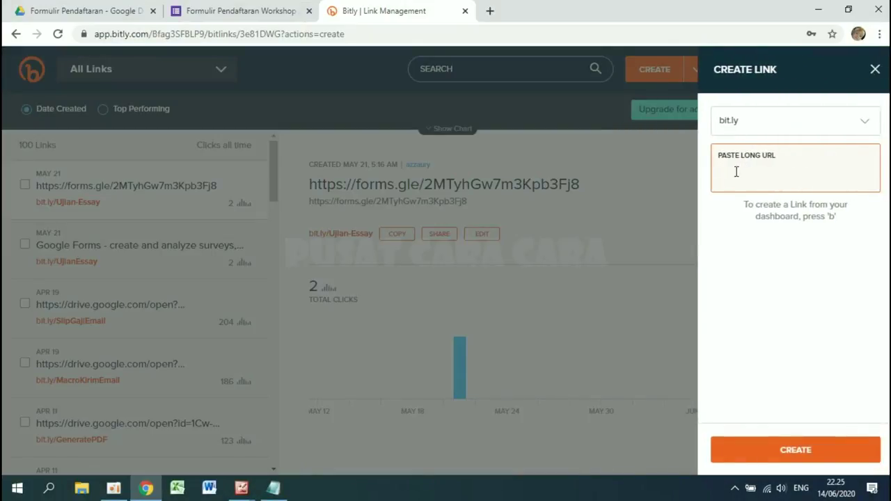
{"action": "right_click", "coordinate": [735, 171]}
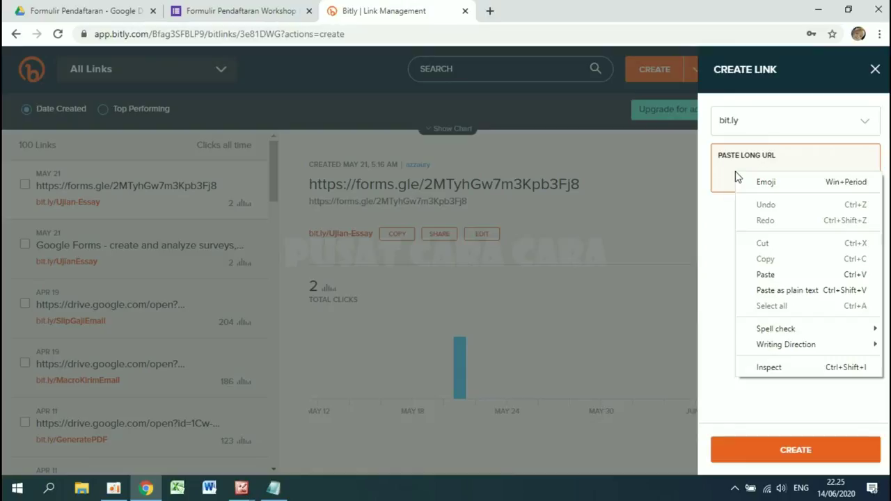
{"action": "left_click", "coordinate": [778, 274]}
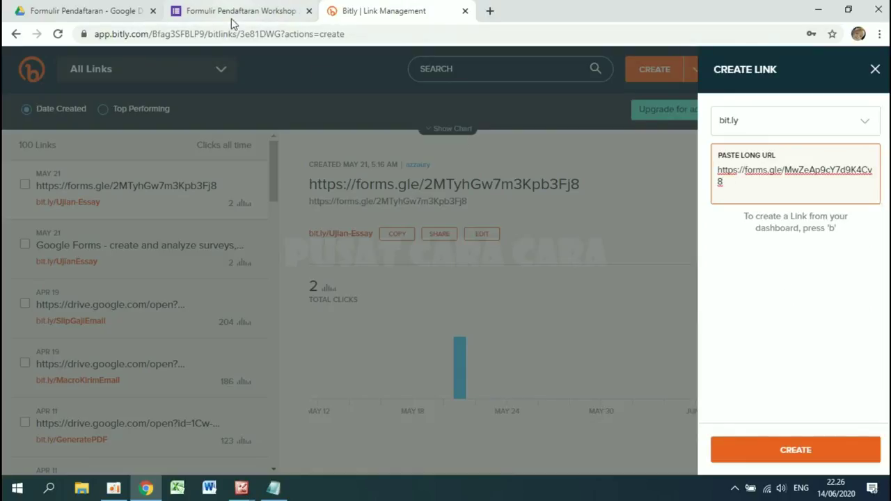
{"action": "left_click", "coordinate": [783, 238]}
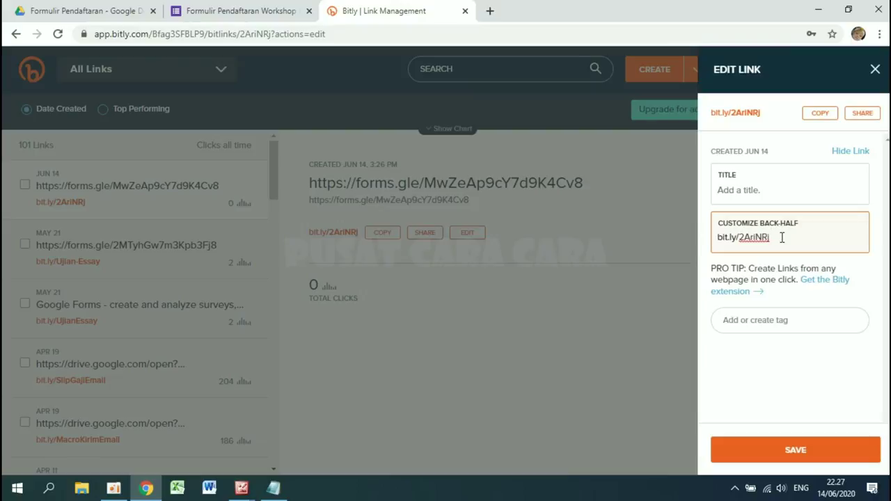
- Replace the back-half 2AriNRj with DaftarWorkshopJarkom, save it, and close the edit panel
{"action": "left_click_drag", "start_coordinate": [782, 238], "coordinate": [728, 244]}
{"action": "key", "text": "BackSpace"}
{"action": "left_click", "coordinate": [810, 450]}
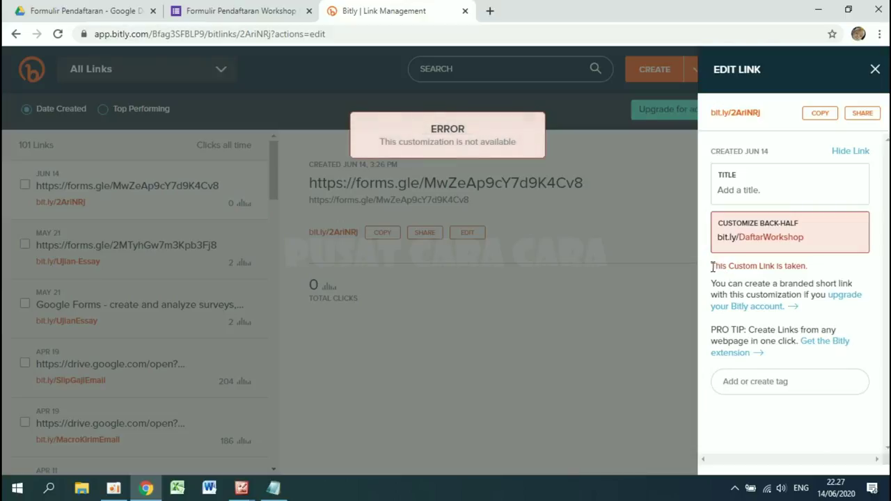
{"action": "left_click_drag", "start_coordinate": [739, 238], "coordinate": [765, 237]}
{"action": "left_click", "coordinate": [812, 236]}
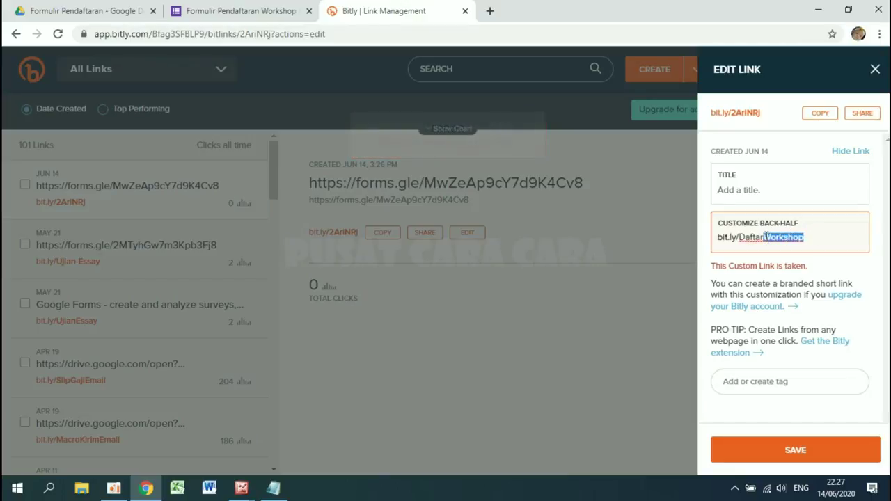
{"action": "left_click", "coordinate": [805, 238]}
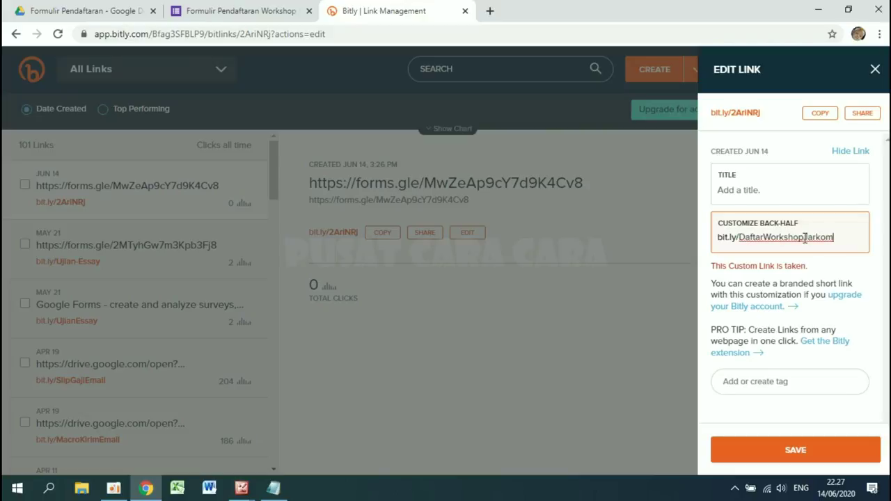
{"action": "left_click", "coordinate": [827, 457]}
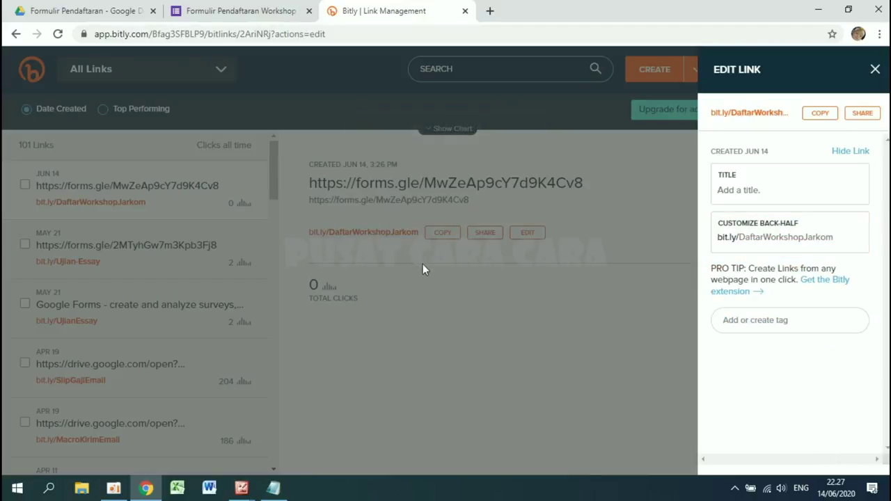
{"action": "left_click", "coordinate": [387, 242]}
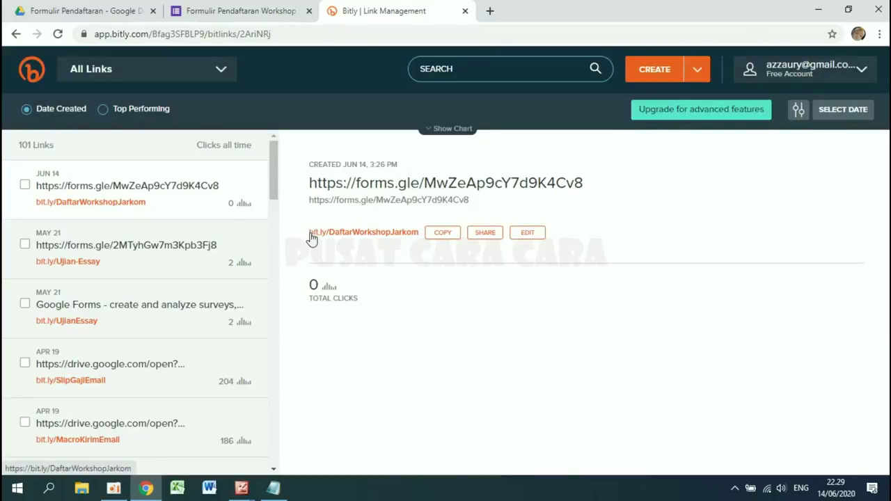
- Copy bit.ly/DaftarWorkshopJarkom and open it in a new browser tab
{"action": "left_click", "coordinate": [443, 234]}
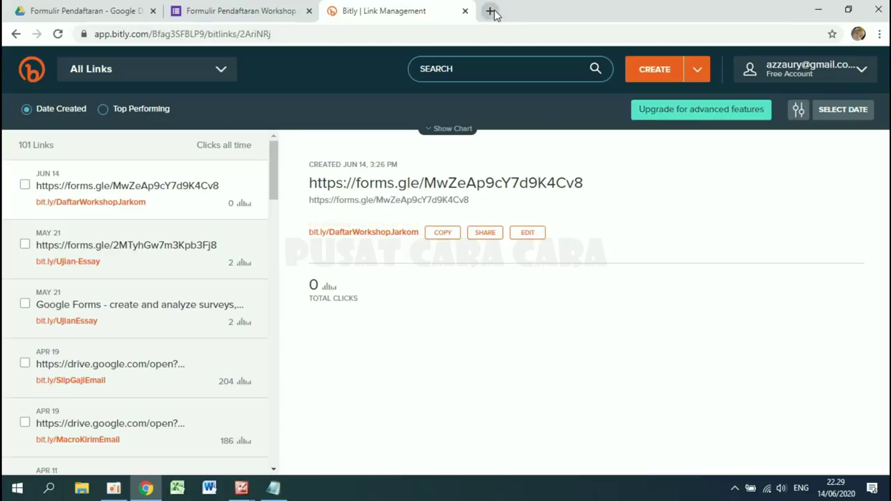
{"action": "left_click", "coordinate": [491, 11]}
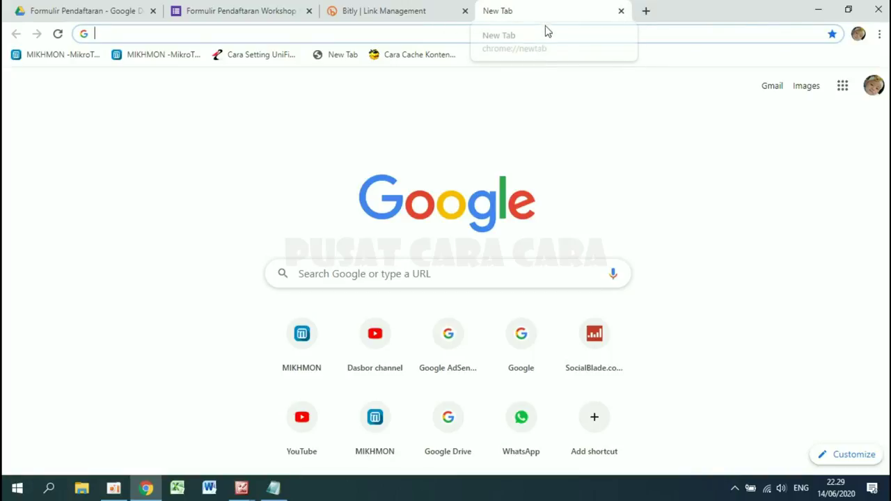
{"action": "right_click", "coordinate": [399, 37]}
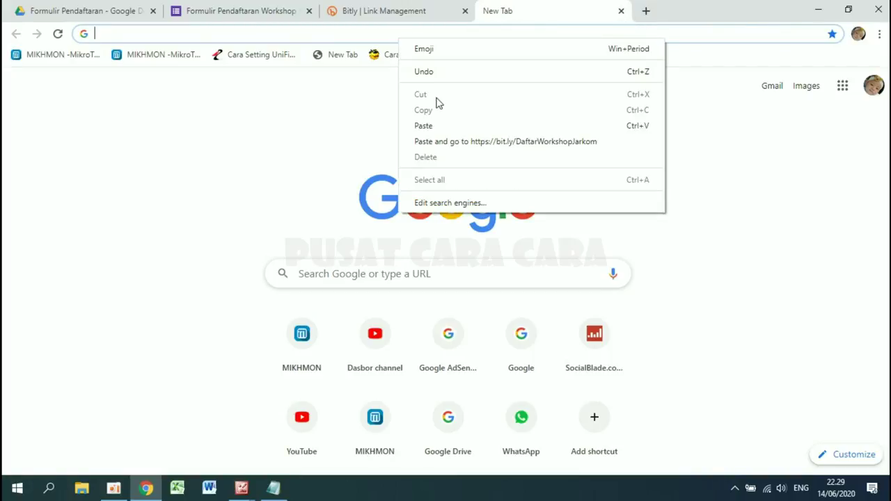
{"action": "left_click", "coordinate": [439, 125]}
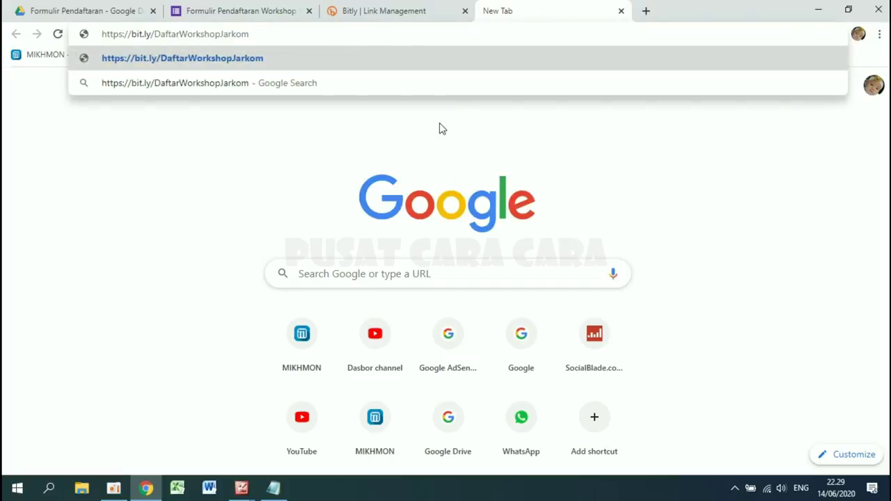
{"action": "key", "text": "Return"}
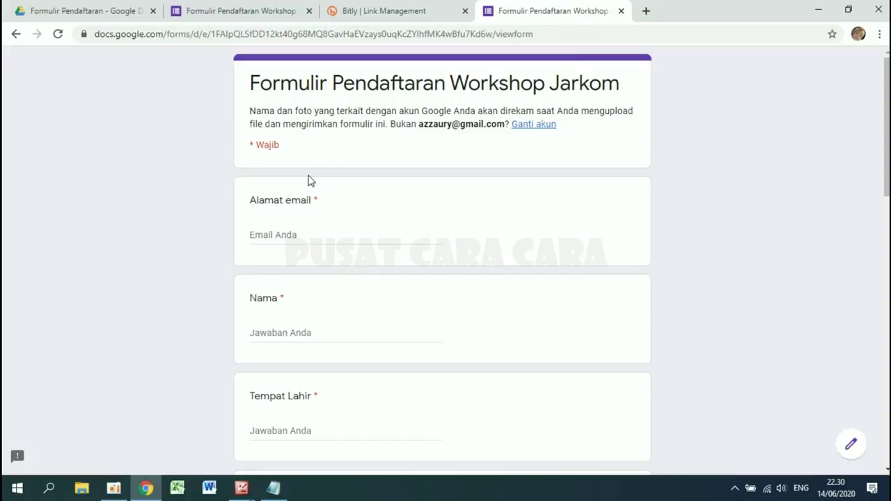
- Scroll through the loaded registration form, briefly revisiting the Bitly tab
{"action": "scroll", "coordinate": [310, 180], "scroll_direction": "down", "scroll_amount": 4}
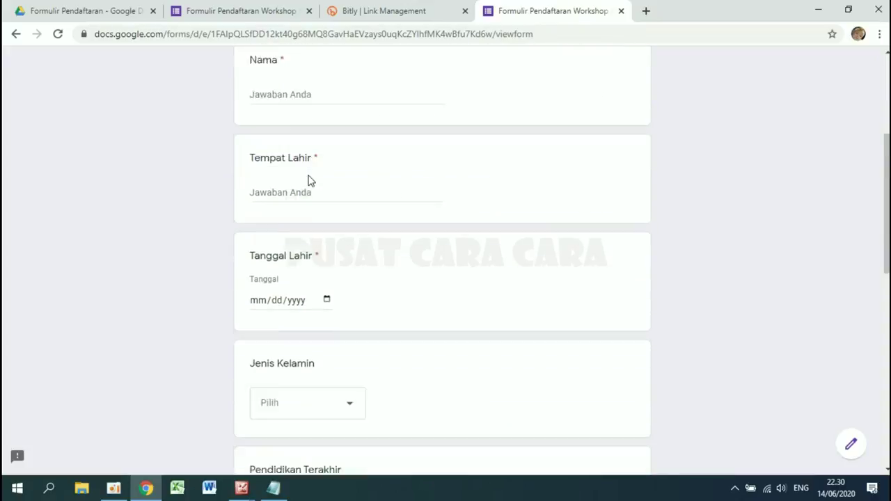
{"action": "scroll", "coordinate": [311, 180], "scroll_direction": "up", "scroll_amount": 4}
{"action": "left_click", "coordinate": [404, 10]}
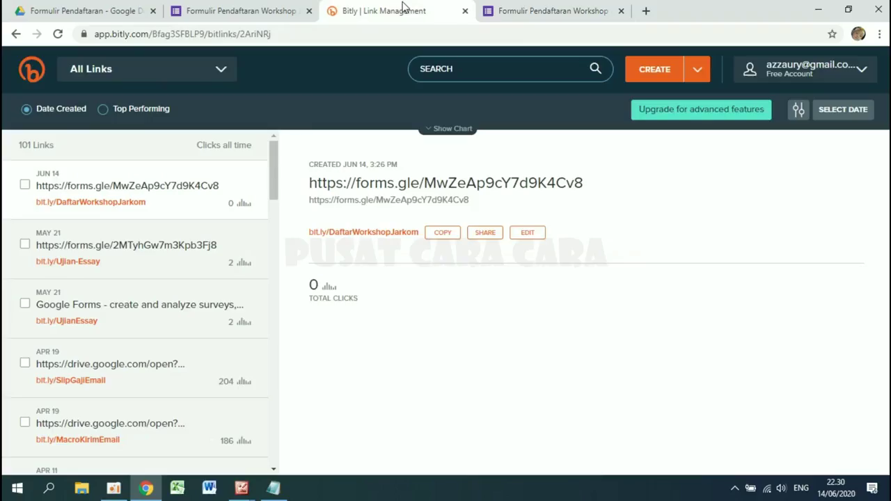
{"action": "left_click", "coordinate": [538, 10]}
{"action": "scroll", "coordinate": [395, 251], "scroll_direction": "down", "scroll_amount": 6}
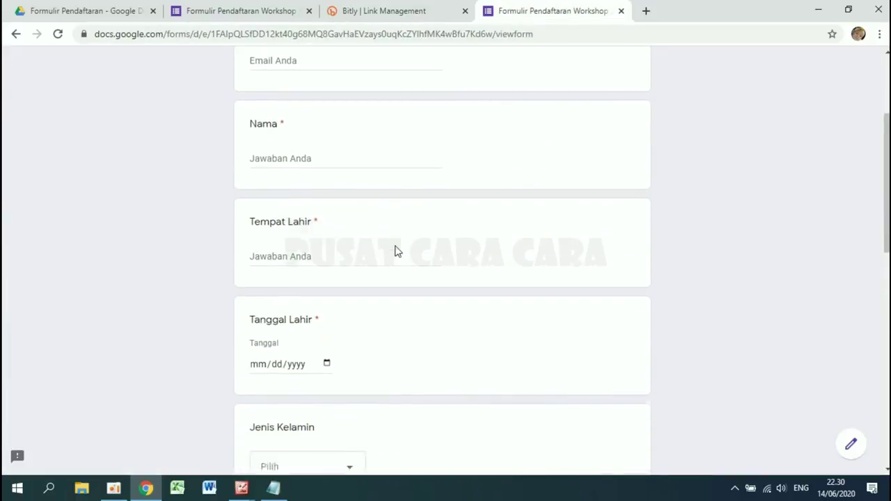
{"action": "scroll", "coordinate": [395, 250], "scroll_direction": "up", "scroll_amount": 5}
{"action": "scroll", "coordinate": [395, 250], "scroll_direction": "up", "scroll_amount": 1}
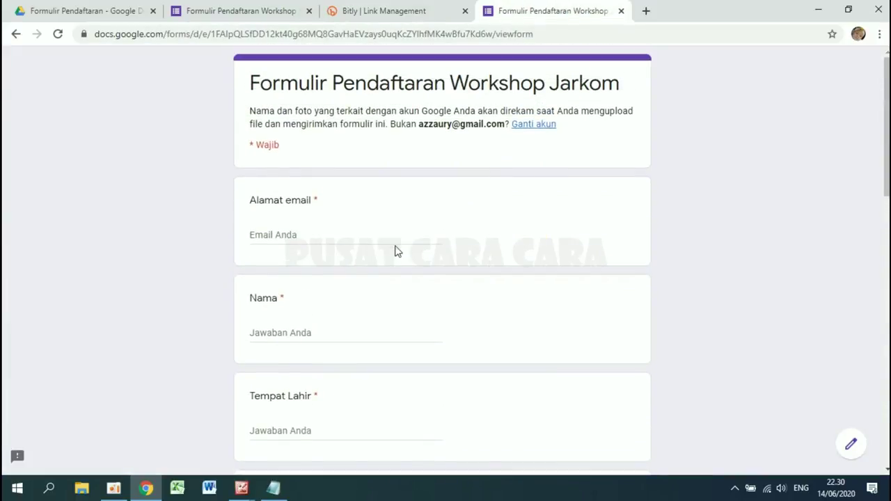
- Enter the respondent's email address and name, and Bandung as place of birth
{"action": "left_click", "coordinate": [313, 233]}
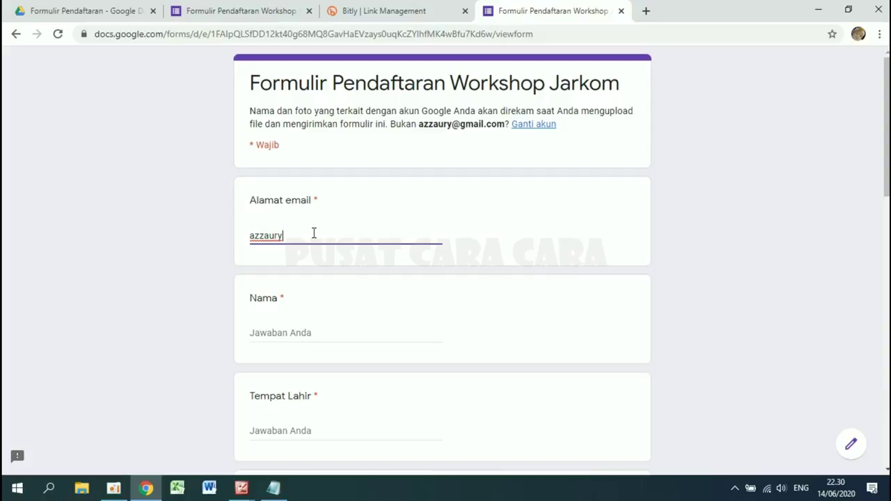
{"action": "left_click", "coordinate": [278, 339]}
{"action": "type", "text": "P"}
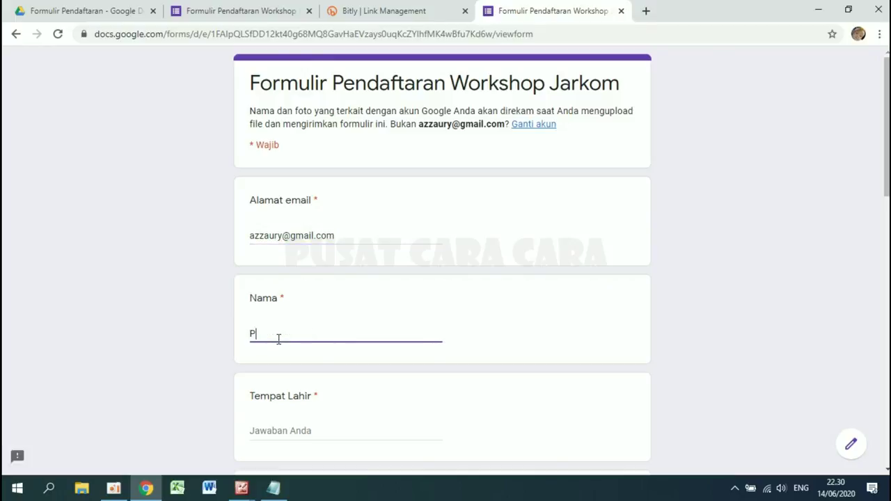
{"action": "type", "text": "usatCara Cara"}
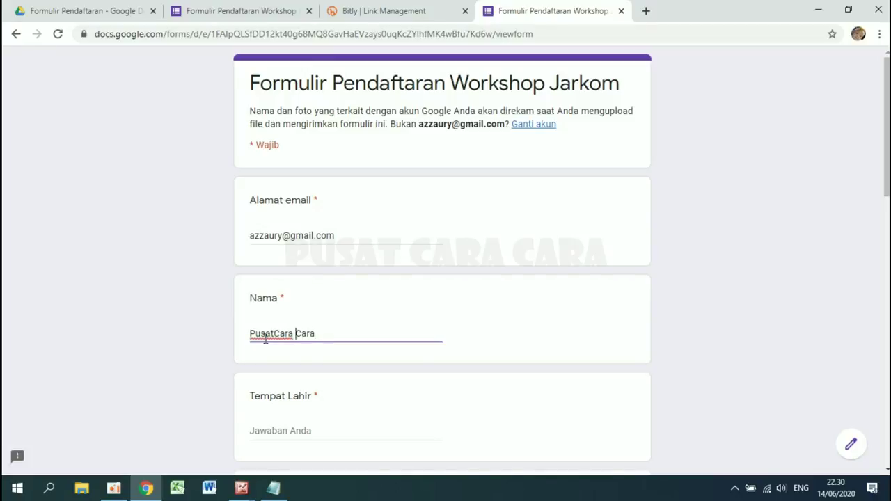
{"action": "scroll", "coordinate": [265, 341], "scroll_direction": "down", "scroll_amount": 2}
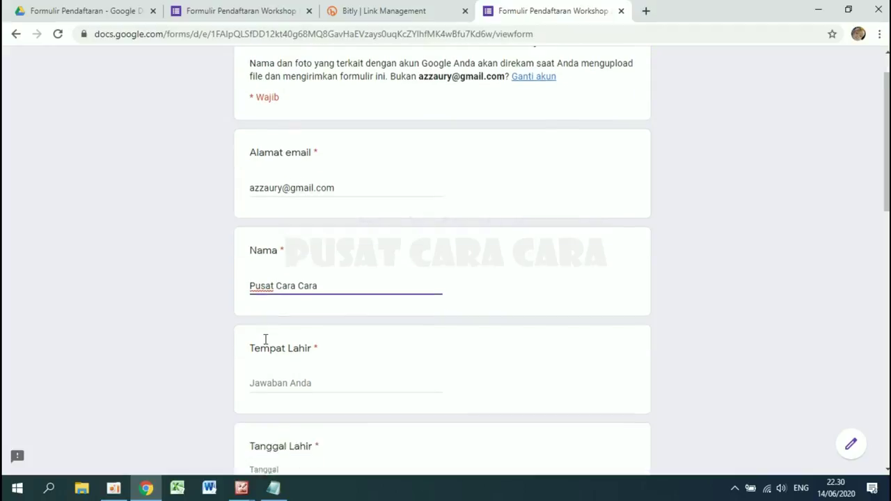
{"action": "left_click", "coordinate": [288, 280]}
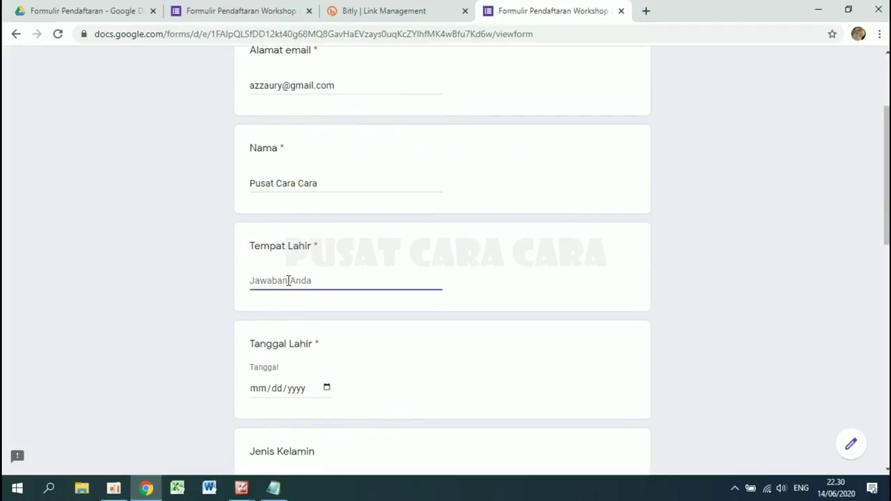
{"action": "type", "text": "Bandung"}
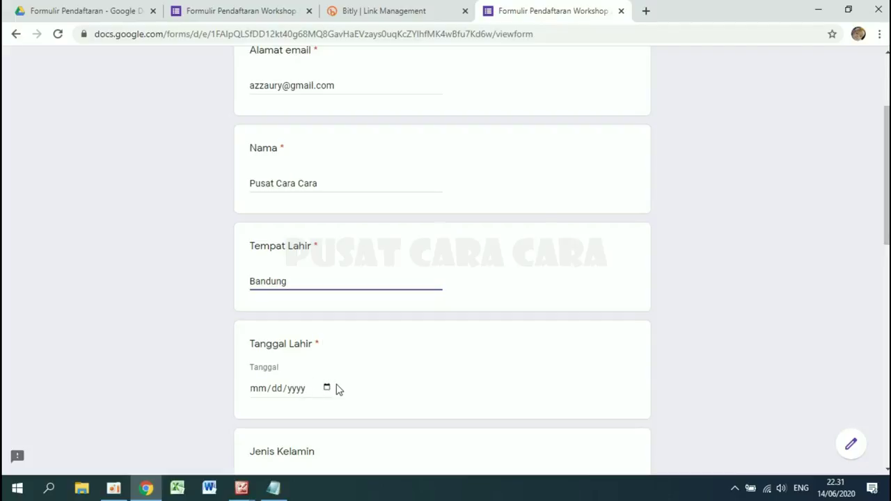
{"action": "left_click", "coordinate": [327, 390]}
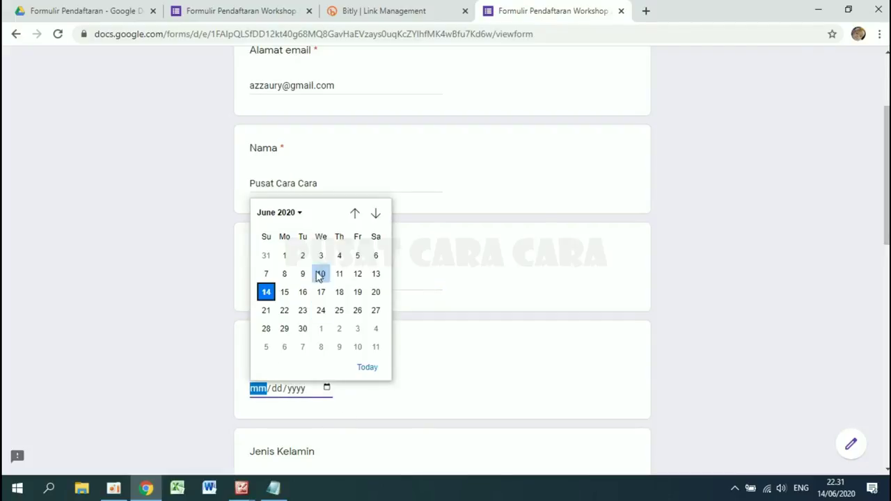
- Set the birth date to 01/01/2000 in the date picker
{"action": "left_click", "coordinate": [294, 215]}
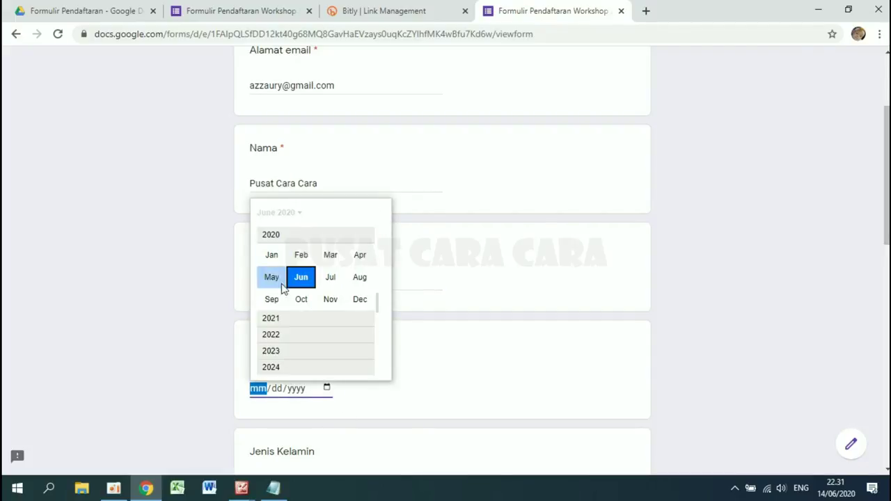
{"action": "scroll", "coordinate": [285, 336], "scroll_direction": "up", "scroll_amount": 3}
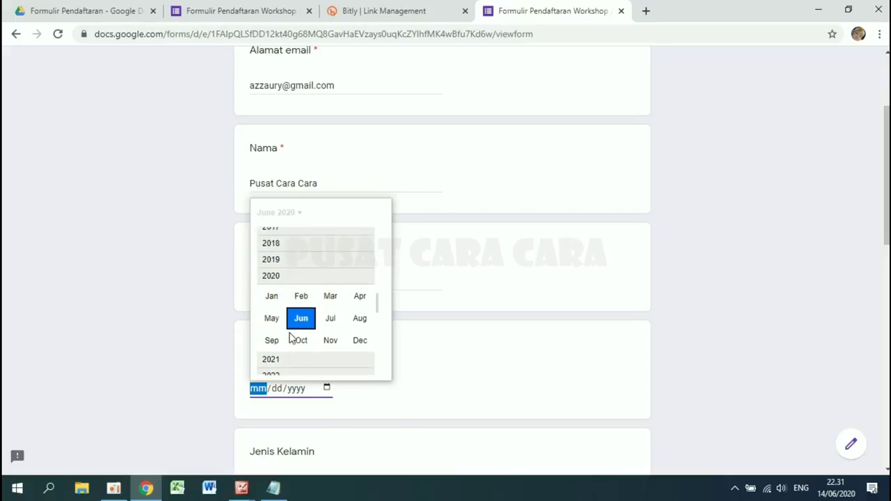
{"action": "scroll", "coordinate": [291, 338], "scroll_direction": "up", "scroll_amount": 5}
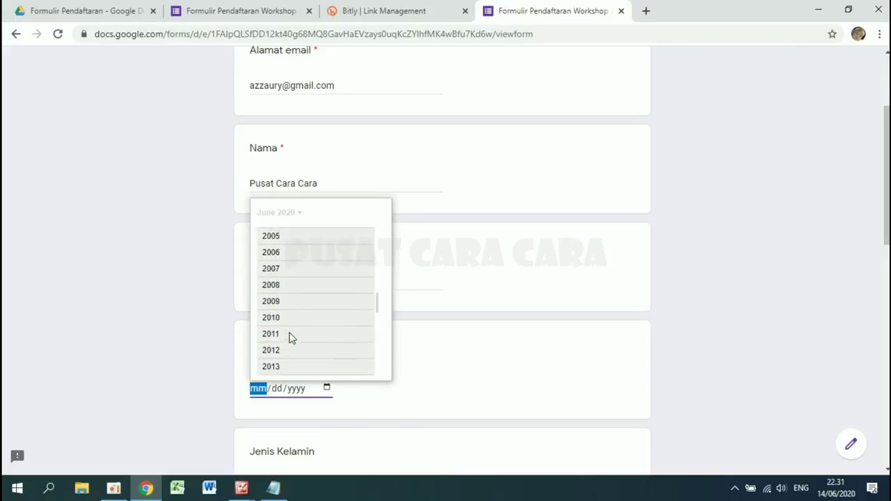
{"action": "scroll", "coordinate": [290, 339], "scroll_direction": "up", "scroll_amount": 2}
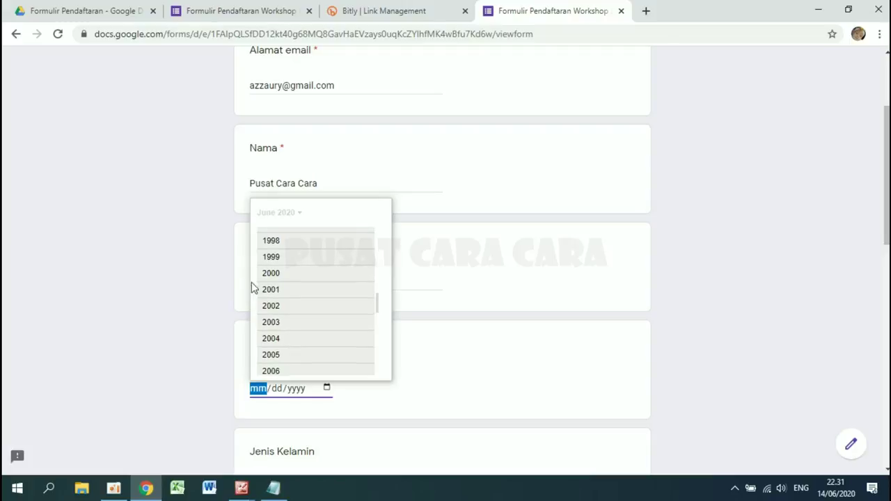
{"action": "left_click", "coordinate": [267, 278]}
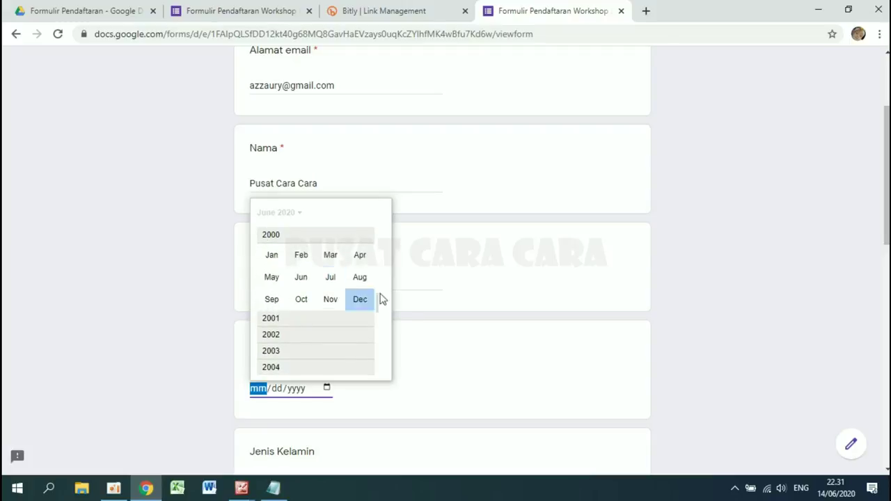
{"action": "left_click", "coordinate": [270, 258]}
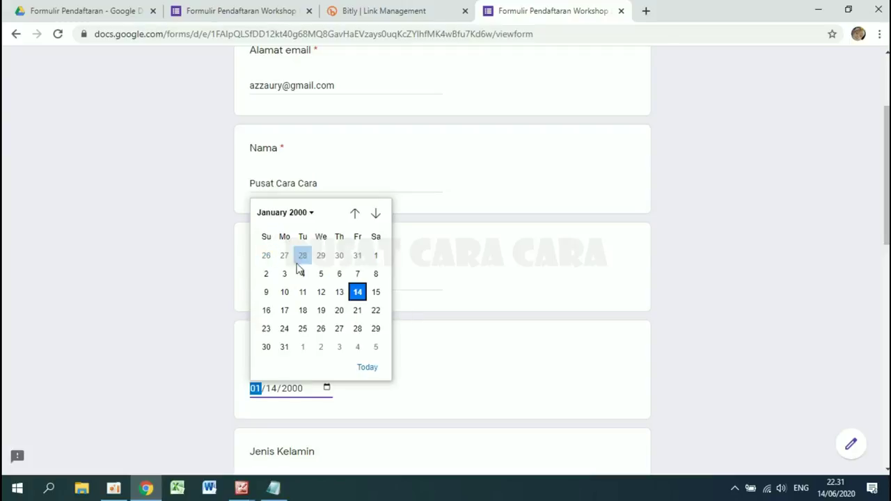
{"action": "left_click", "coordinate": [374, 258]}
- Answer Laki-laki for Jenis Kelamin and S1 for Pendidikan Terakhir
{"action": "scroll", "coordinate": [452, 366], "scroll_direction": "down", "scroll_amount": 3}
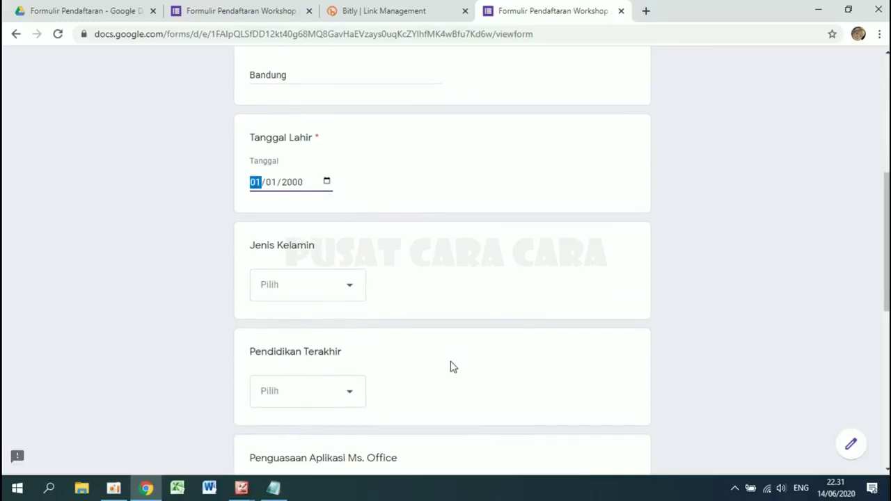
{"action": "left_click", "coordinate": [315, 287]}
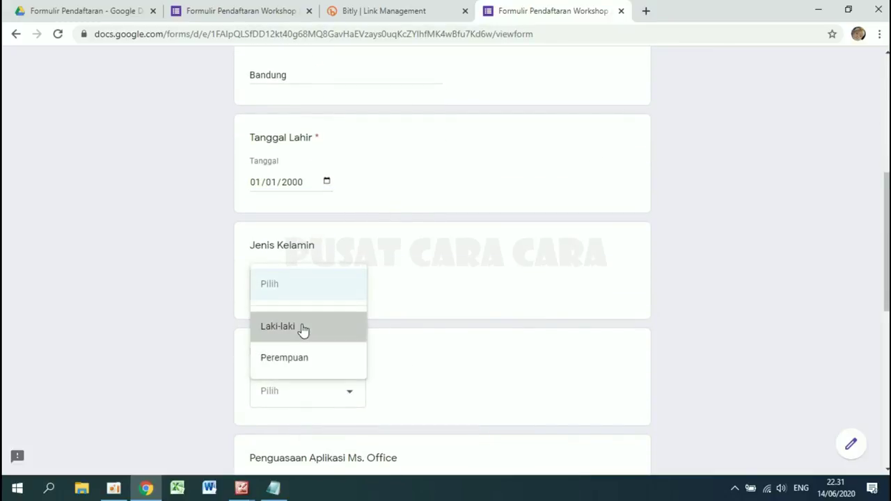
{"action": "left_click", "coordinate": [302, 329]}
{"action": "scroll", "coordinate": [303, 330], "scroll_direction": "down", "scroll_amount": 2}
{"action": "left_click", "coordinate": [316, 250]}
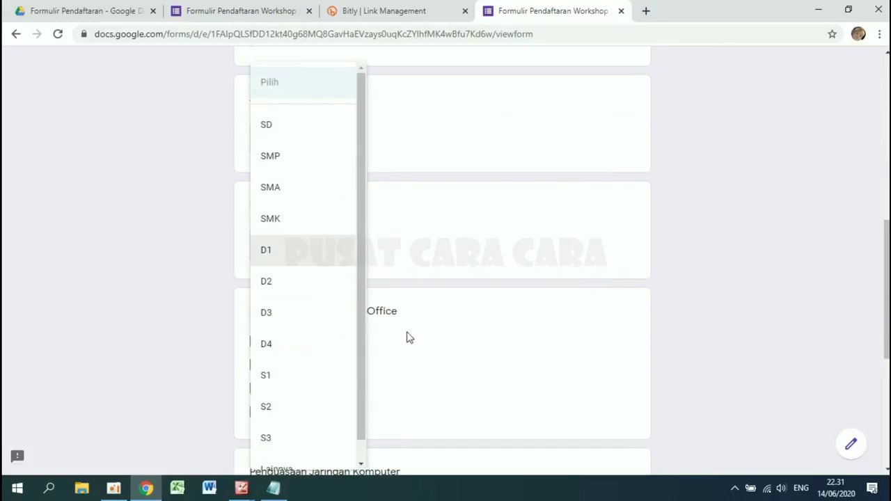
{"action": "left_click", "coordinate": [283, 384]}
- Tick Ms. Word and Ms. Excel, rate network skill at level 3, and start the Pas Photo upload
{"action": "scroll", "coordinate": [280, 387], "scroll_direction": "down", "scroll_amount": 1}
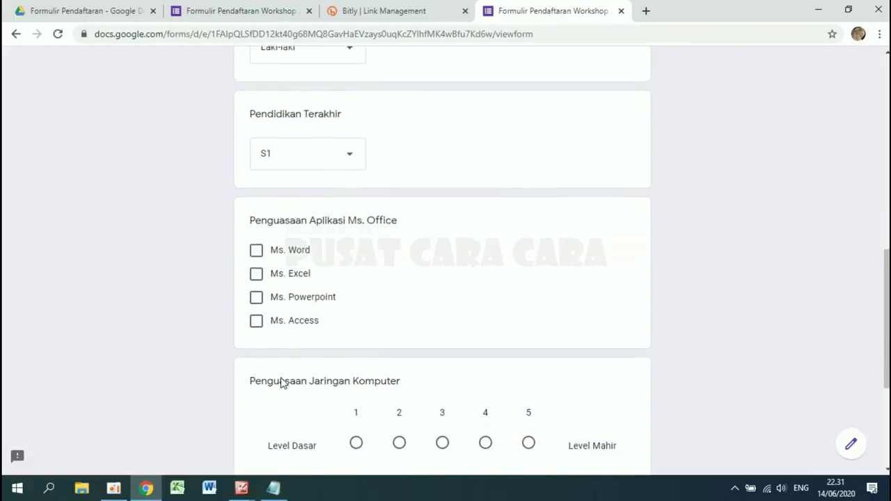
{"action": "left_click", "coordinate": [256, 249]}
{"action": "left_click", "coordinate": [256, 274]}
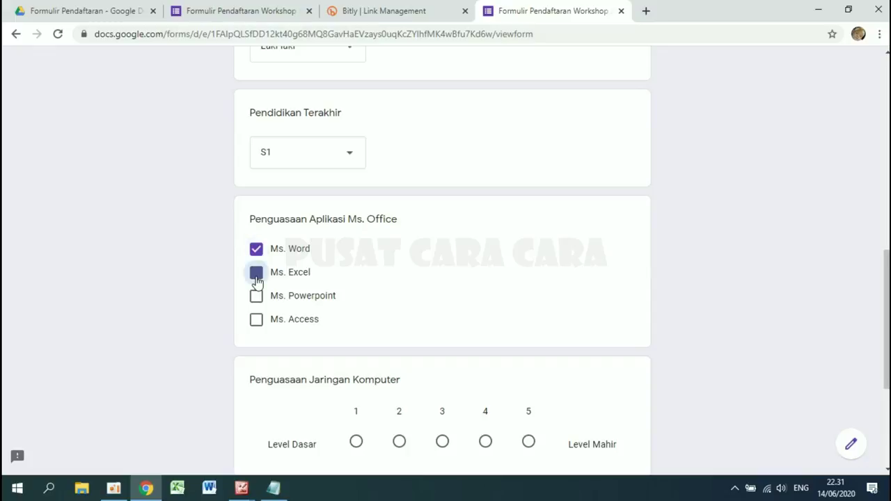
{"action": "scroll", "coordinate": [427, 346], "scroll_direction": "down", "scroll_amount": 2}
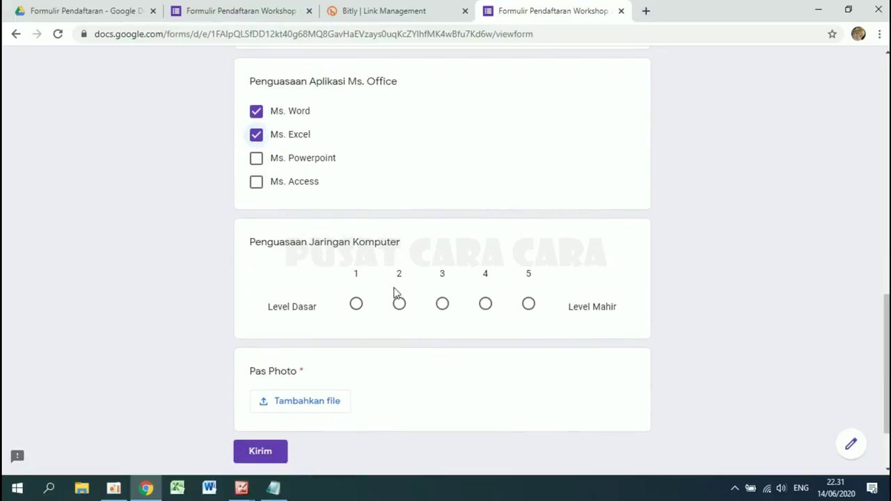
{"action": "left_click", "coordinate": [443, 304]}
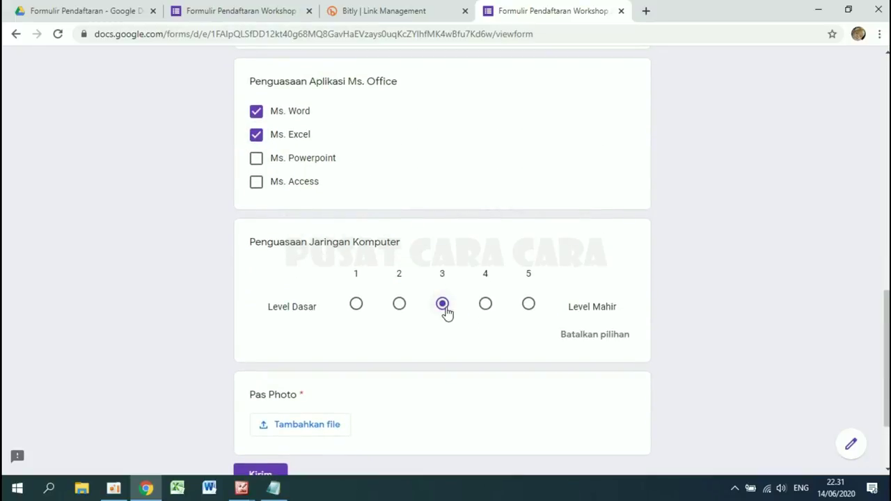
{"action": "scroll", "coordinate": [445, 311], "scroll_direction": "down", "scroll_amount": 2}
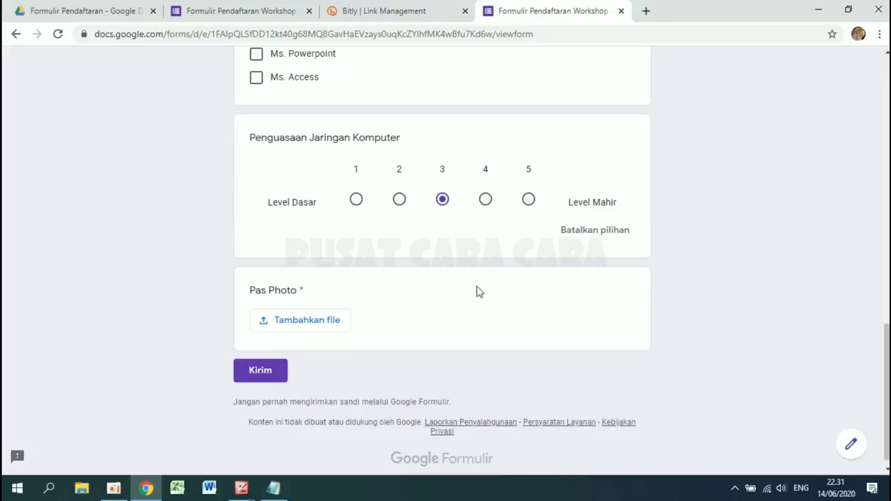
{"action": "left_click", "coordinate": [295, 322]}
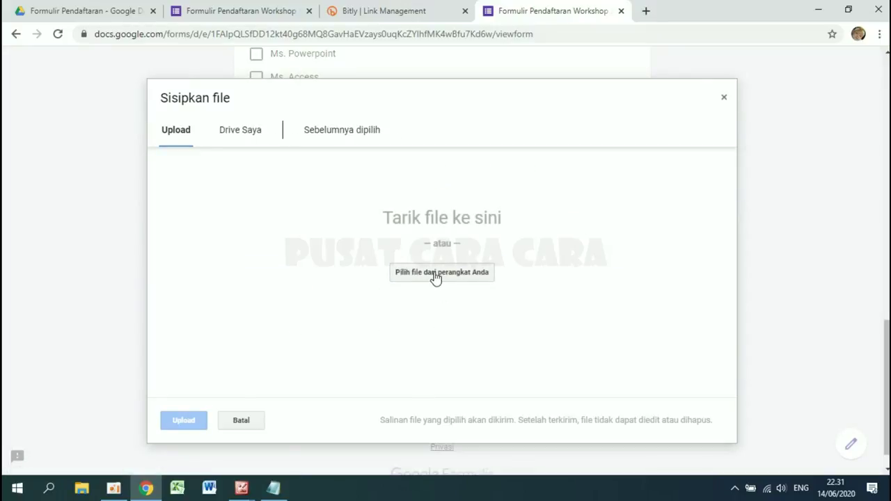
- Upload Mufa.jpg from Pictures > Foto as the Pas Photo and submit the registration
{"action": "left_click", "coordinate": [435, 274]}
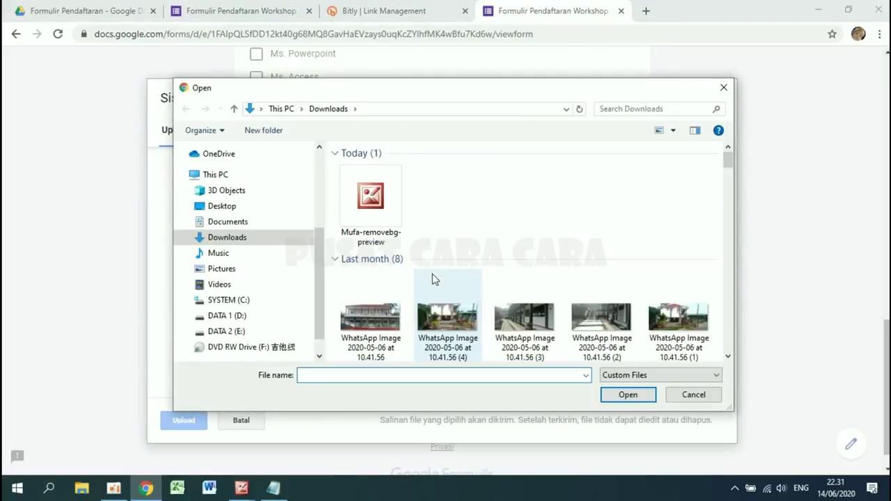
{"action": "left_click", "coordinate": [223, 270]}
{"action": "double_click", "coordinate": [533, 187]}
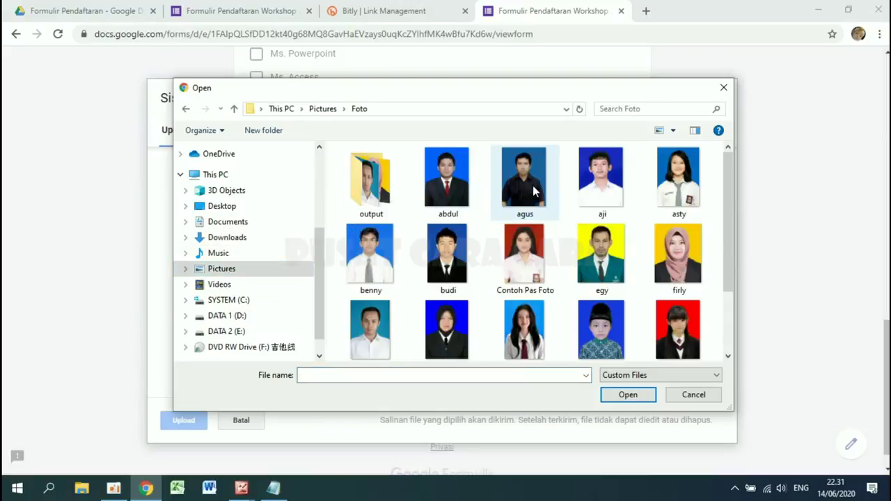
{"action": "left_click", "coordinate": [603, 329]}
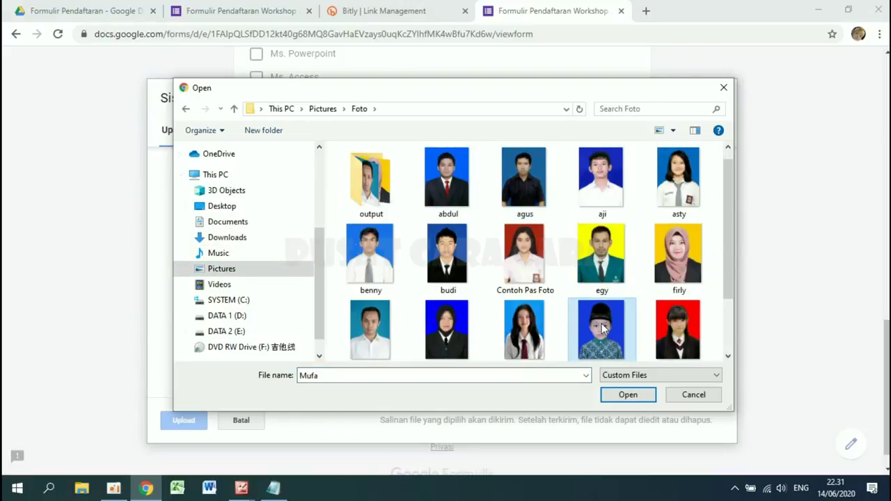
{"action": "left_click", "coordinate": [639, 396]}
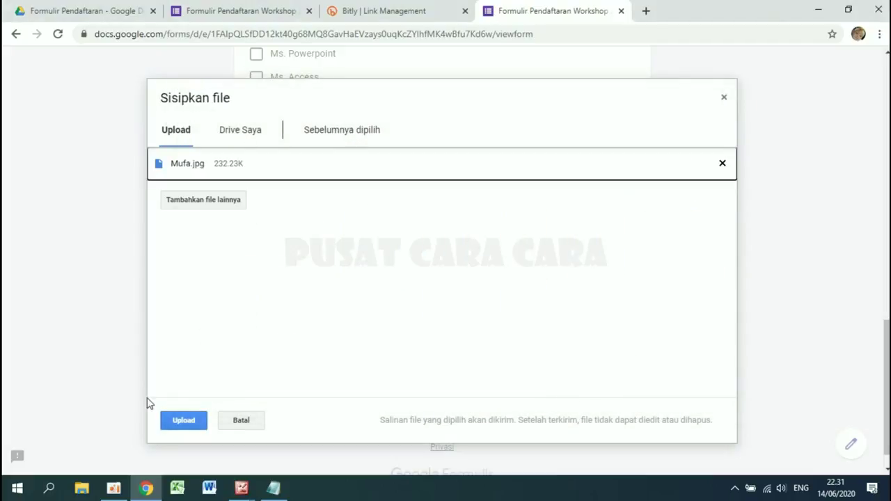
{"action": "left_click", "coordinate": [184, 425]}
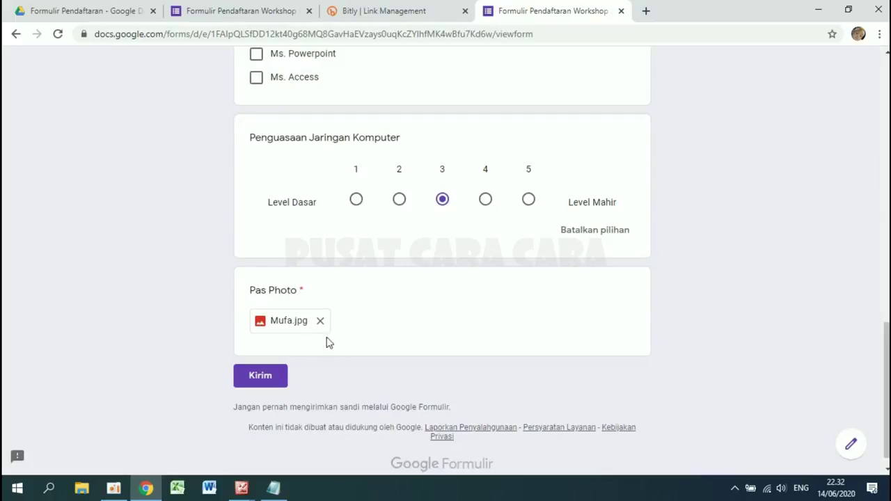
{"action": "left_click", "coordinate": [255, 379]}
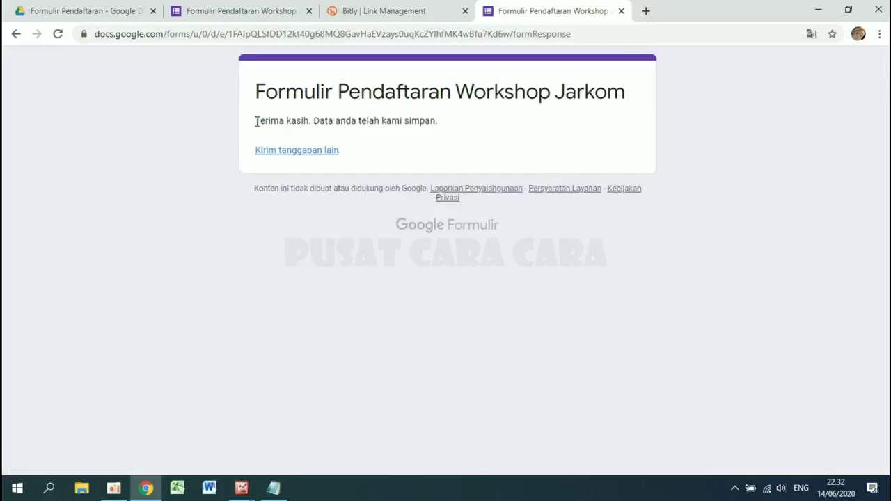
- Highlight the 'Terima kasih. Data anda telah kami simpan.' sentence, then deselect it
{"action": "left_click_drag", "start_coordinate": [256, 121], "coordinate": [441, 127]}
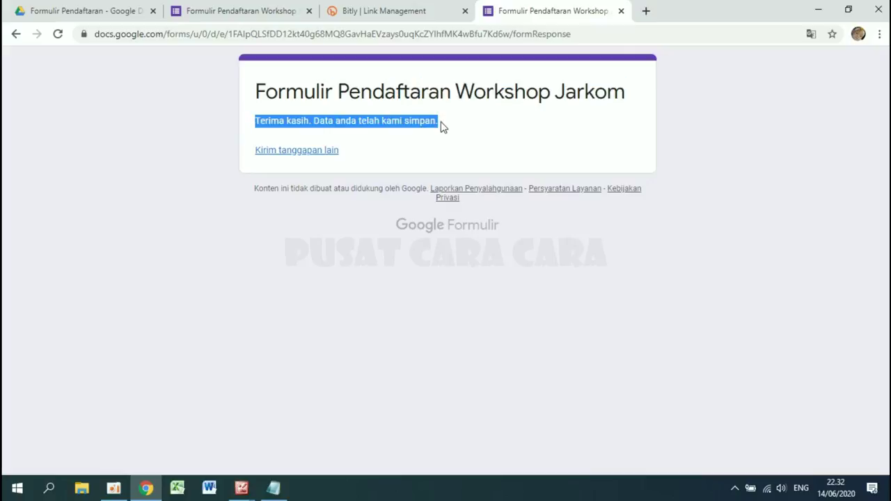
{"action": "left_click", "coordinate": [315, 124]}
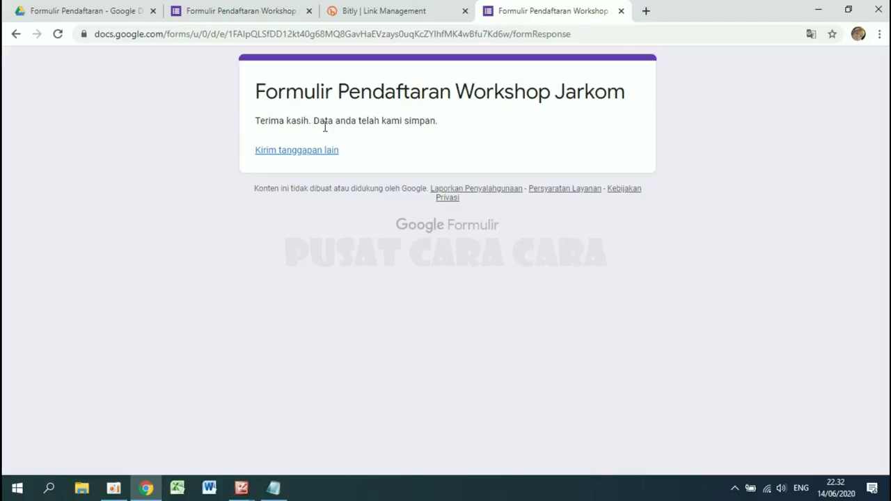
- Start another blank response, then close the Kirim formulir dialog and the form editor tab
{"action": "left_click", "coordinate": [290, 152]}
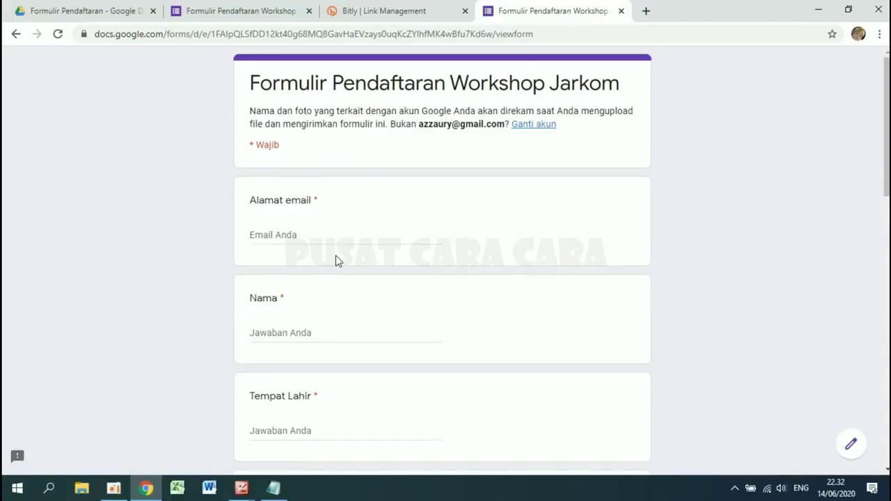
{"action": "left_click", "coordinate": [235, 7]}
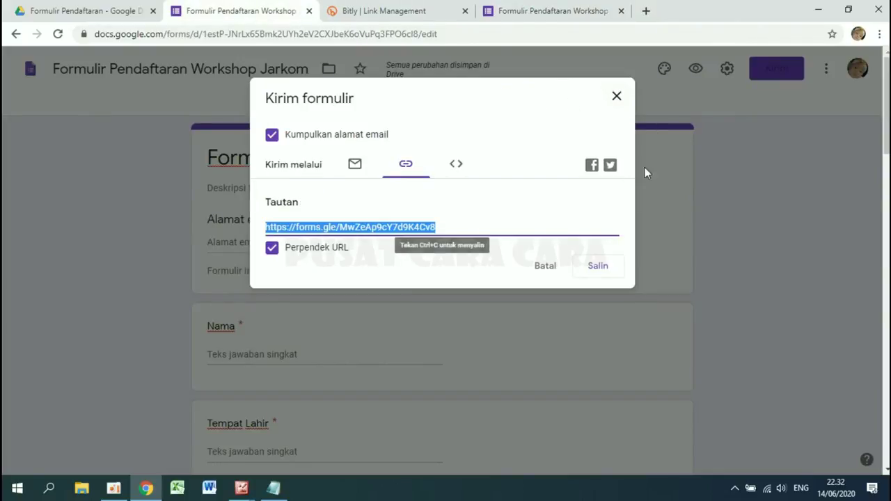
{"action": "left_click", "coordinate": [617, 98]}
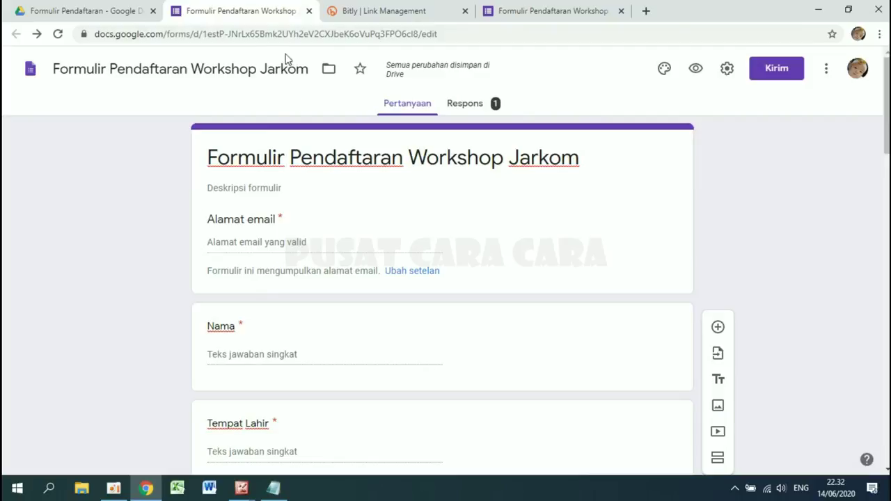
{"action": "left_click", "coordinate": [309, 10]}
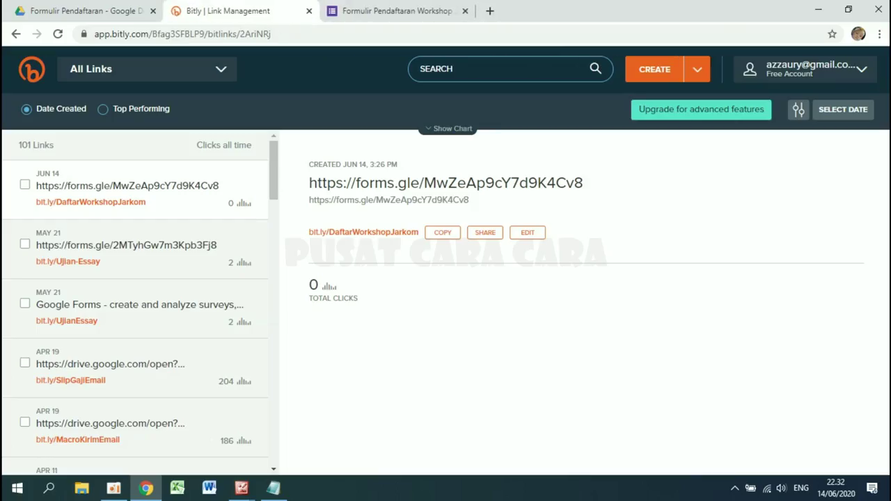
- Log out of Bitly and switch to the Google Drive tab
{"action": "left_click", "coordinate": [855, 70]}
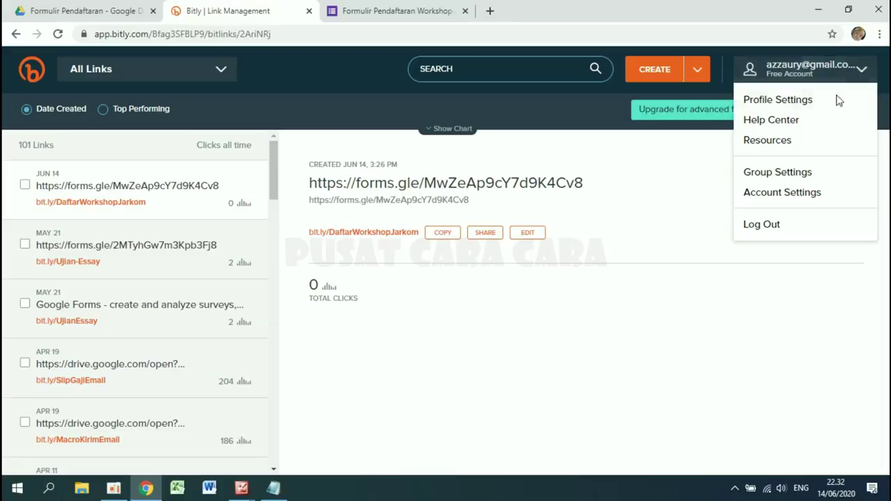
{"action": "left_click", "coordinate": [800, 225]}
{"action": "left_click", "coordinate": [100, 8]}
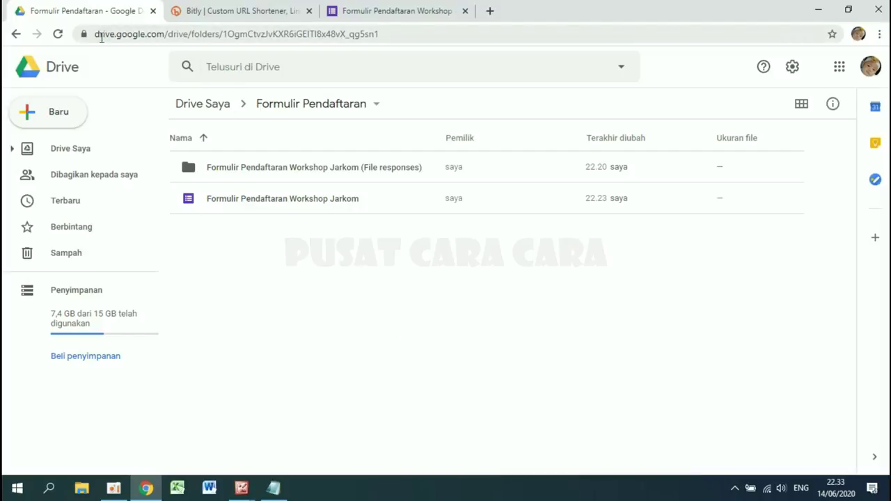
- Open Formulir Pendaftaran Workshop Jarkom from the Formulir Pendaftaran folder in My Drive
{"action": "left_click", "coordinate": [91, 159]}
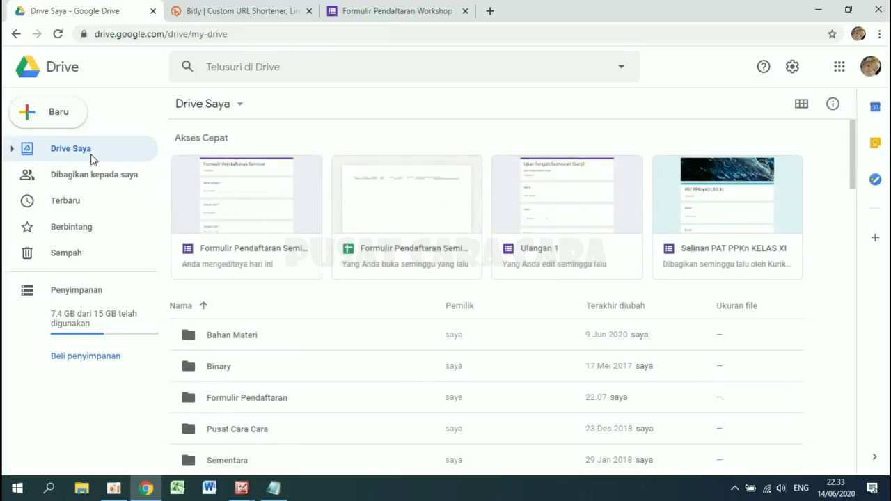
{"action": "scroll", "coordinate": [311, 334], "scroll_direction": "down", "scroll_amount": 2}
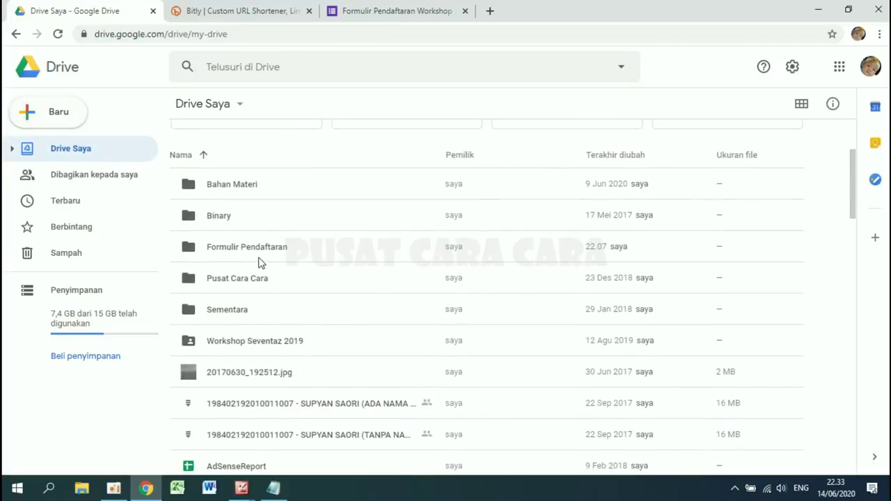
{"action": "double_click", "coordinate": [249, 252]}
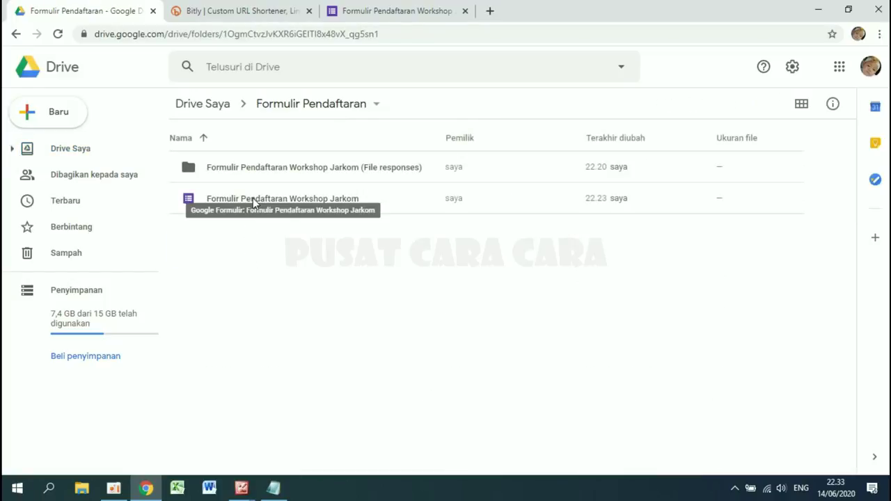
{"action": "double_click", "coordinate": [273, 201]}
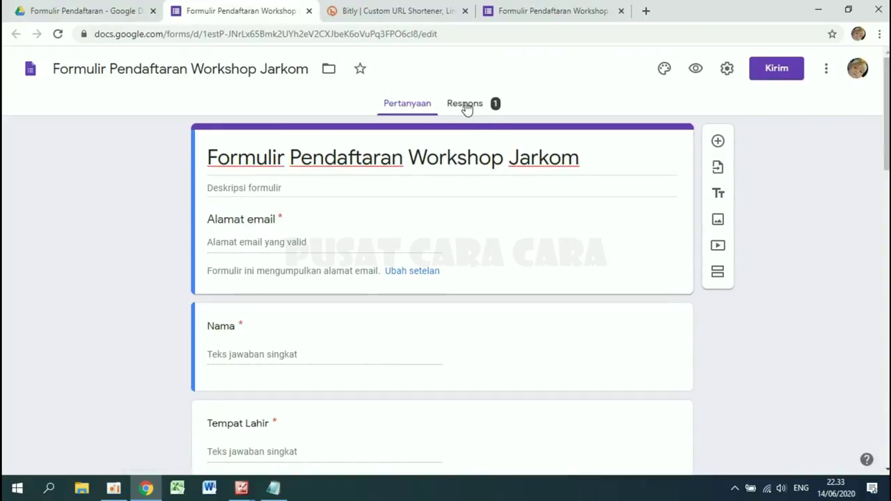
- Scroll through the Respons summary of the single response, then choose to link responses to a spreadsheet
{"action": "left_click", "coordinate": [465, 104]}
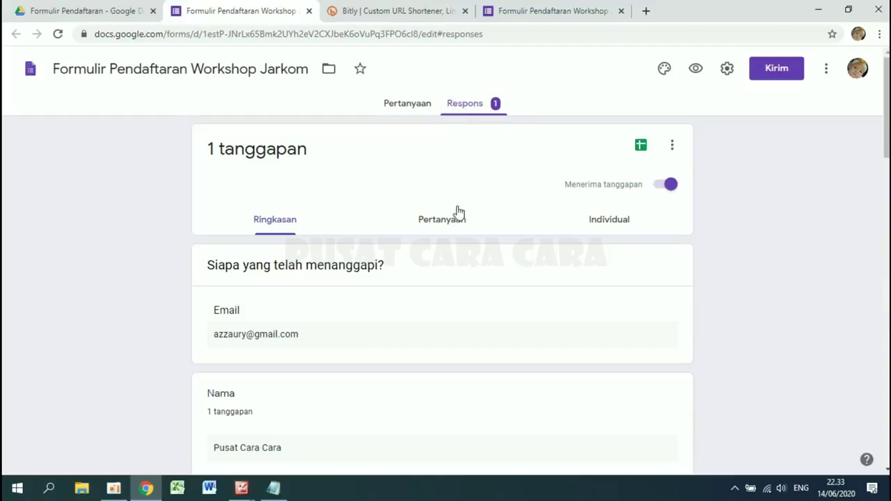
{"action": "scroll", "coordinate": [392, 277], "scroll_direction": "down", "scroll_amount": 2}
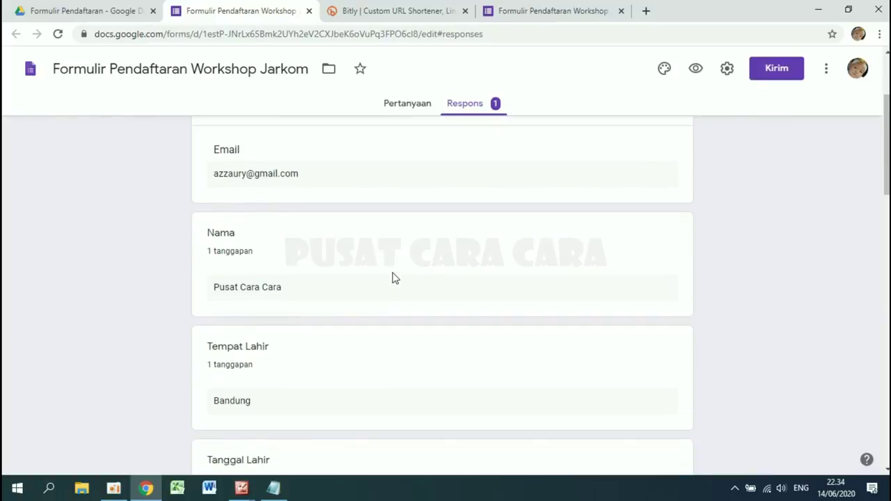
{"action": "scroll", "coordinate": [392, 277], "scroll_direction": "down", "scroll_amount": 10}
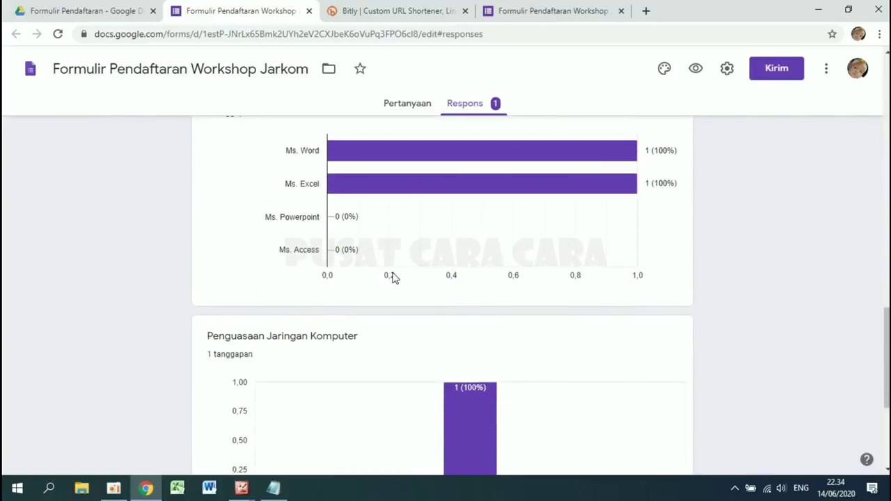
{"action": "scroll", "coordinate": [394, 279], "scroll_direction": "down", "scroll_amount": 2}
{"action": "scroll", "coordinate": [394, 278], "scroll_direction": "up", "scroll_amount": 15}
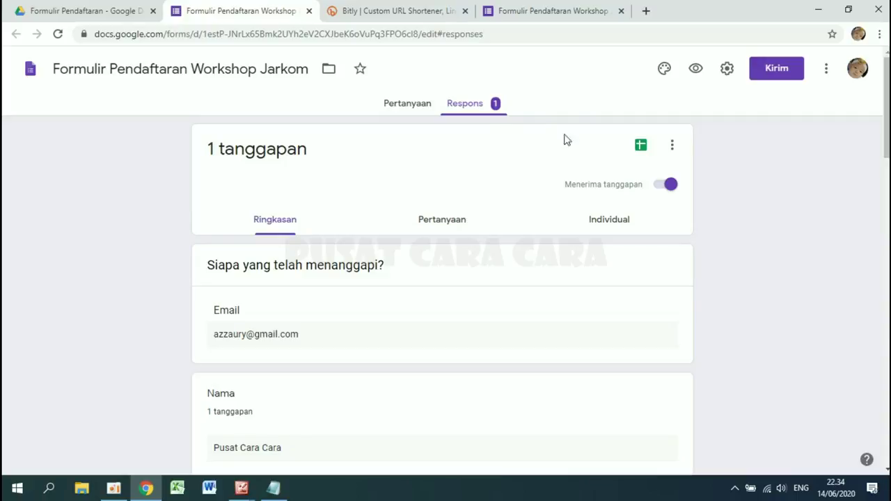
{"action": "left_click", "coordinate": [641, 147]}
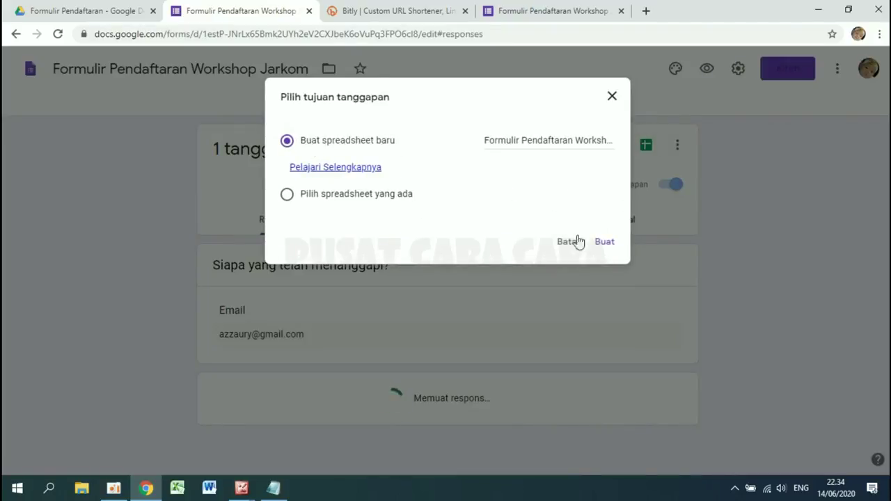
- Create the new responses spreadsheet and inspect row 2's timestamp, email, name and birthplace cells
{"action": "left_click", "coordinate": [606, 245]}
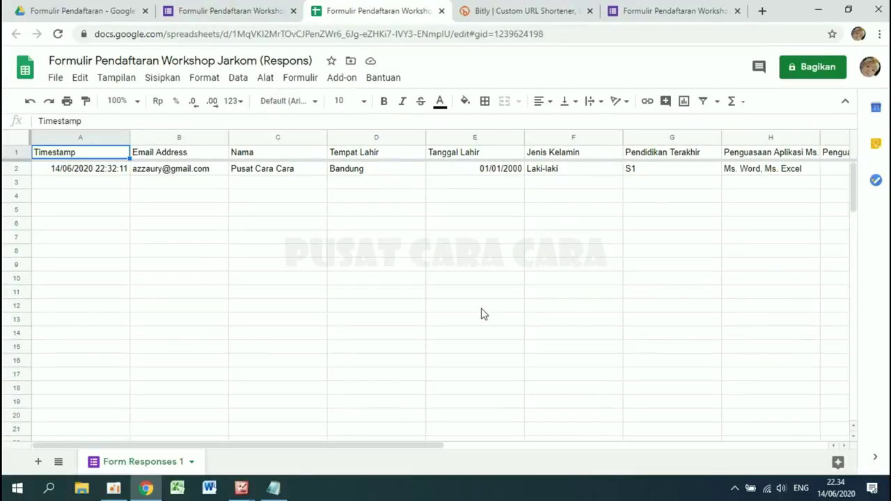
{"action": "left_click", "coordinate": [89, 174]}
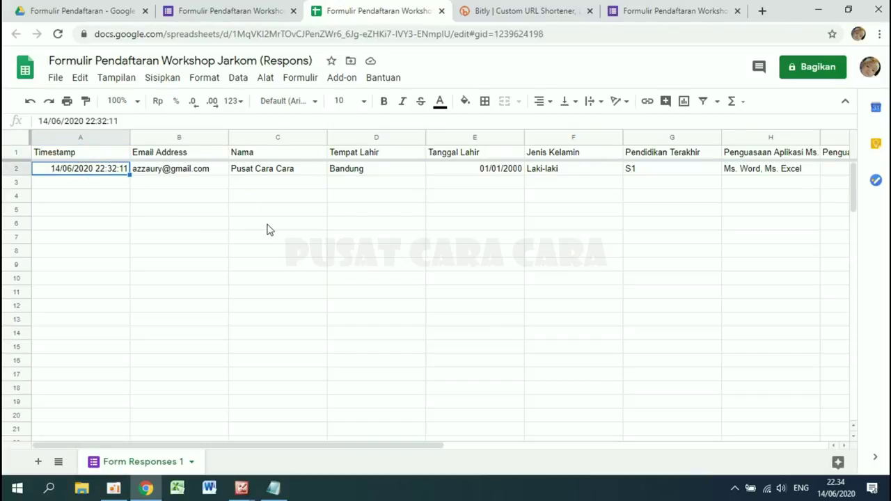
{"action": "left_click", "coordinate": [186, 184]}
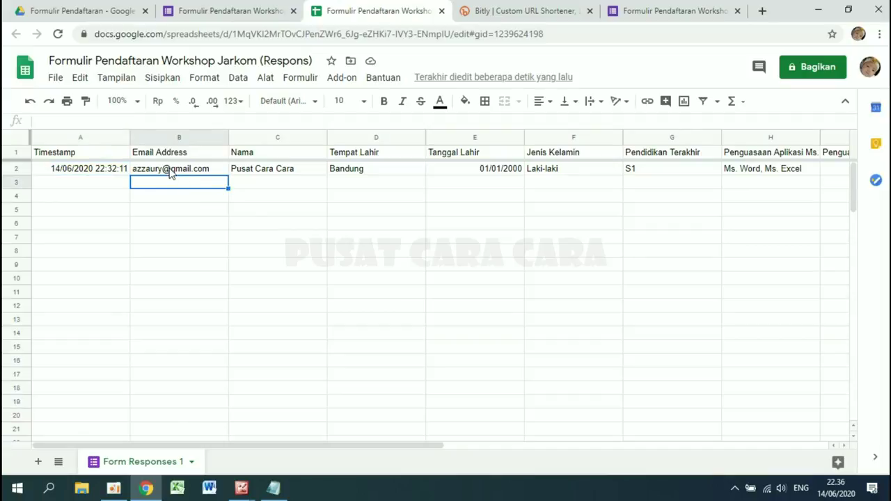
{"action": "left_click", "coordinate": [170, 174]}
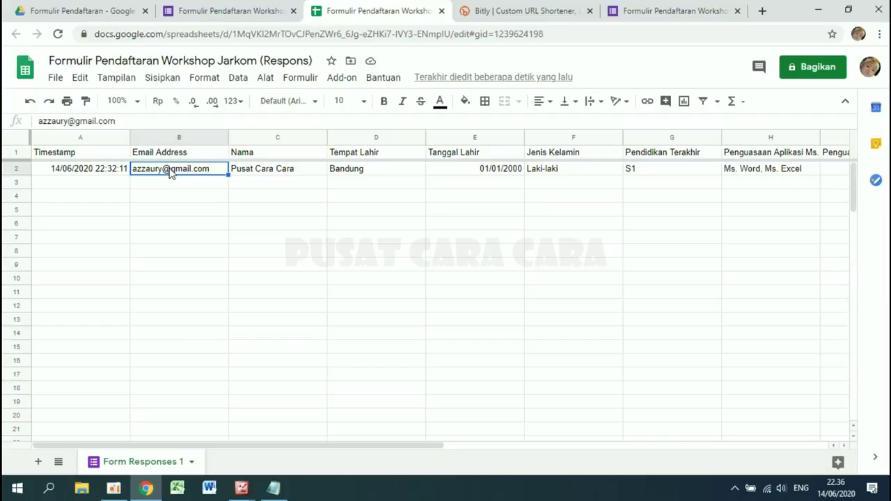
{"action": "key", "text": "Right"}
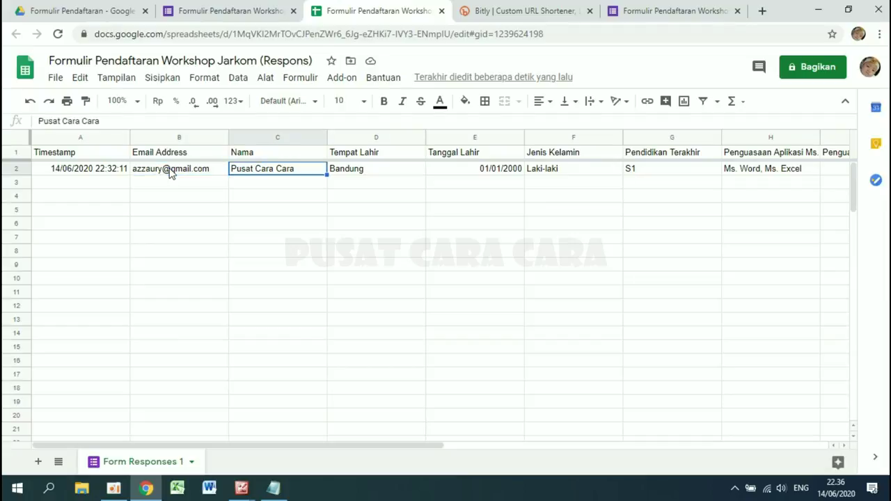
{"action": "key", "text": "Right"}
{"action": "key", "text": "Right"}
{"action": "key", "text": "Right"}
{"action": "key", "text": "Right"}
{"action": "key", "text": "Right"}
{"action": "key", "text": "Right"}
{"action": "key", "text": "Right"}
{"action": "key", "text": "Right"}
{"action": "key", "text": "Right"}
{"action": "key", "text": "Right"}
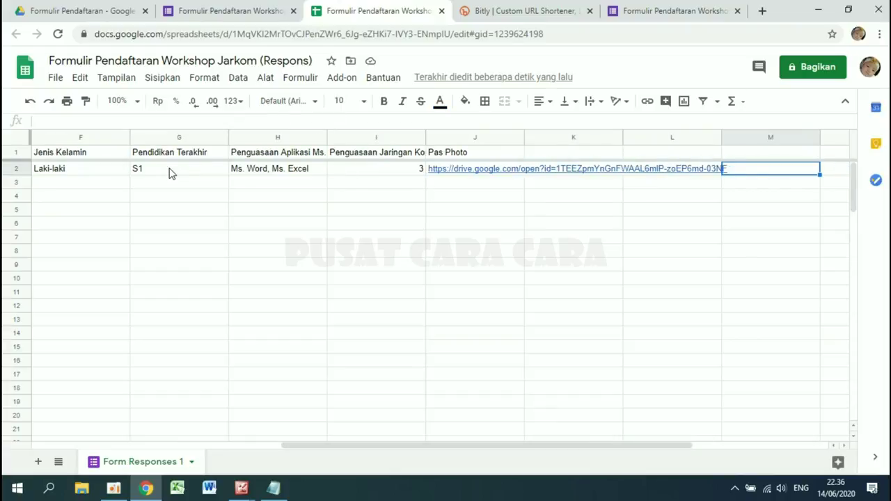
- Open the uploaded Pas Photo file from row 2, then close the photo tab
{"action": "mouse_move", "coordinate": [449, 174]}
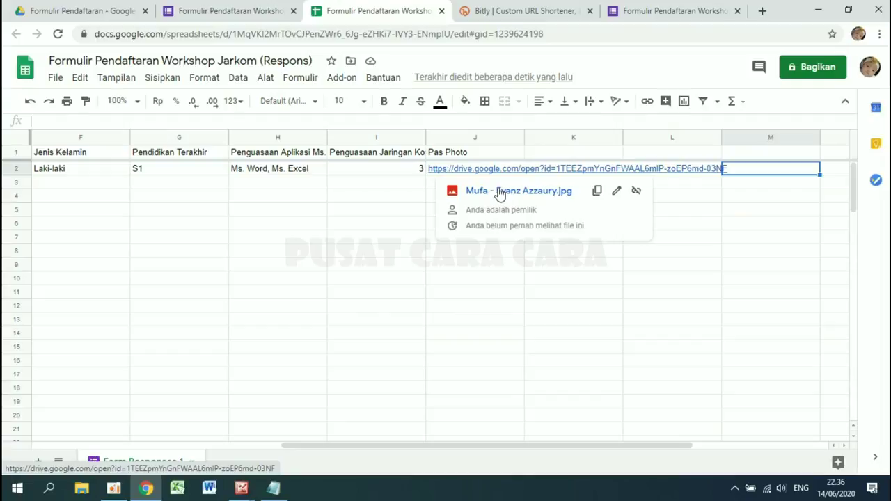
{"action": "left_click", "coordinate": [500, 192]}
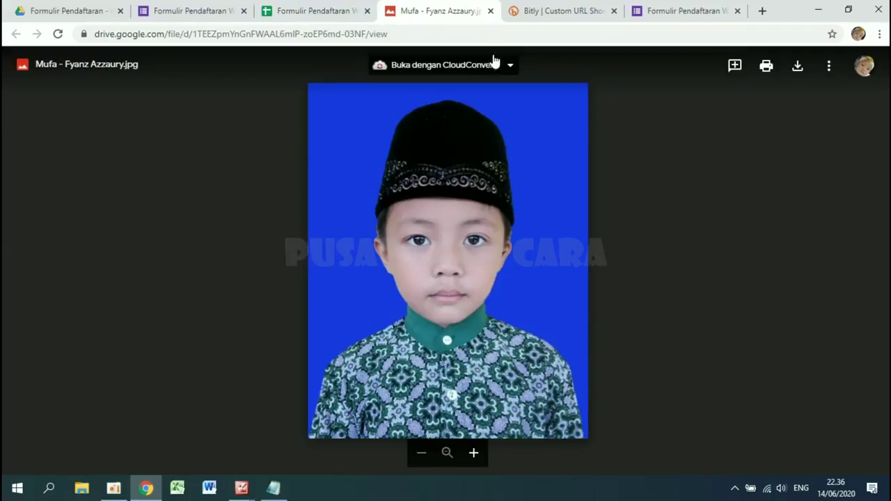
{"action": "left_click", "coordinate": [490, 11]}
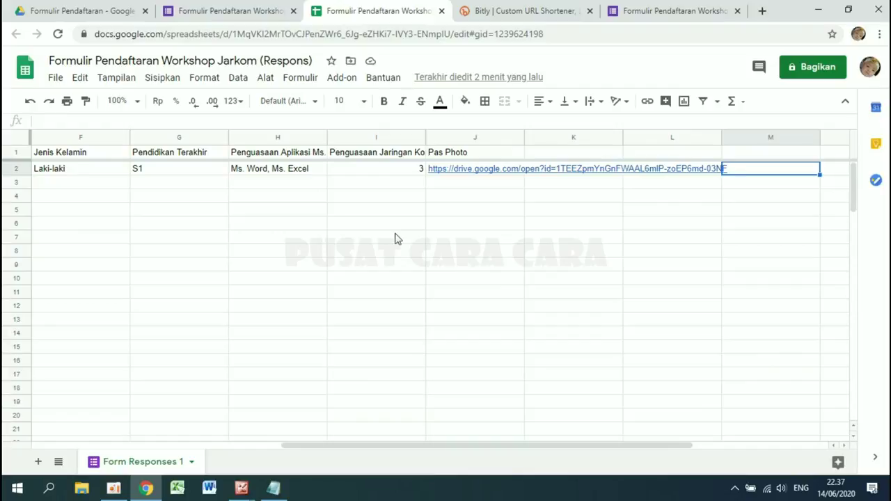
- Download the responses as Formulir Pendaftaran Workshop Jarkom (Respons).xlsx and open it in Excel
{"action": "key", "text": "Home"}
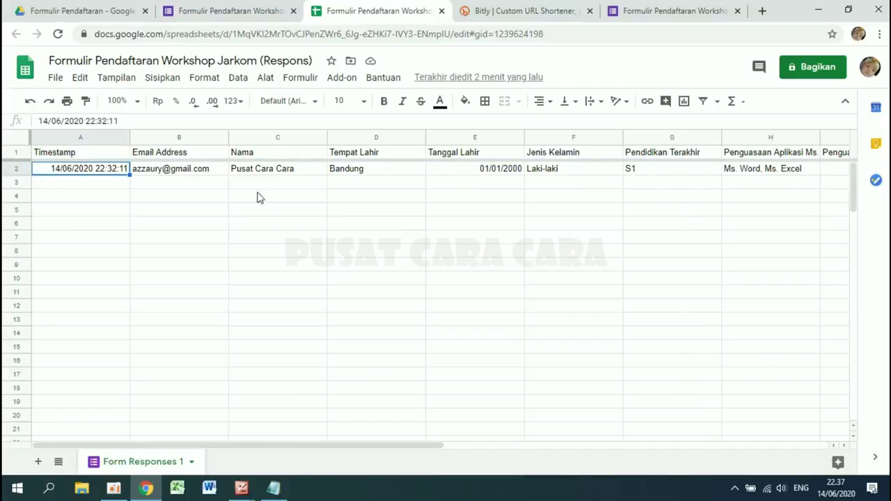
{"action": "left_click", "coordinate": [54, 79]}
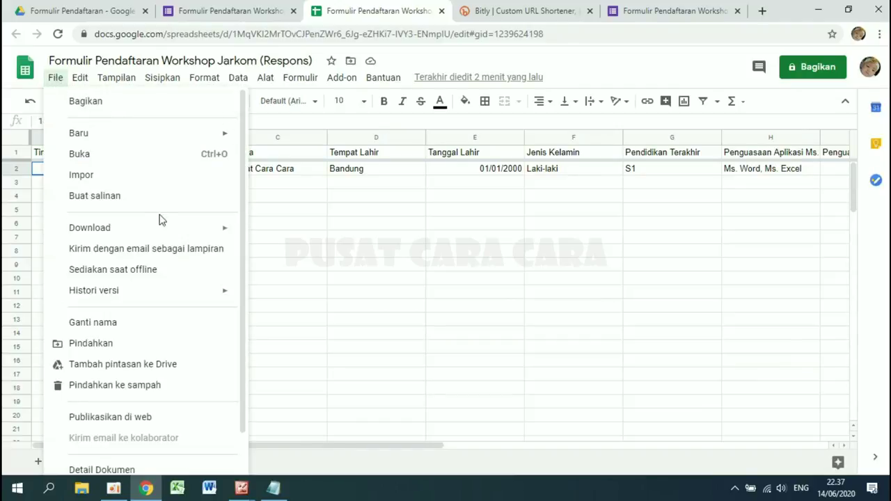
{"action": "mouse_move", "coordinate": [174, 229]}
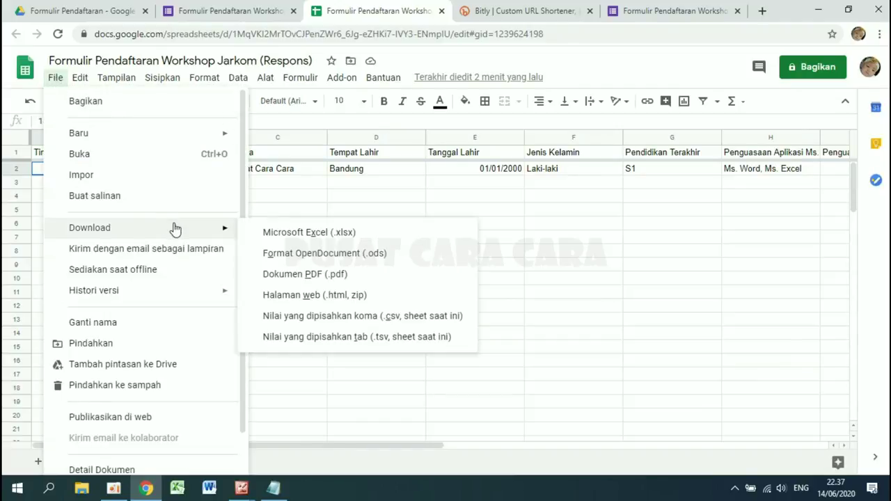
{"action": "left_click", "coordinate": [295, 237]}
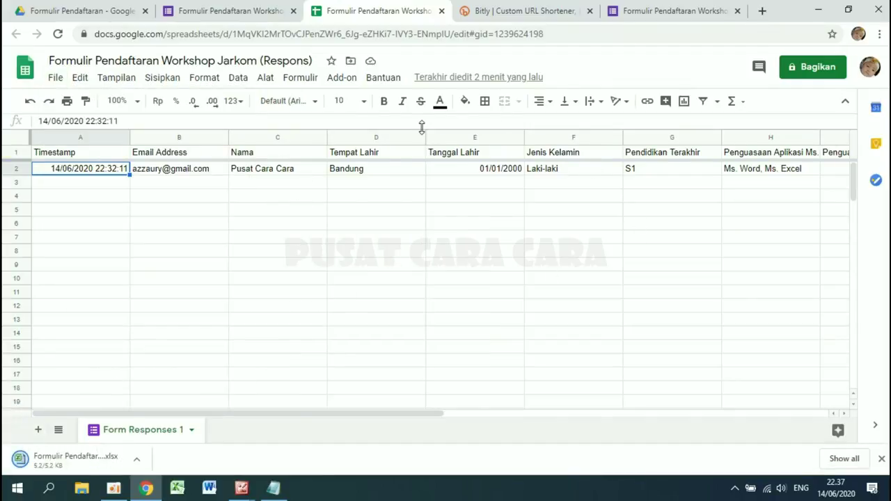
{"action": "left_click", "coordinate": [72, 461]}
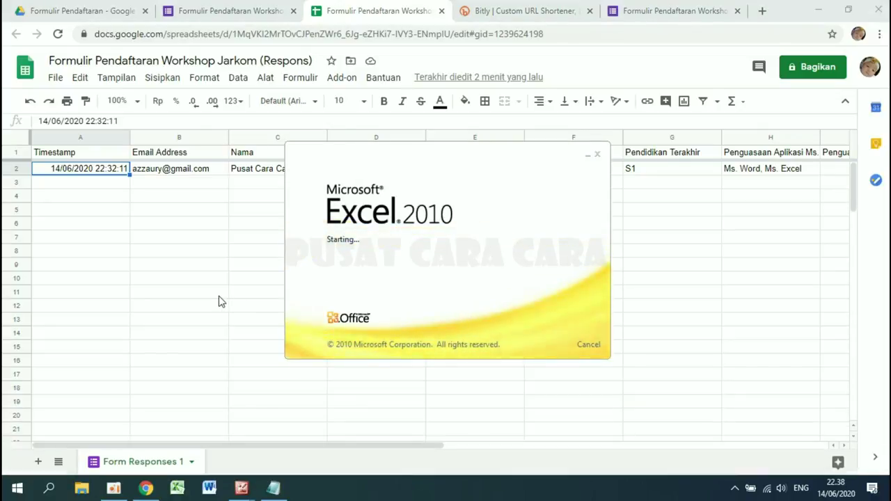
- Enable editing of the workbook and scroll right to view columns C through K
{"action": "left_click", "coordinate": [219, 296]}
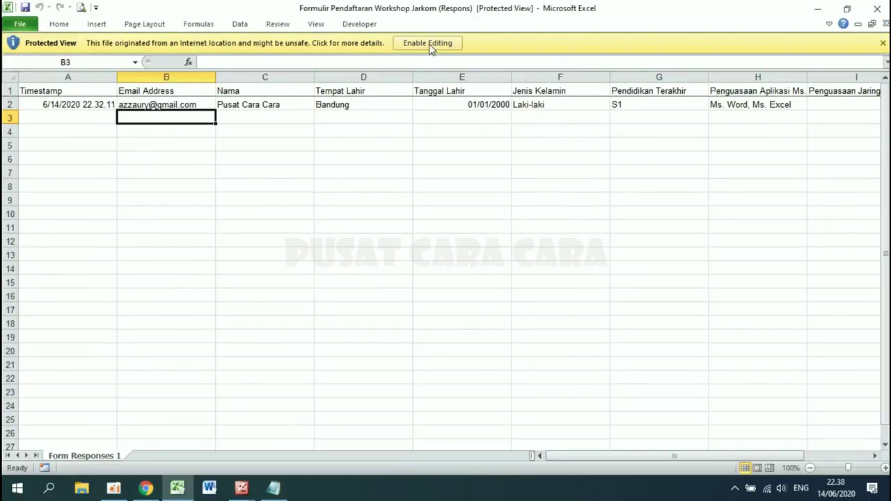
{"action": "left_click", "coordinate": [429, 44]}
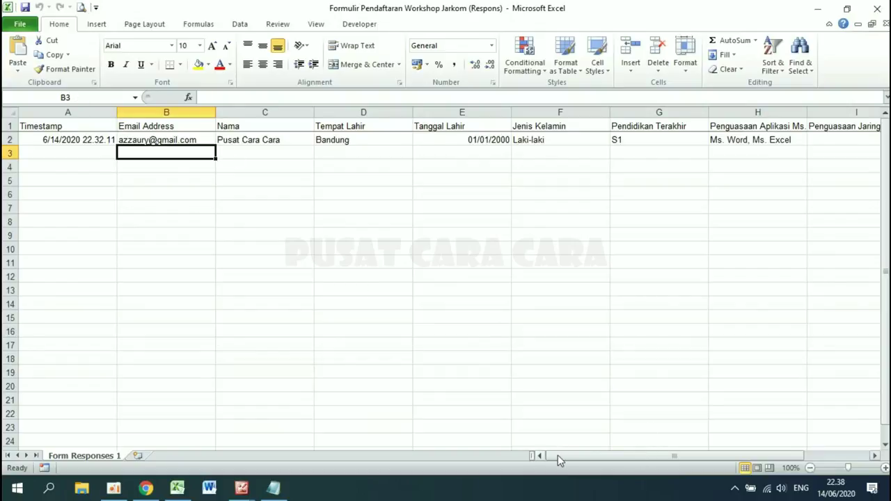
{"action": "left_click_drag", "start_coordinate": [557, 455], "coordinate": [735, 432]}
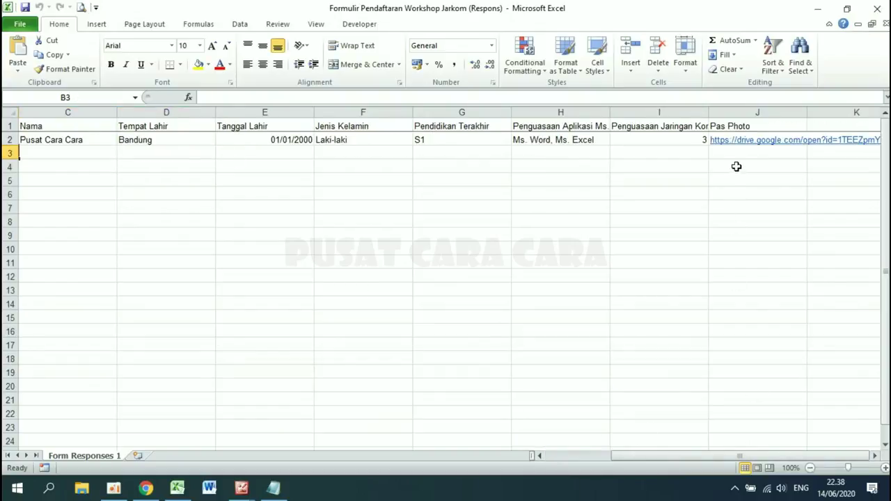